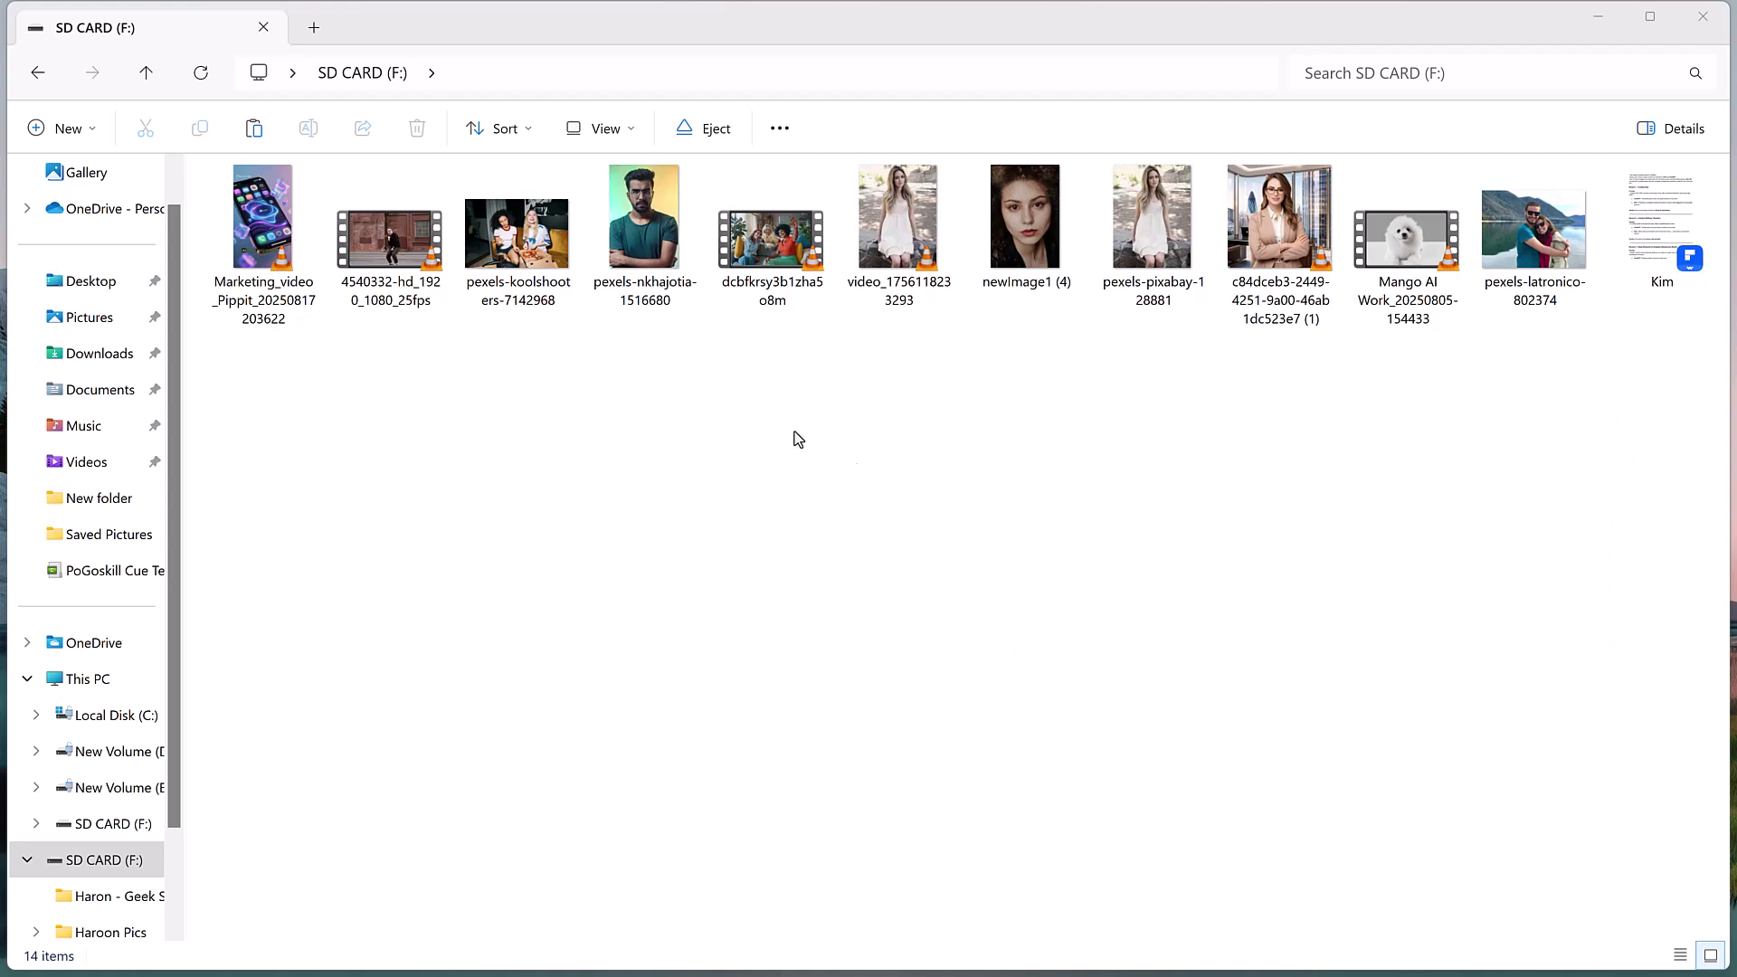
Select all 12 photos, videos and the PDF on SD CARD (F:) and permanently delete them.
drag(200, 204, 1712, 218)
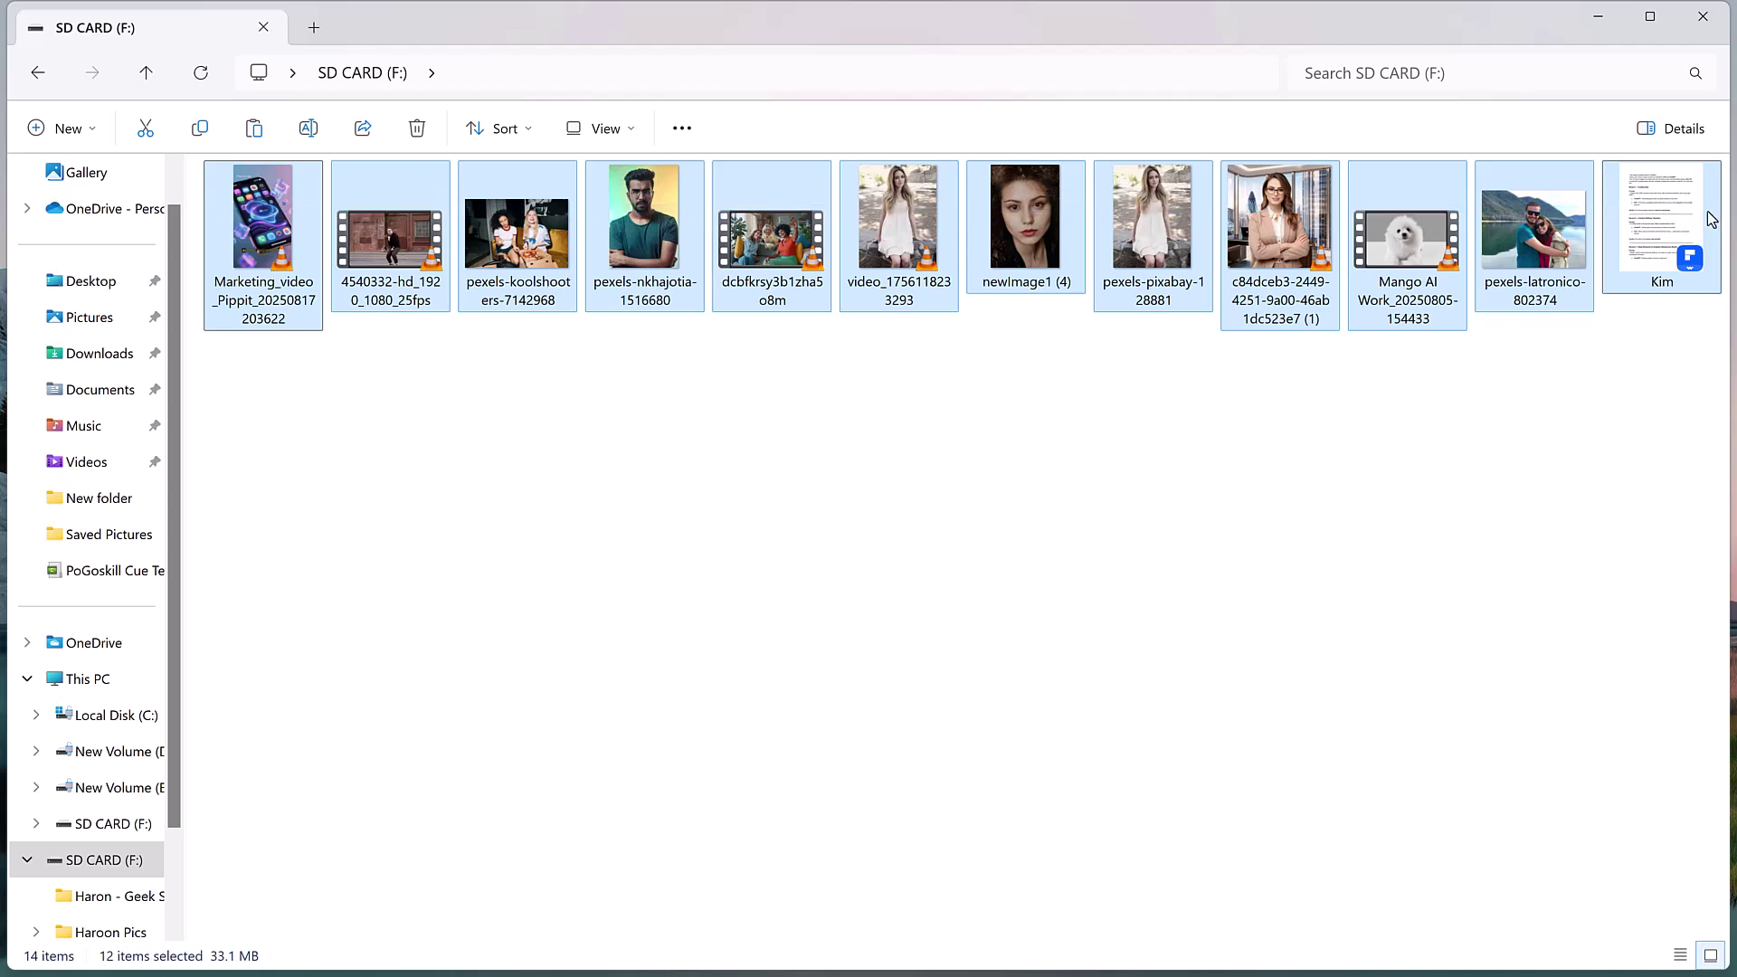
right_click(1658, 224)
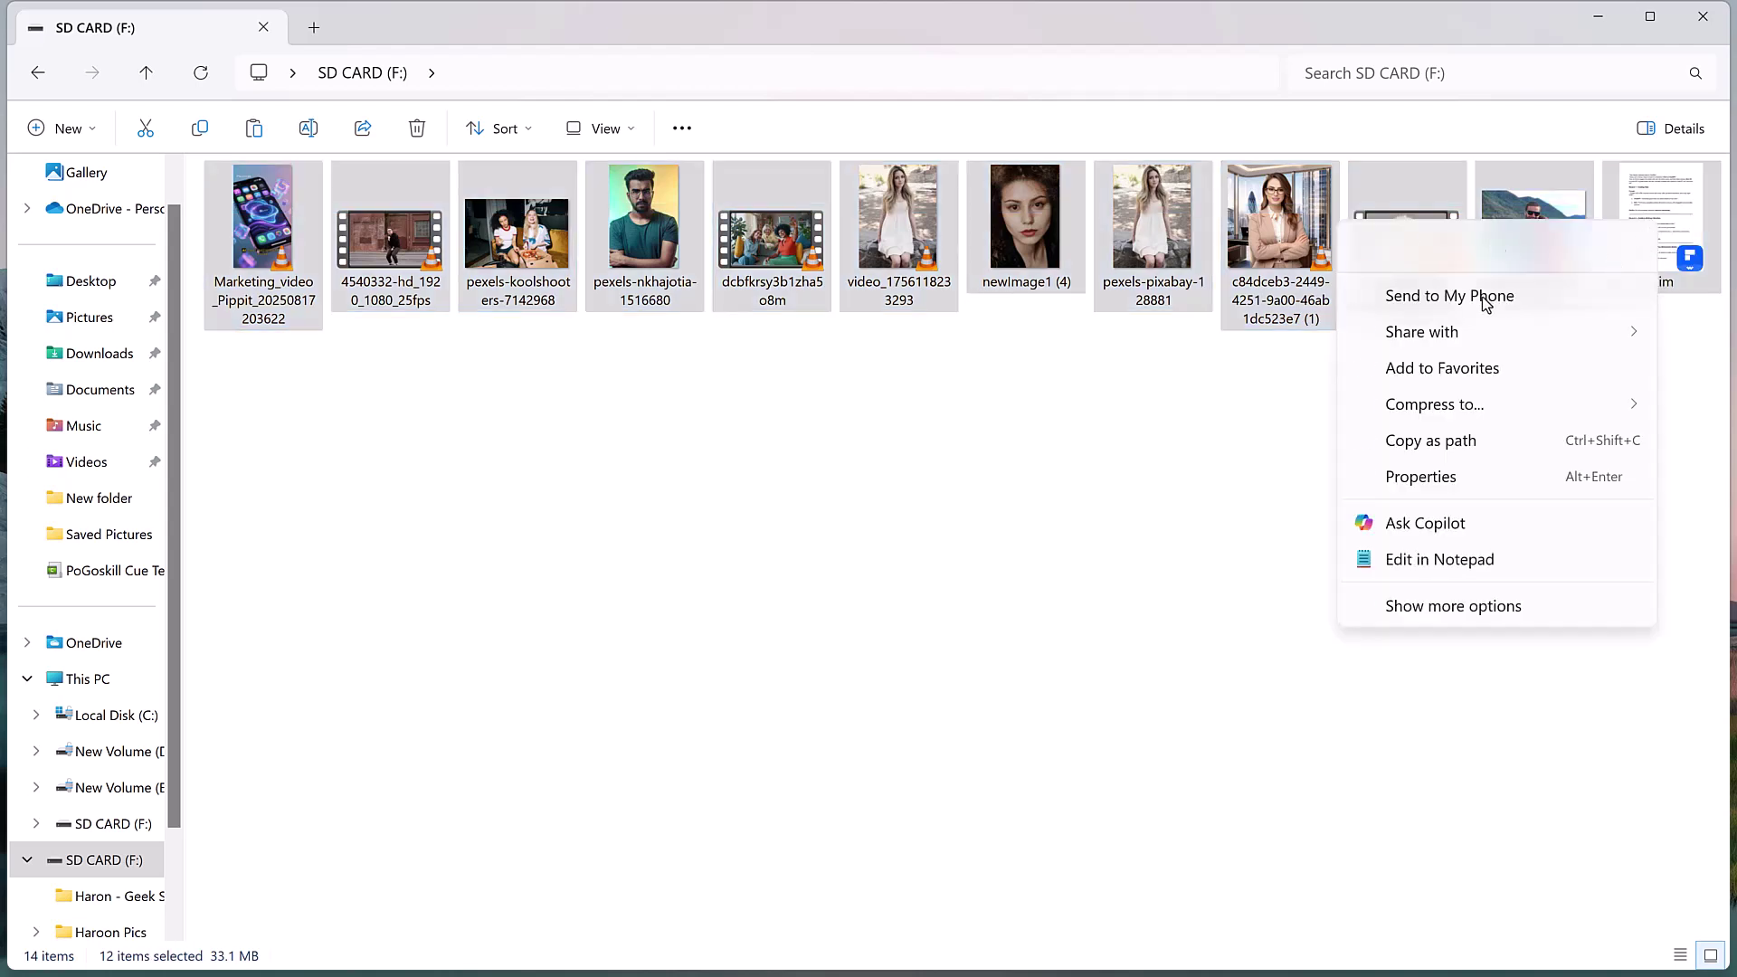
click(1544, 247)
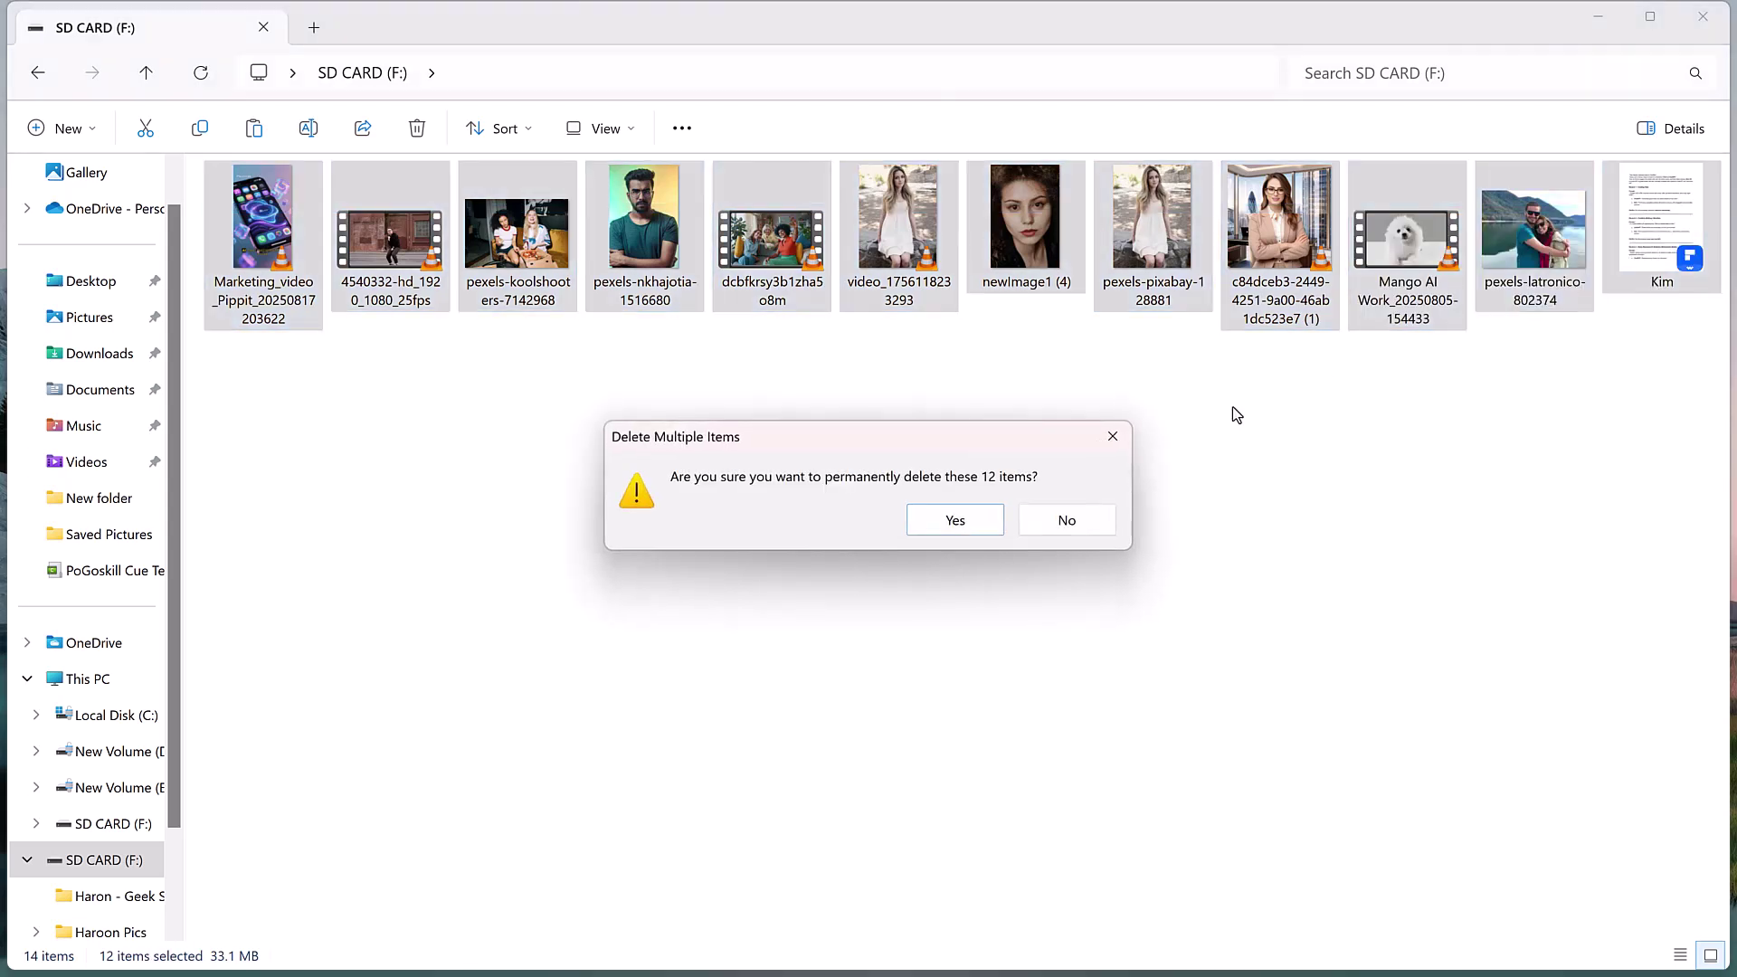
click(957, 530)
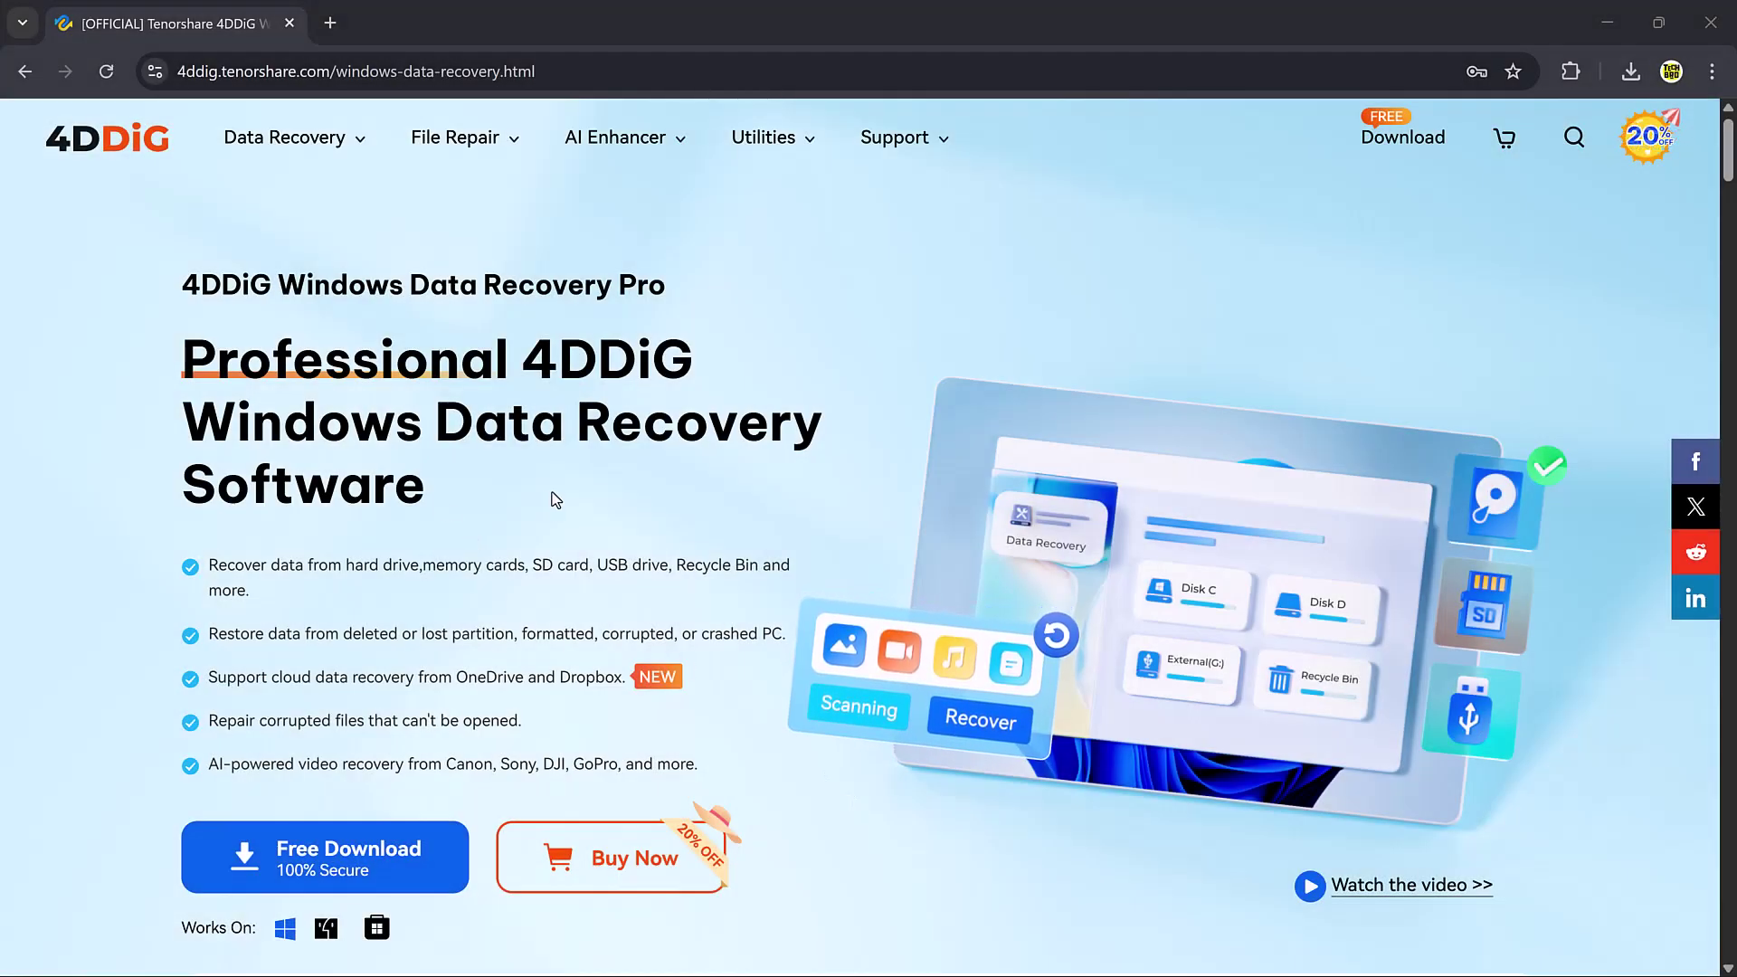
scroll(551, 497, down, 7)
scroll(567, 534, down, 6)
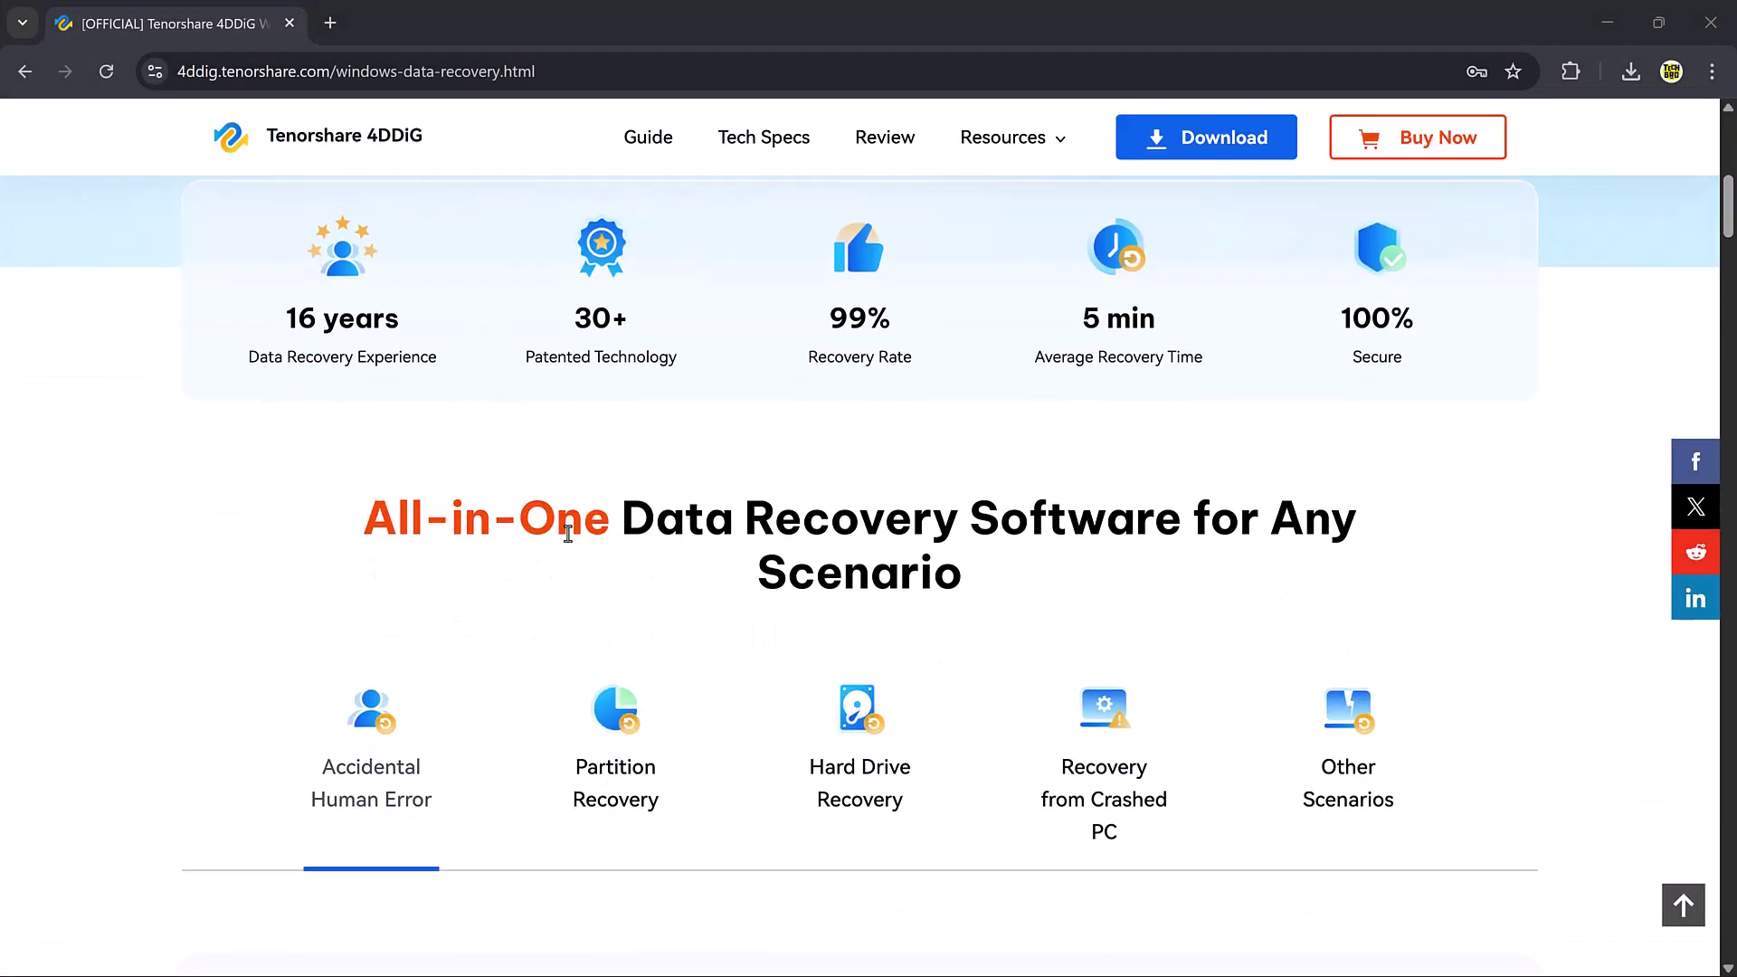
click(575, 344)
click(878, 340)
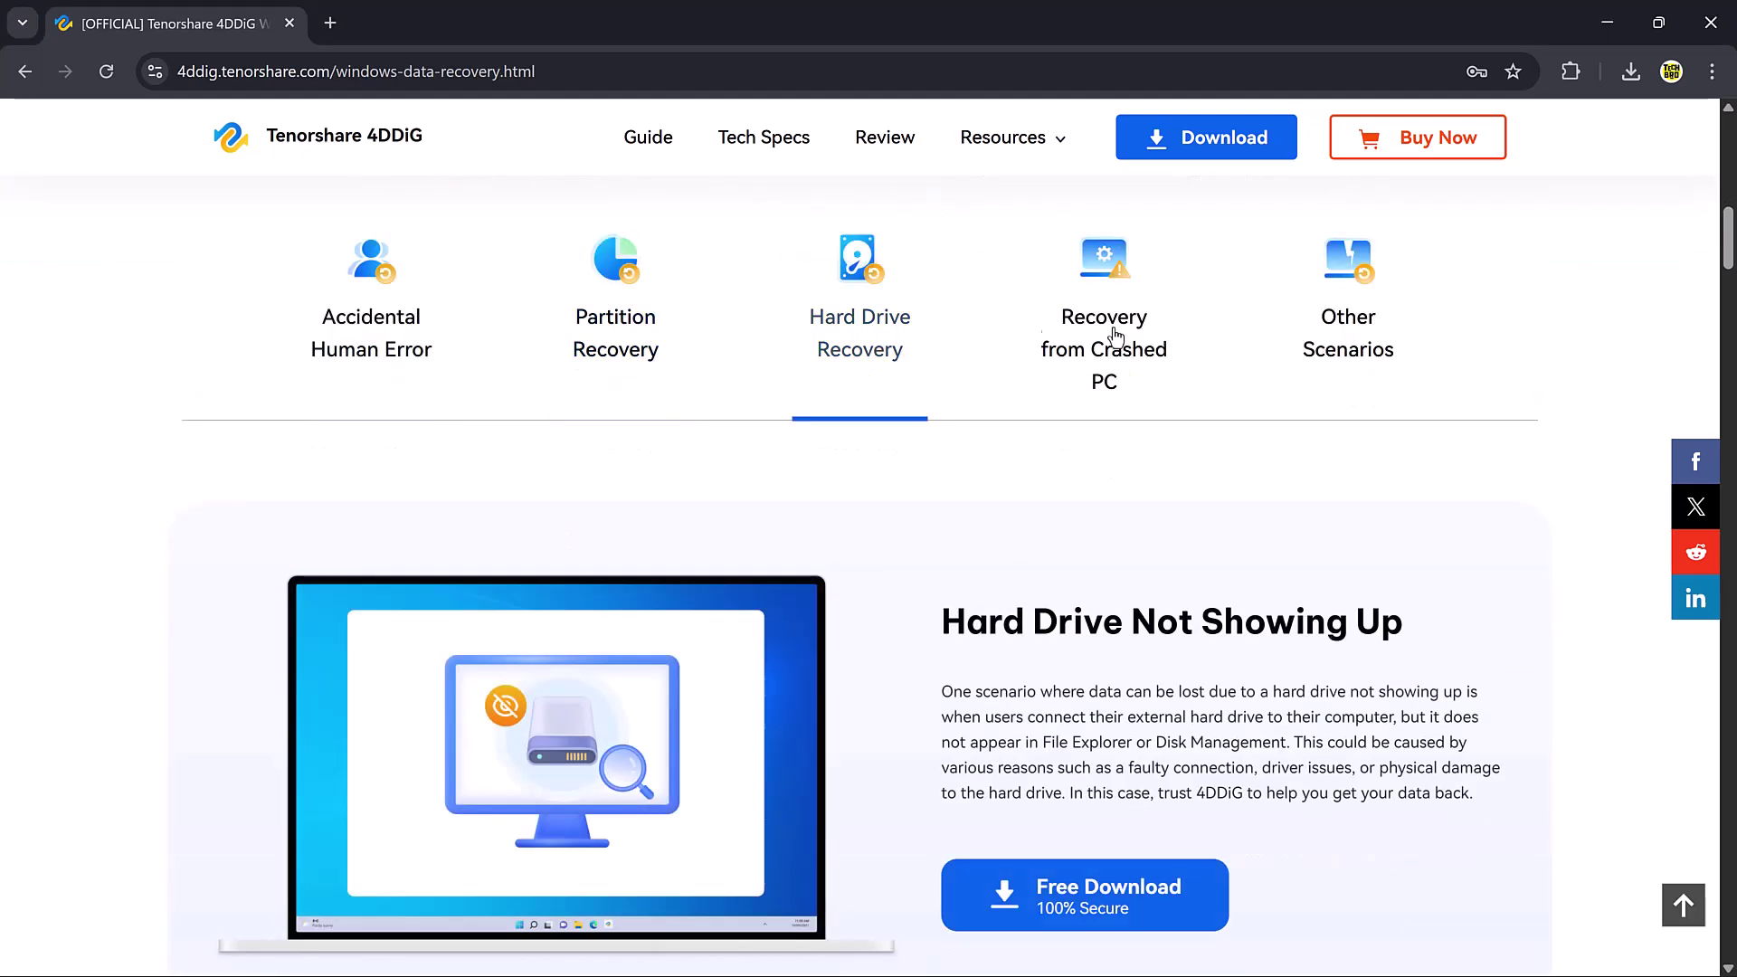
click(1099, 342)
click(1352, 346)
scroll(1054, 561, down, 3)
scroll(1054, 561, down, 14)
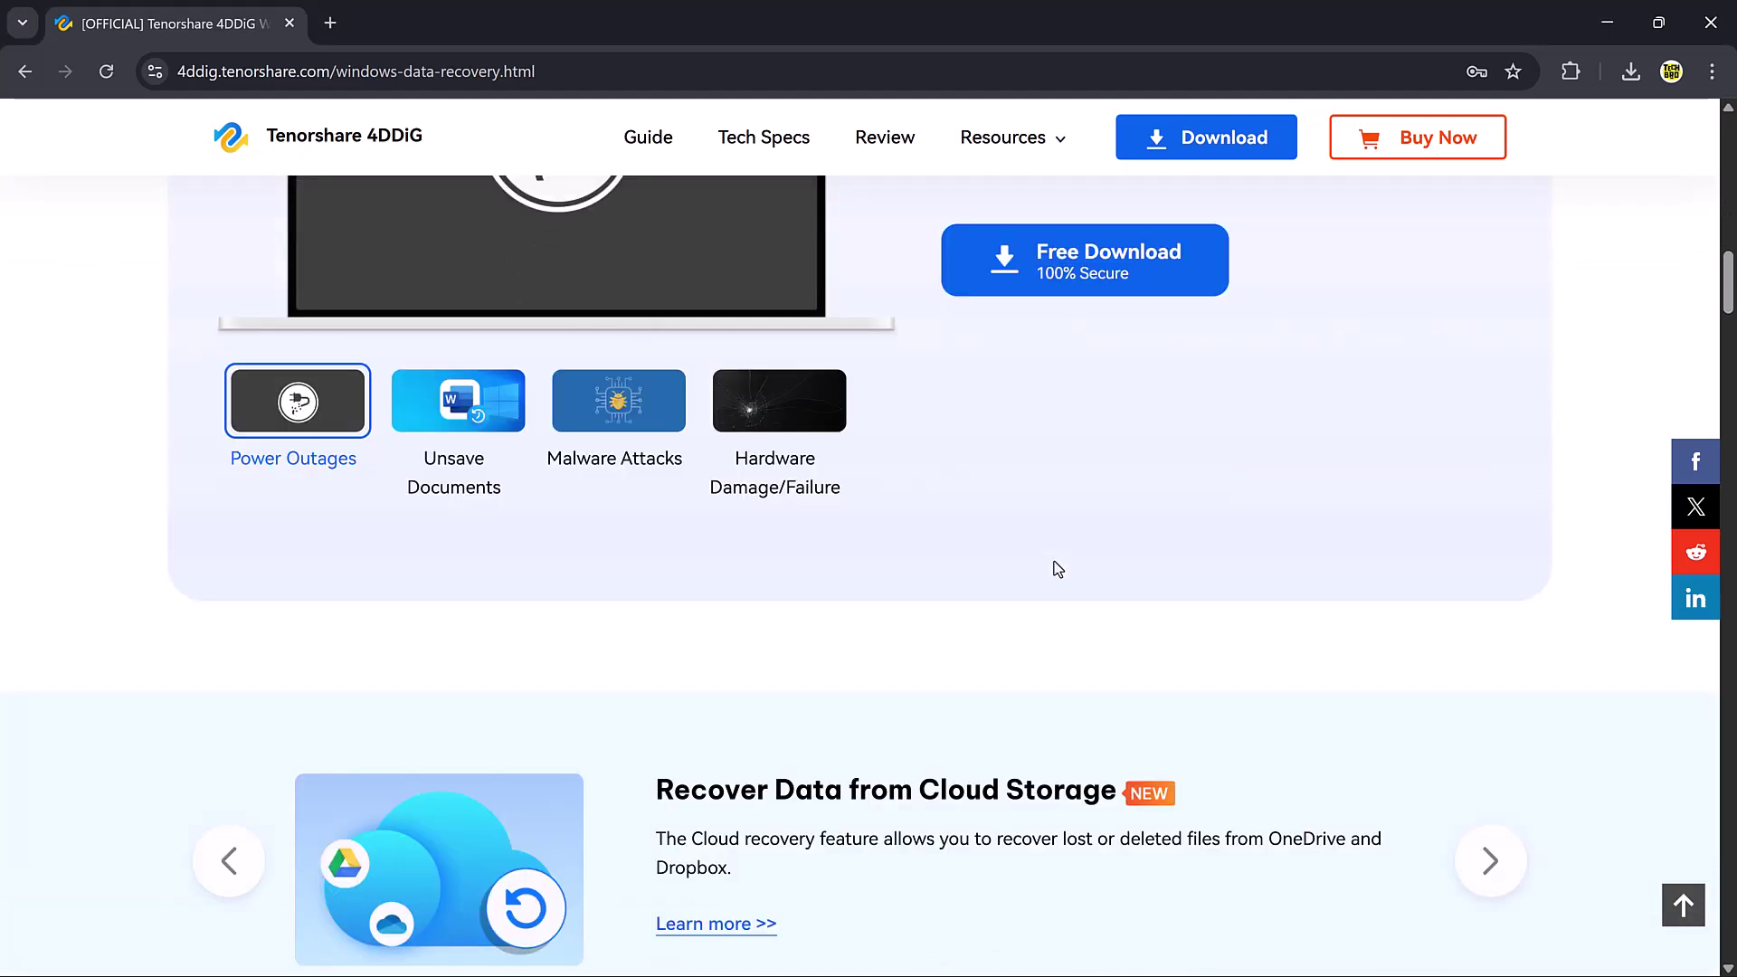
scroll(1055, 567, down, 10)
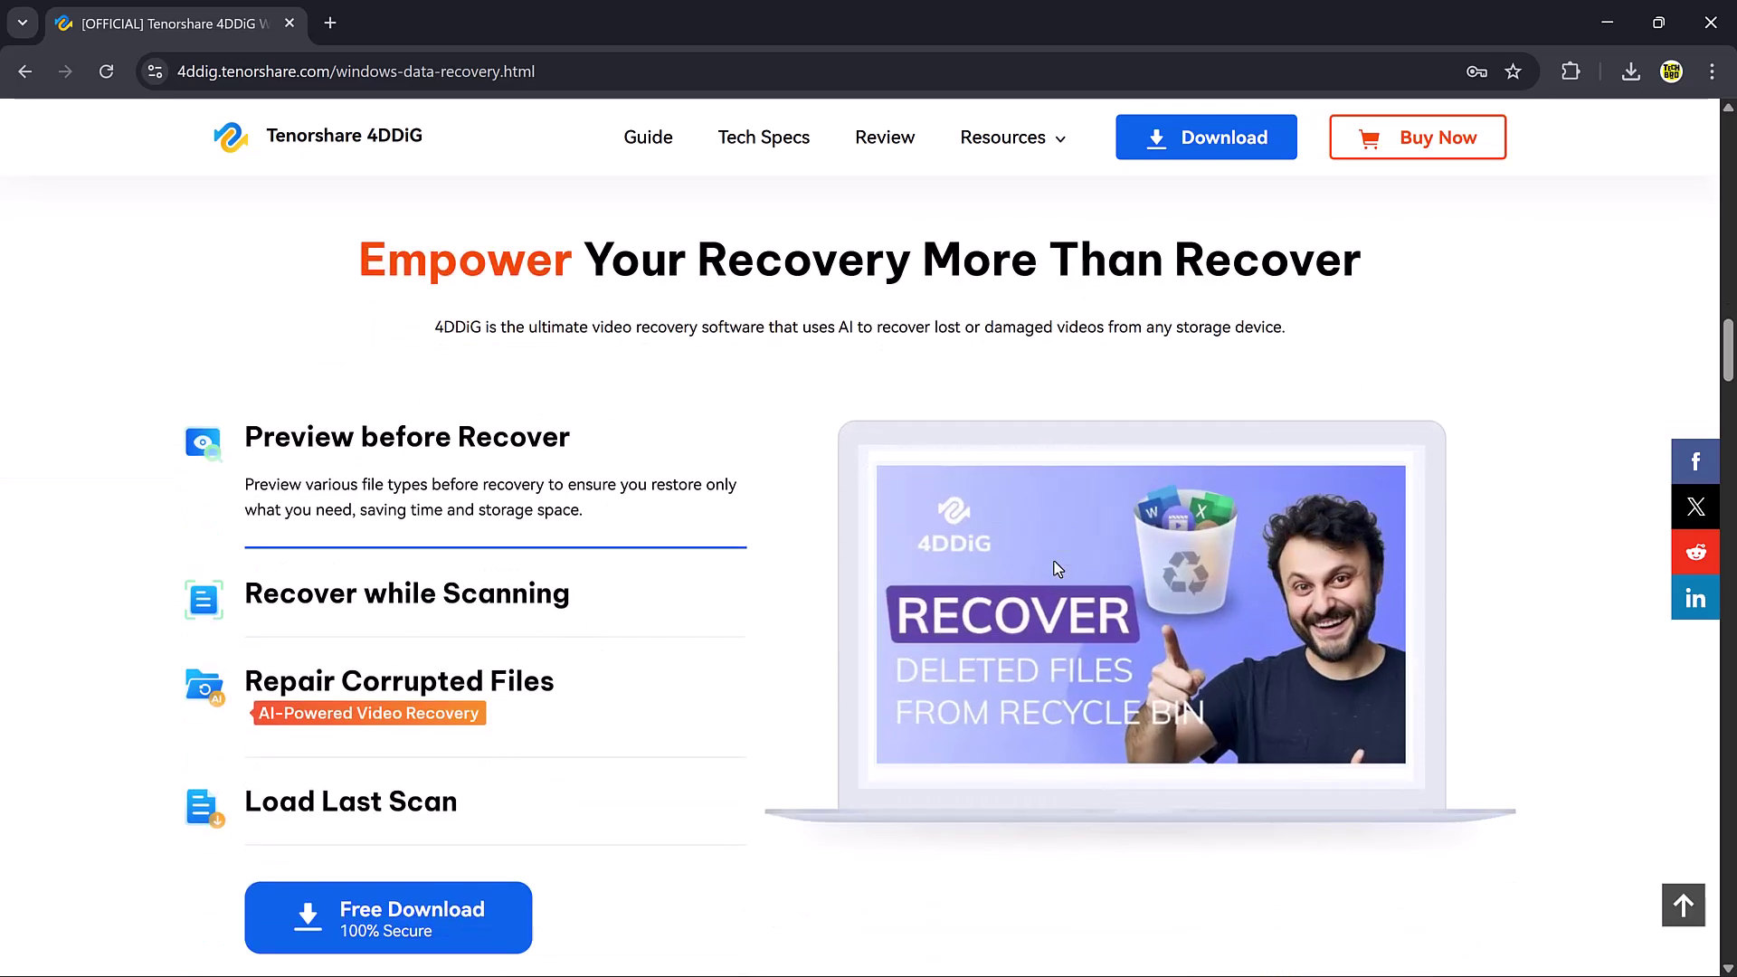
scroll(1054, 568, down, 15)
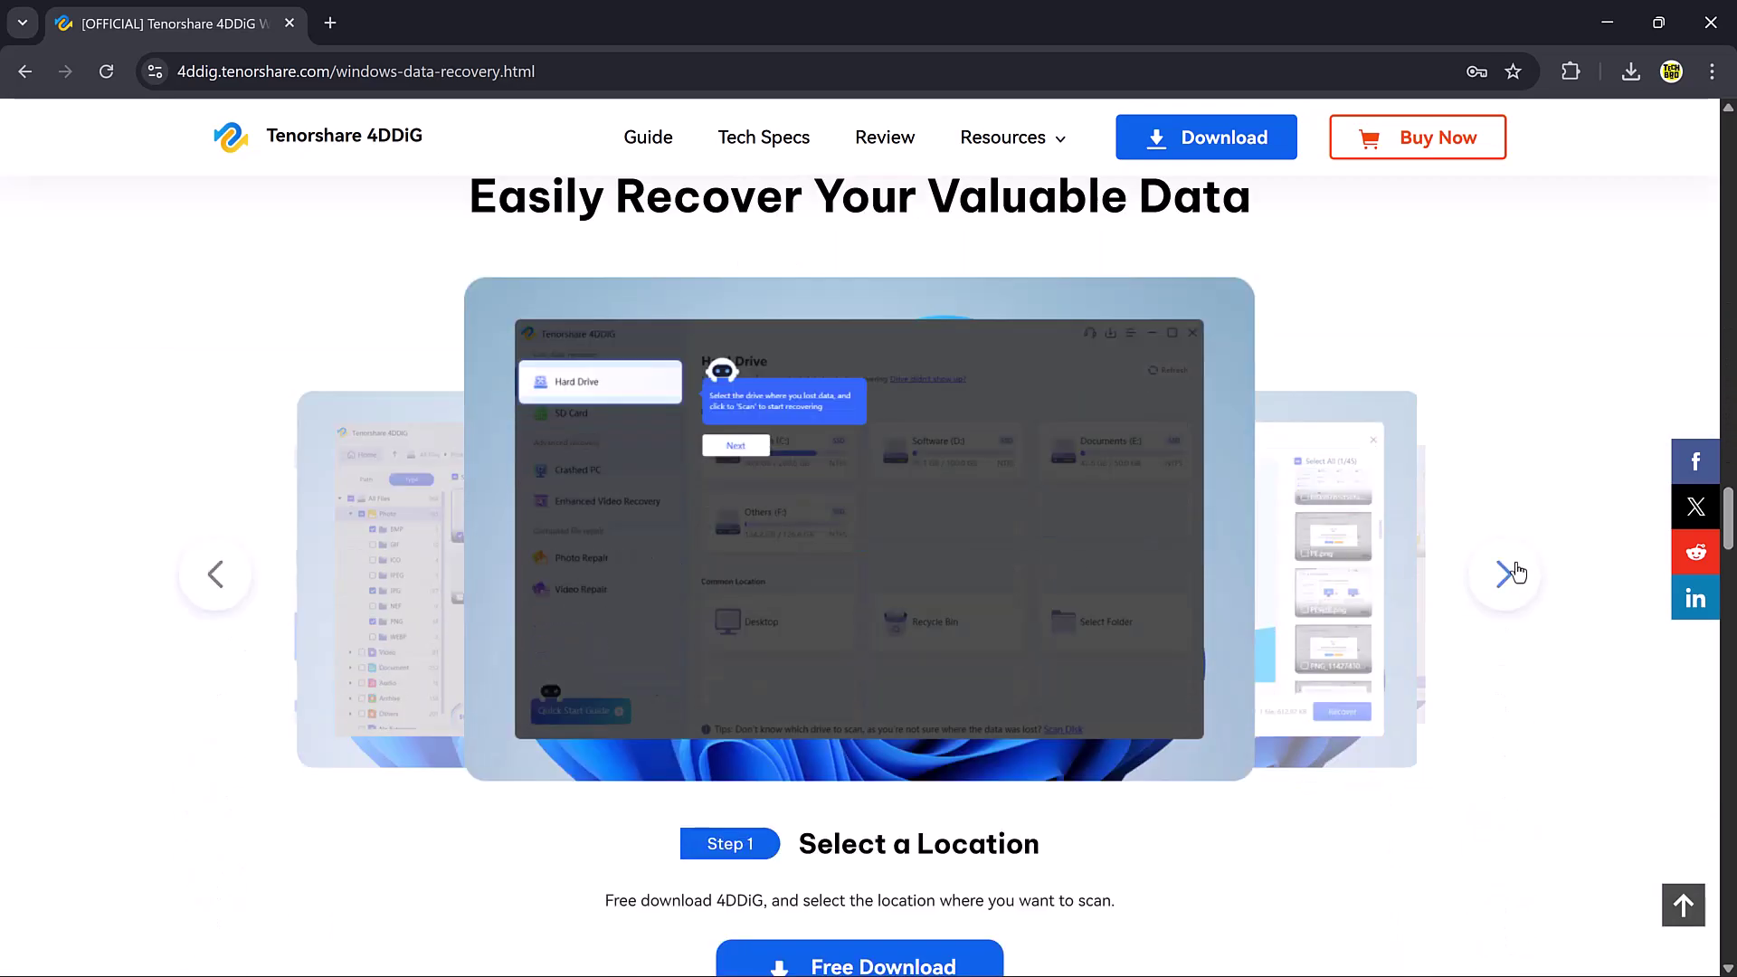
click(1503, 573)
click(1506, 572)
click(1505, 573)
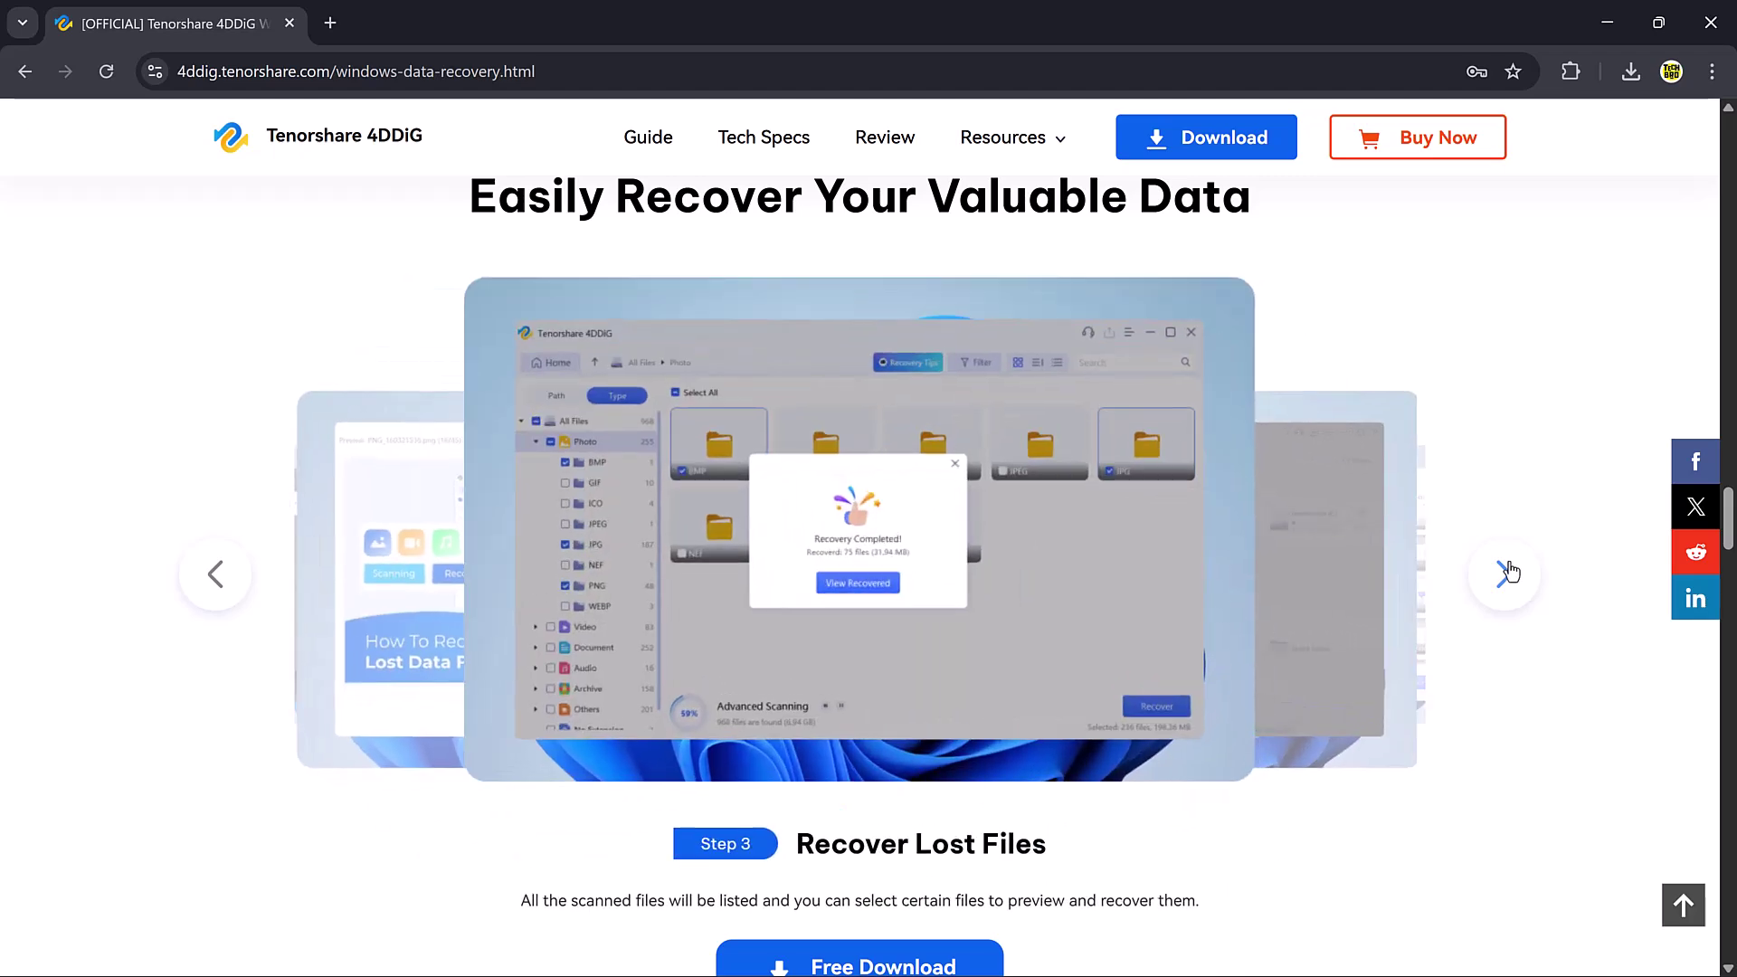
click(1505, 573)
scroll(1507, 570, down, 20)
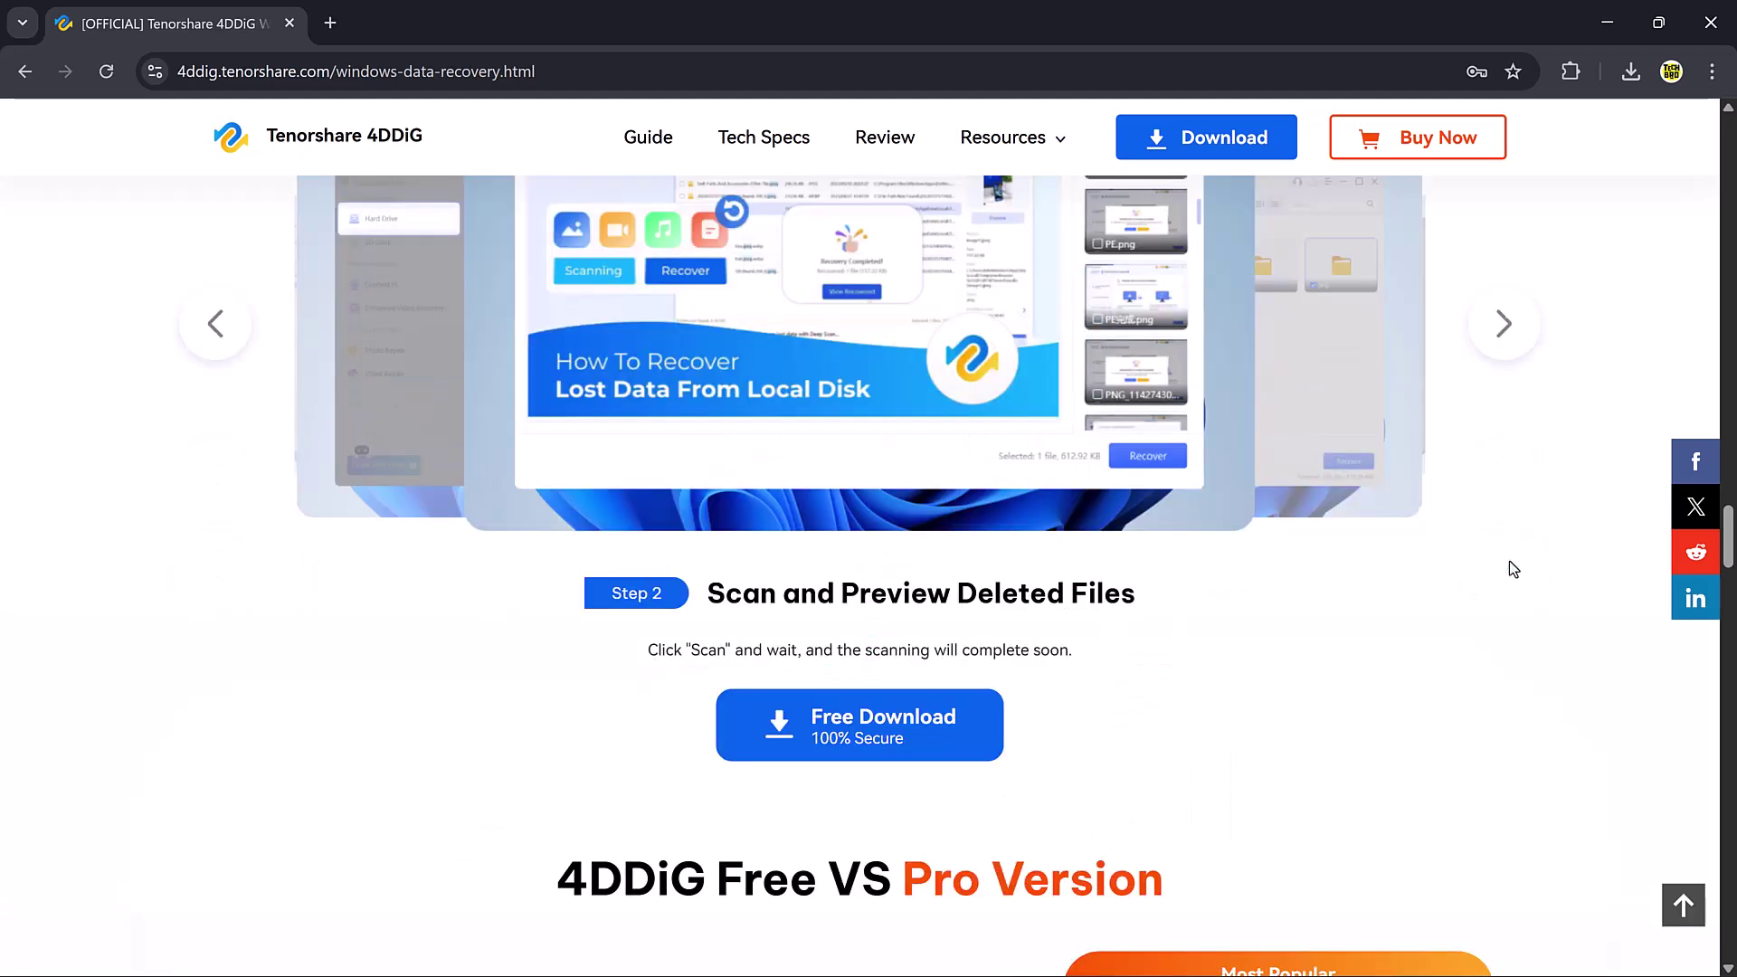
scroll(1507, 569, down, 3)
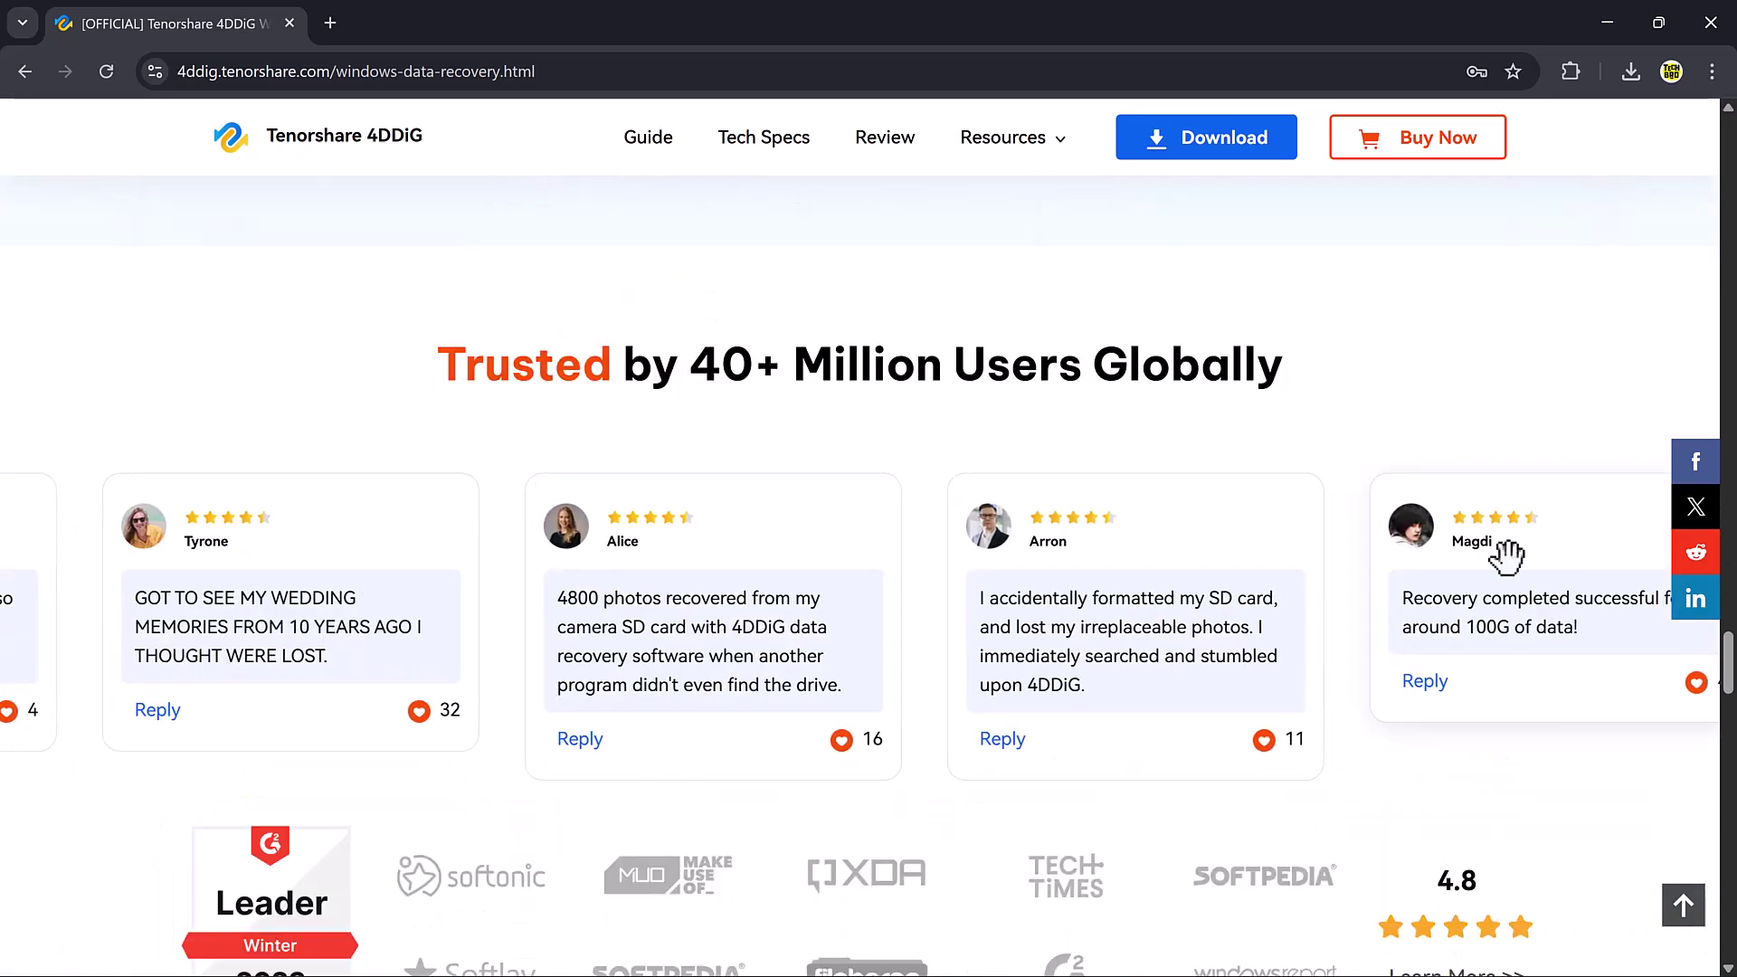
scroll(1504, 555, up, 20)
scroll(1507, 556, up, 20)
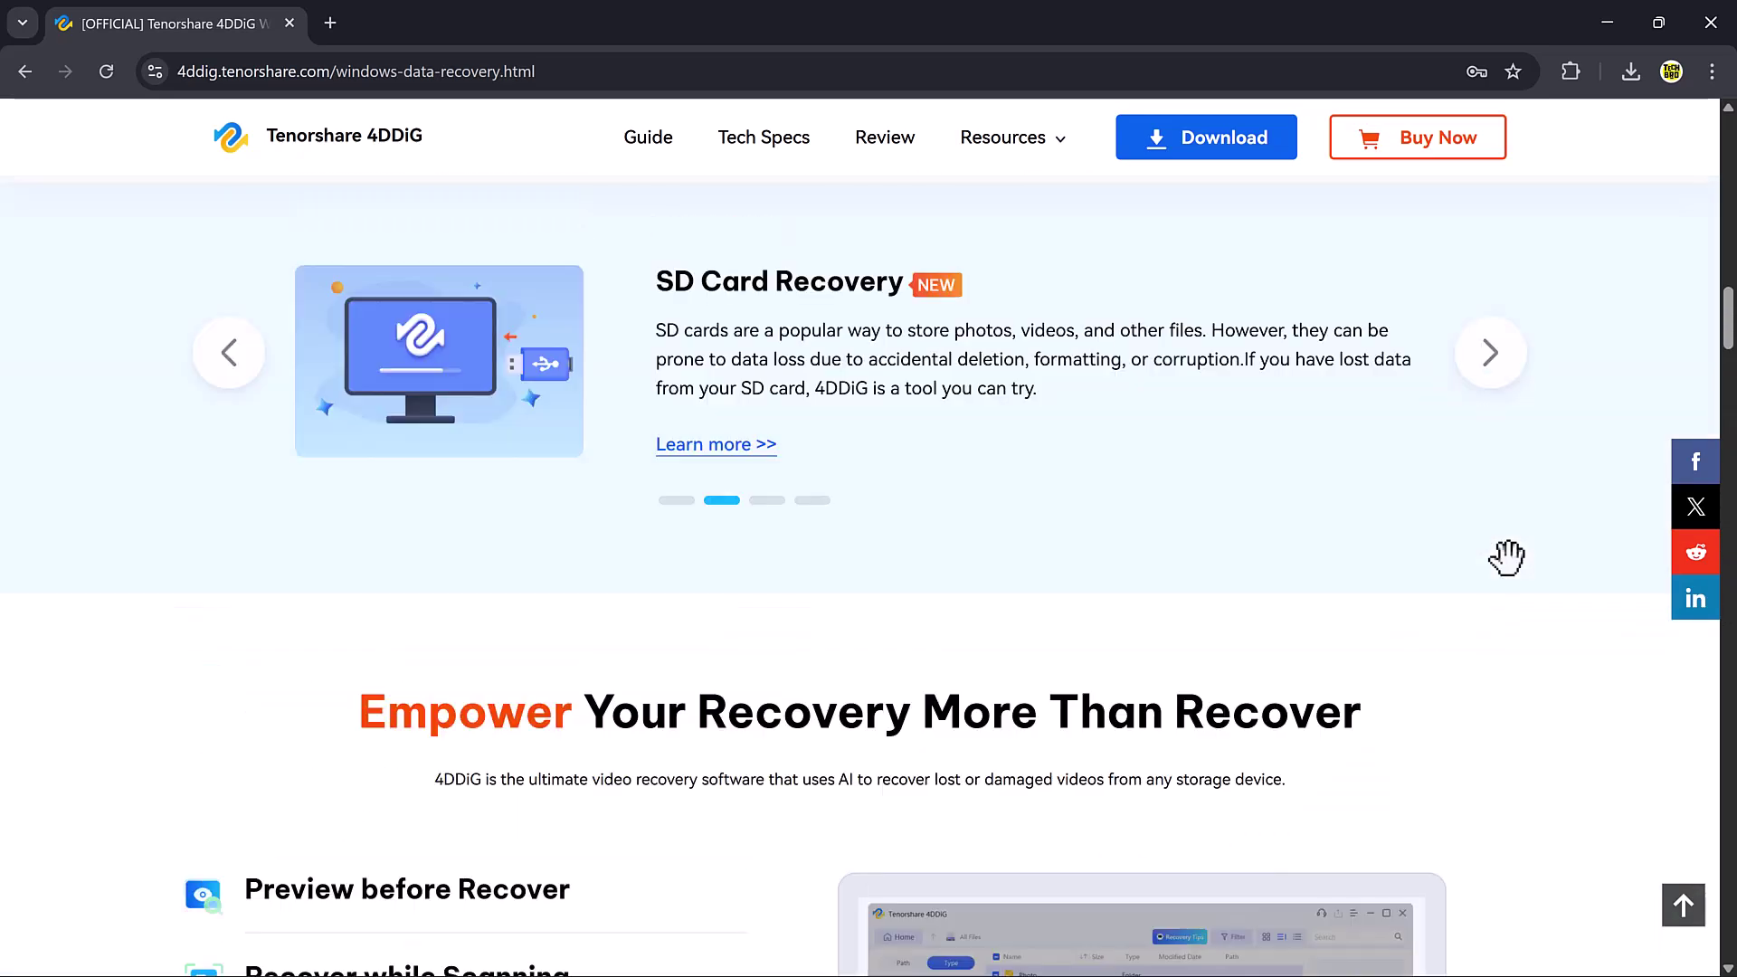
scroll(1509, 565, up, 6)
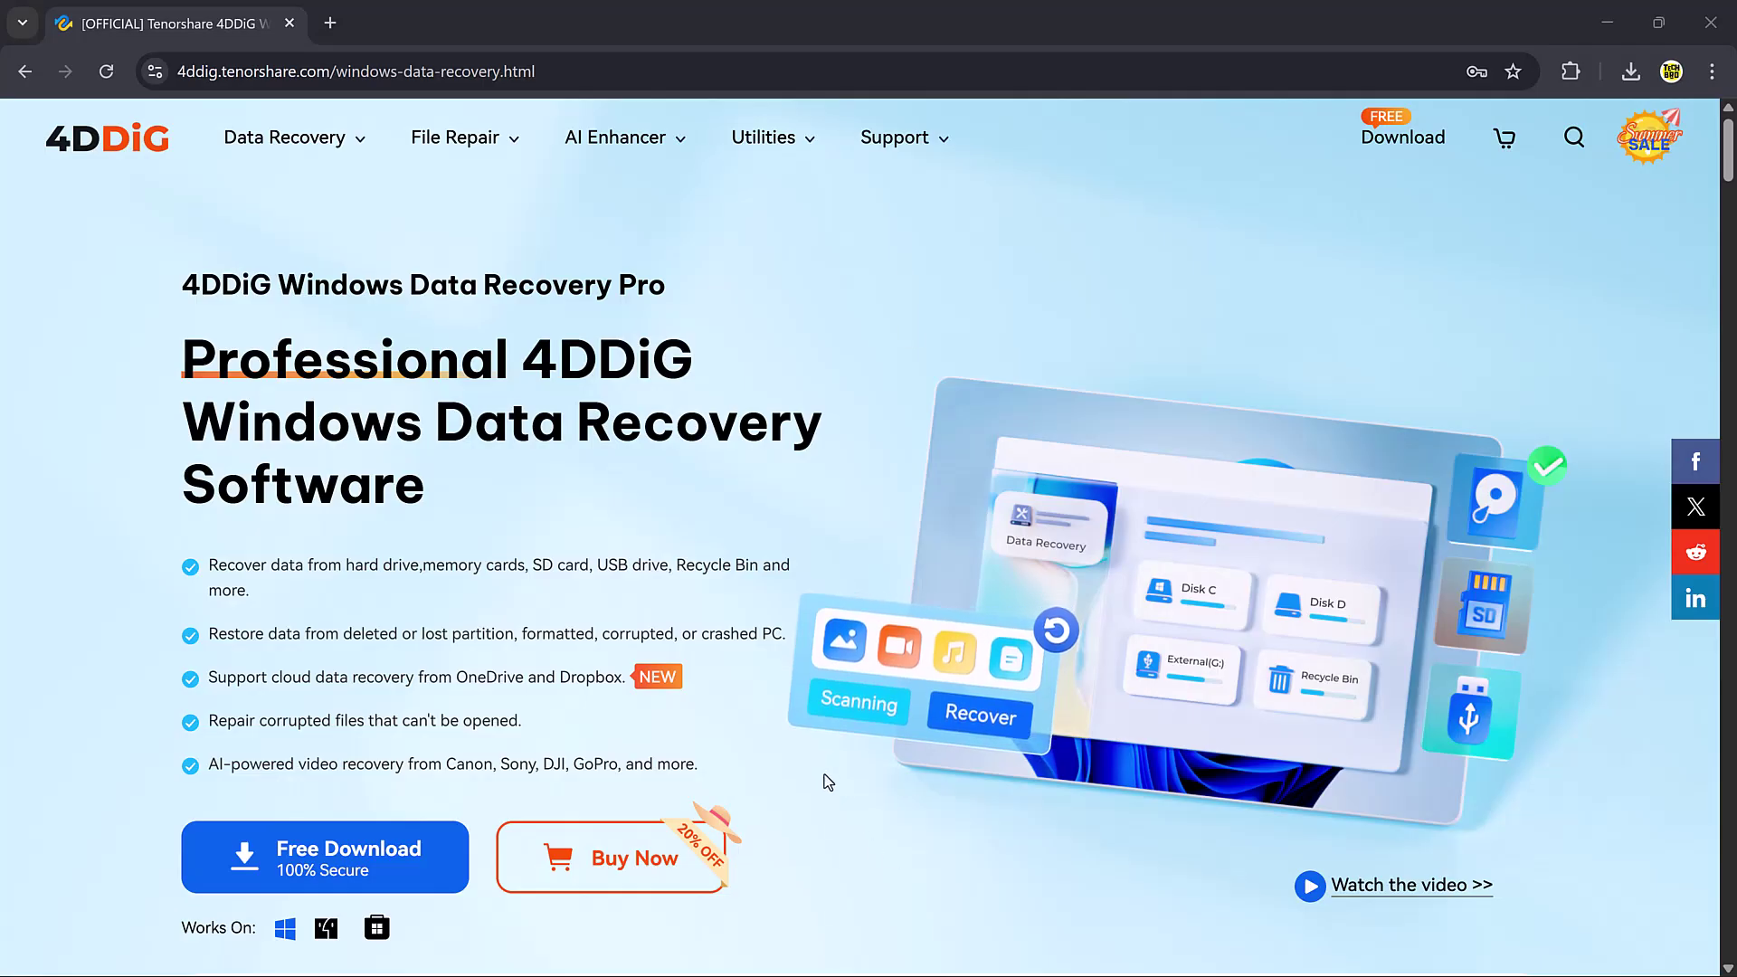
scroll(565, 532, down, 1)
scroll(564, 532, down, 5)
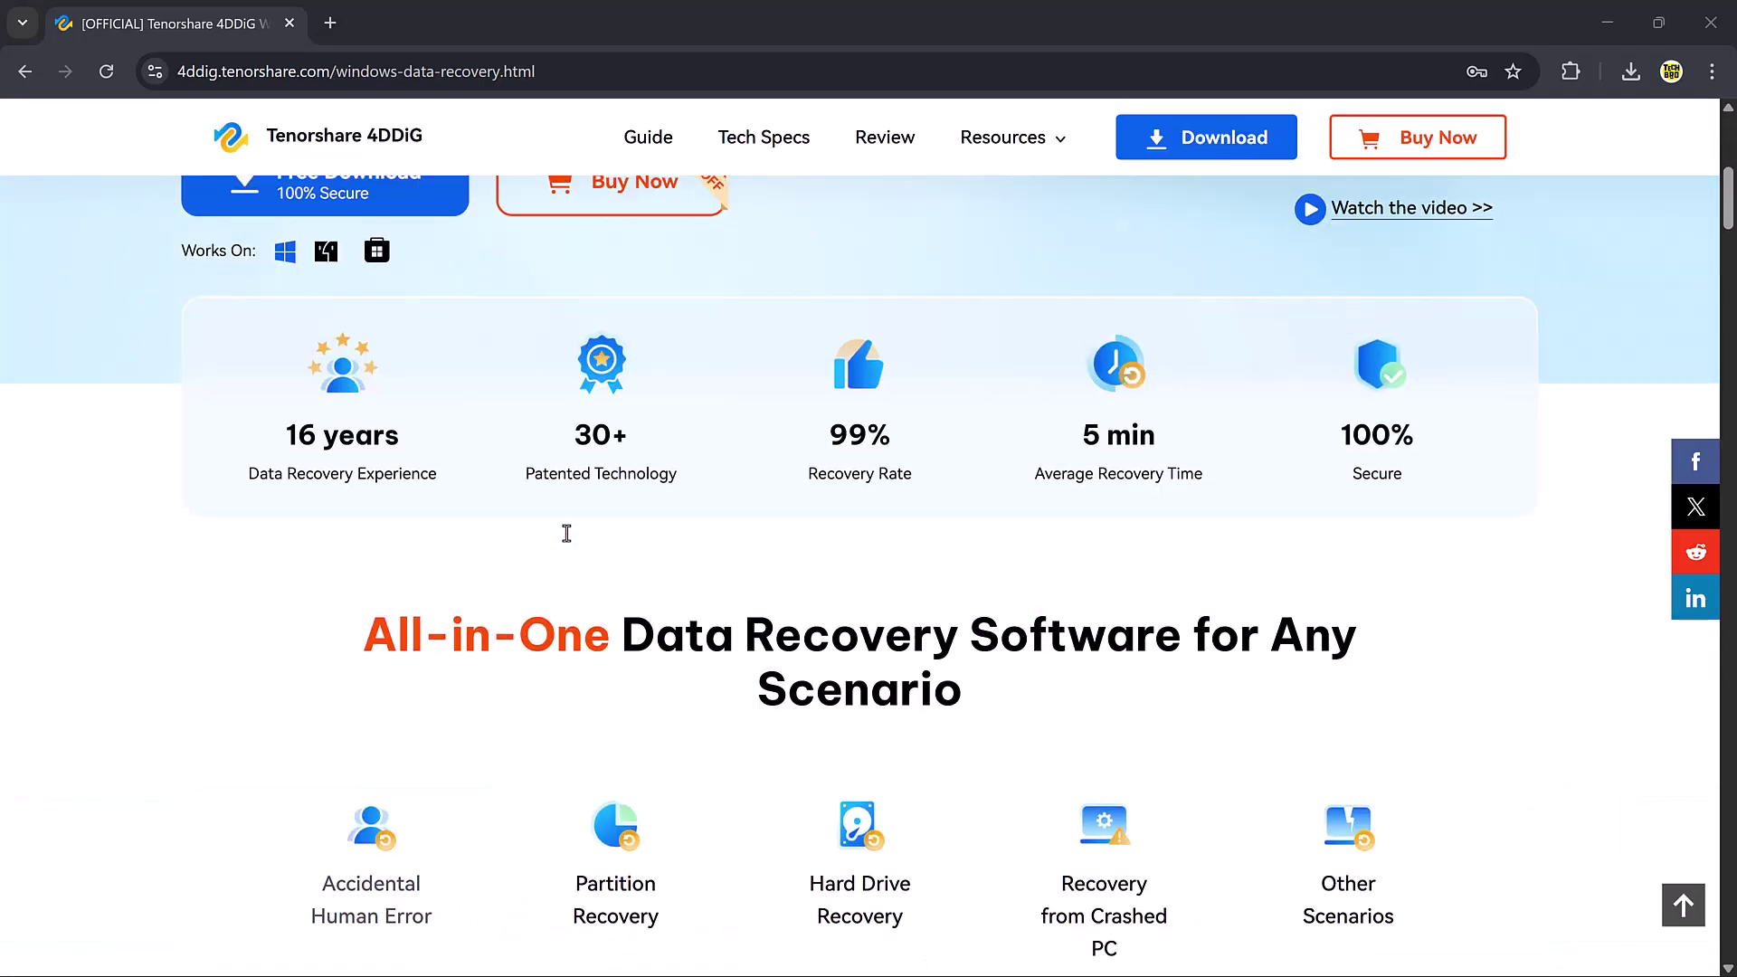
scroll(565, 532, down, 5)
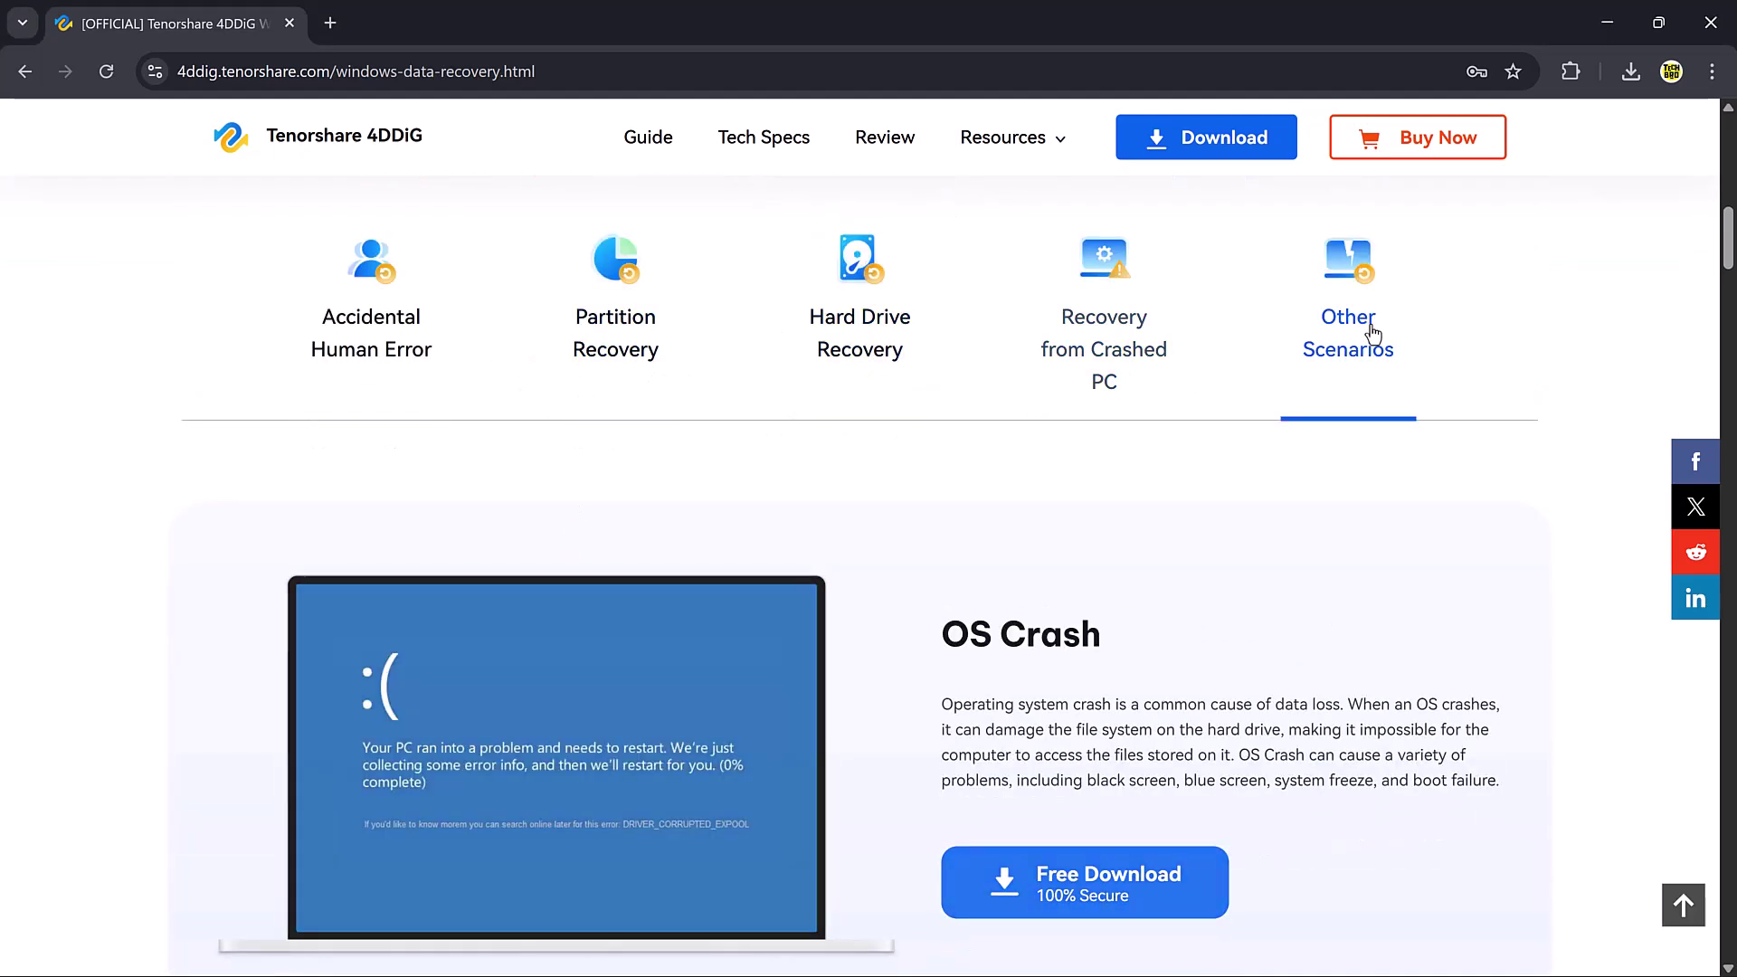
scroll(1055, 570, down, 10)
scroll(1057, 568, down, 5)
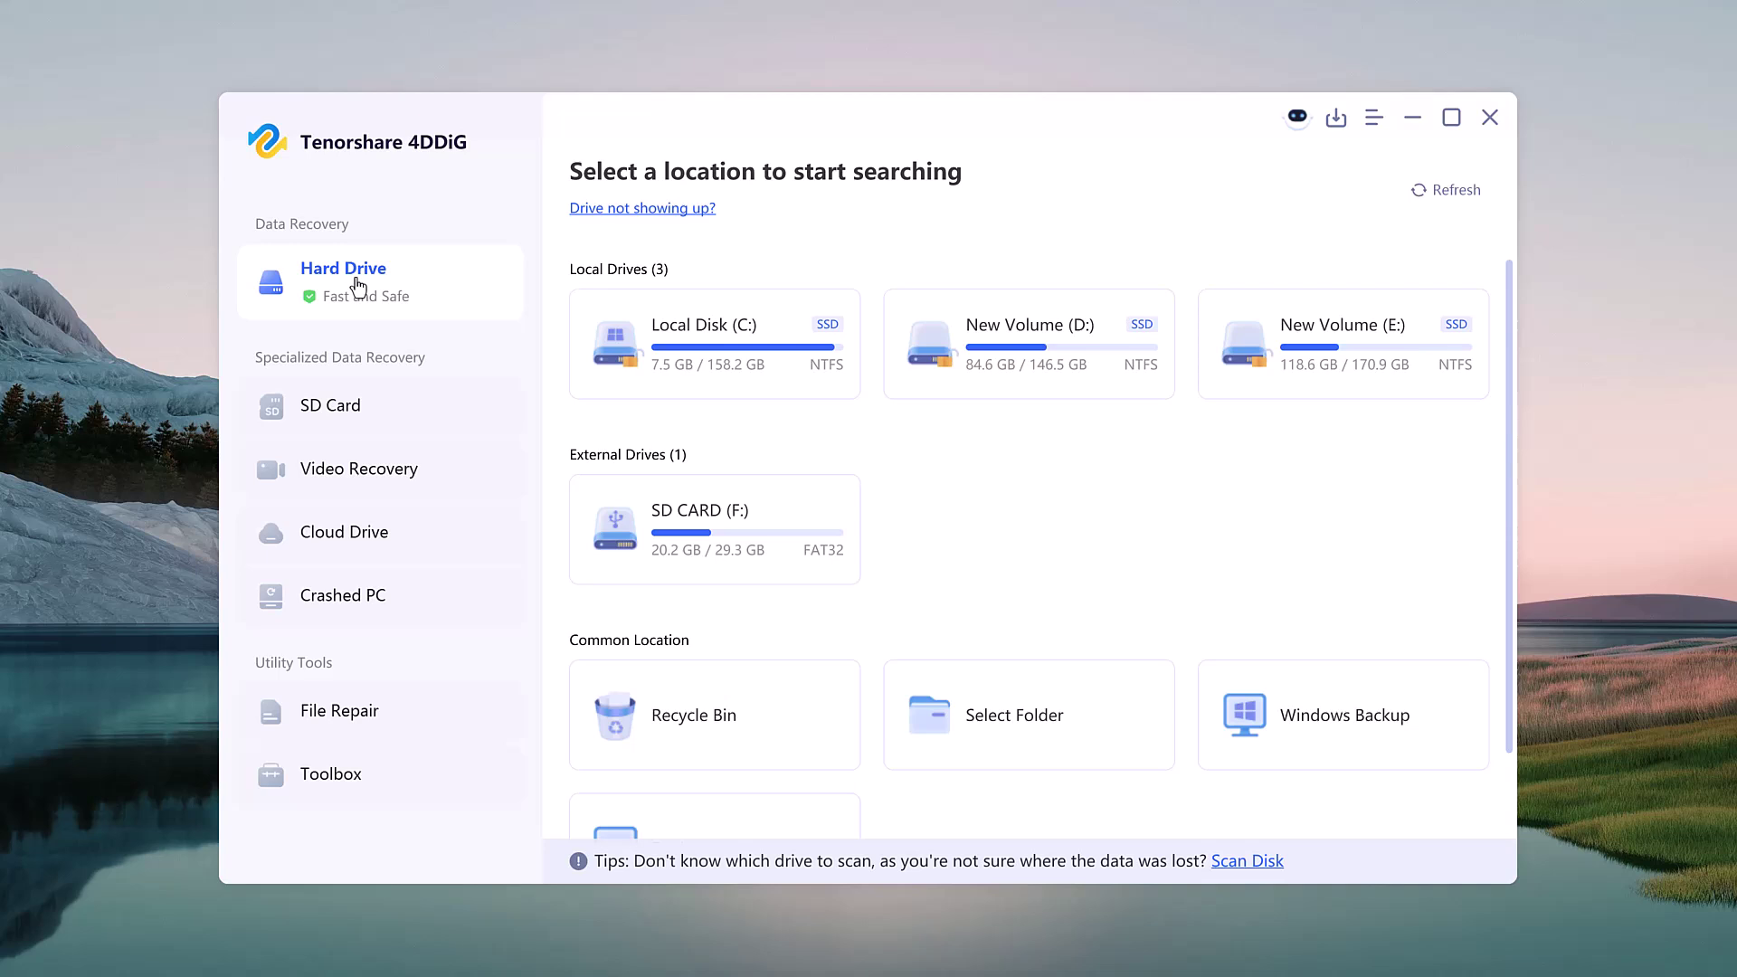
click(347, 418)
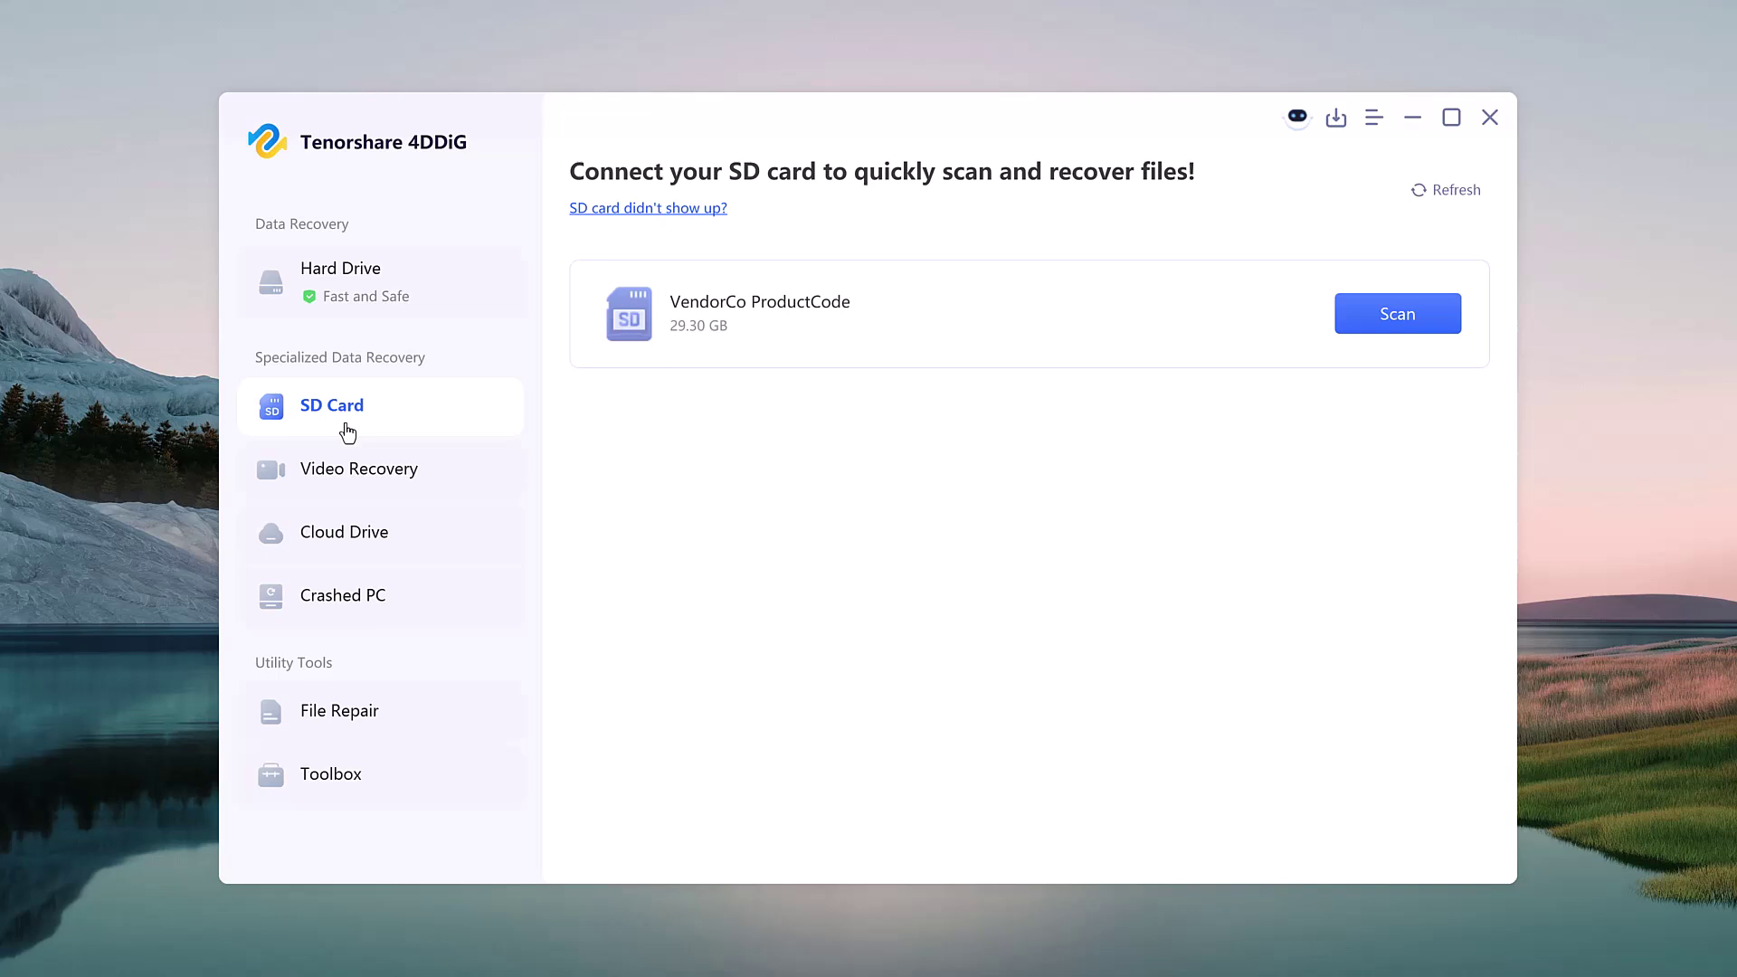
click(349, 474)
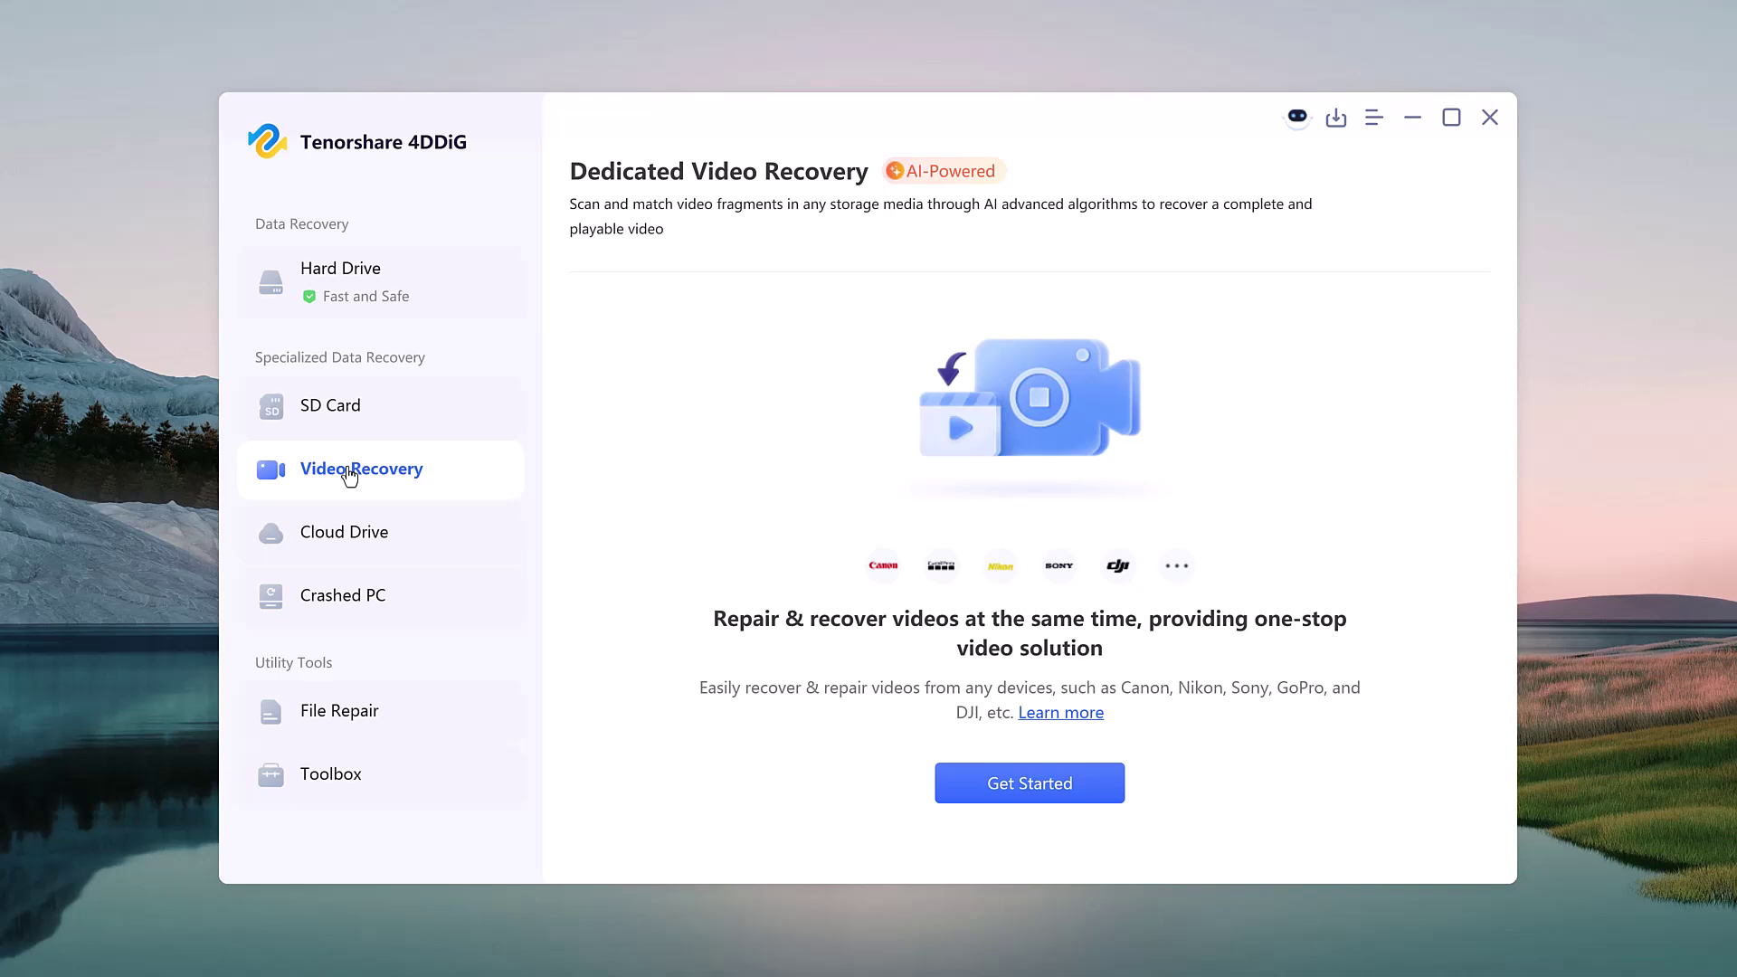
click(349, 538)
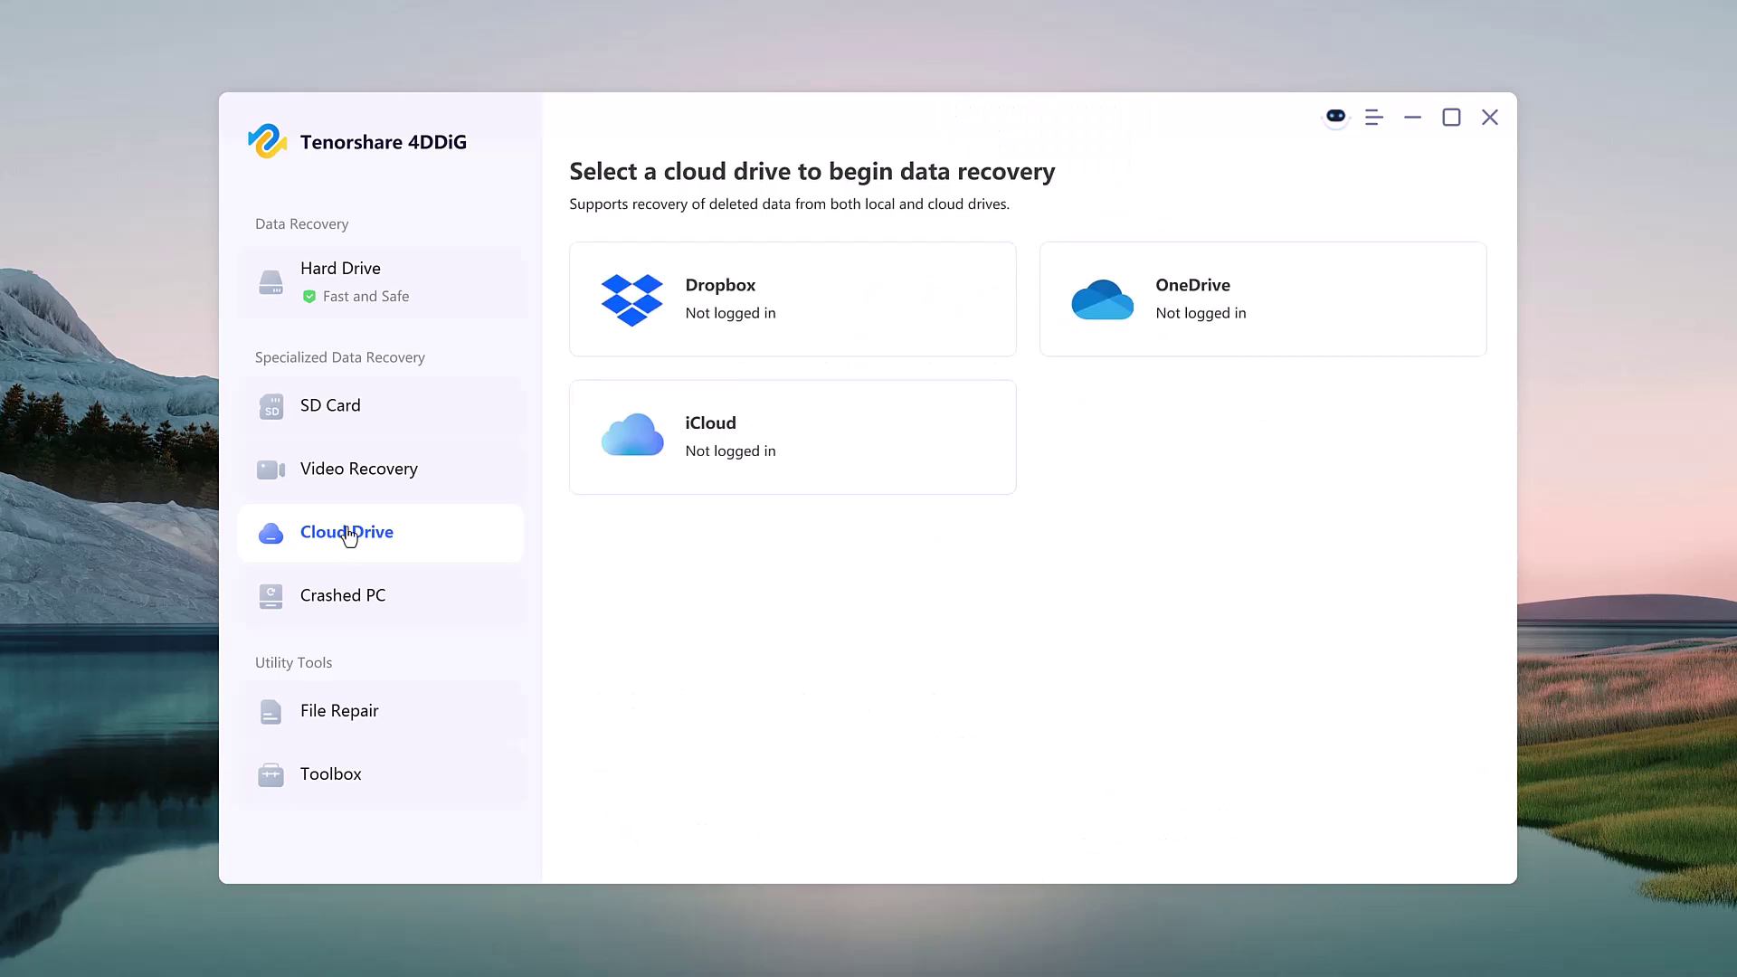
click(341, 608)
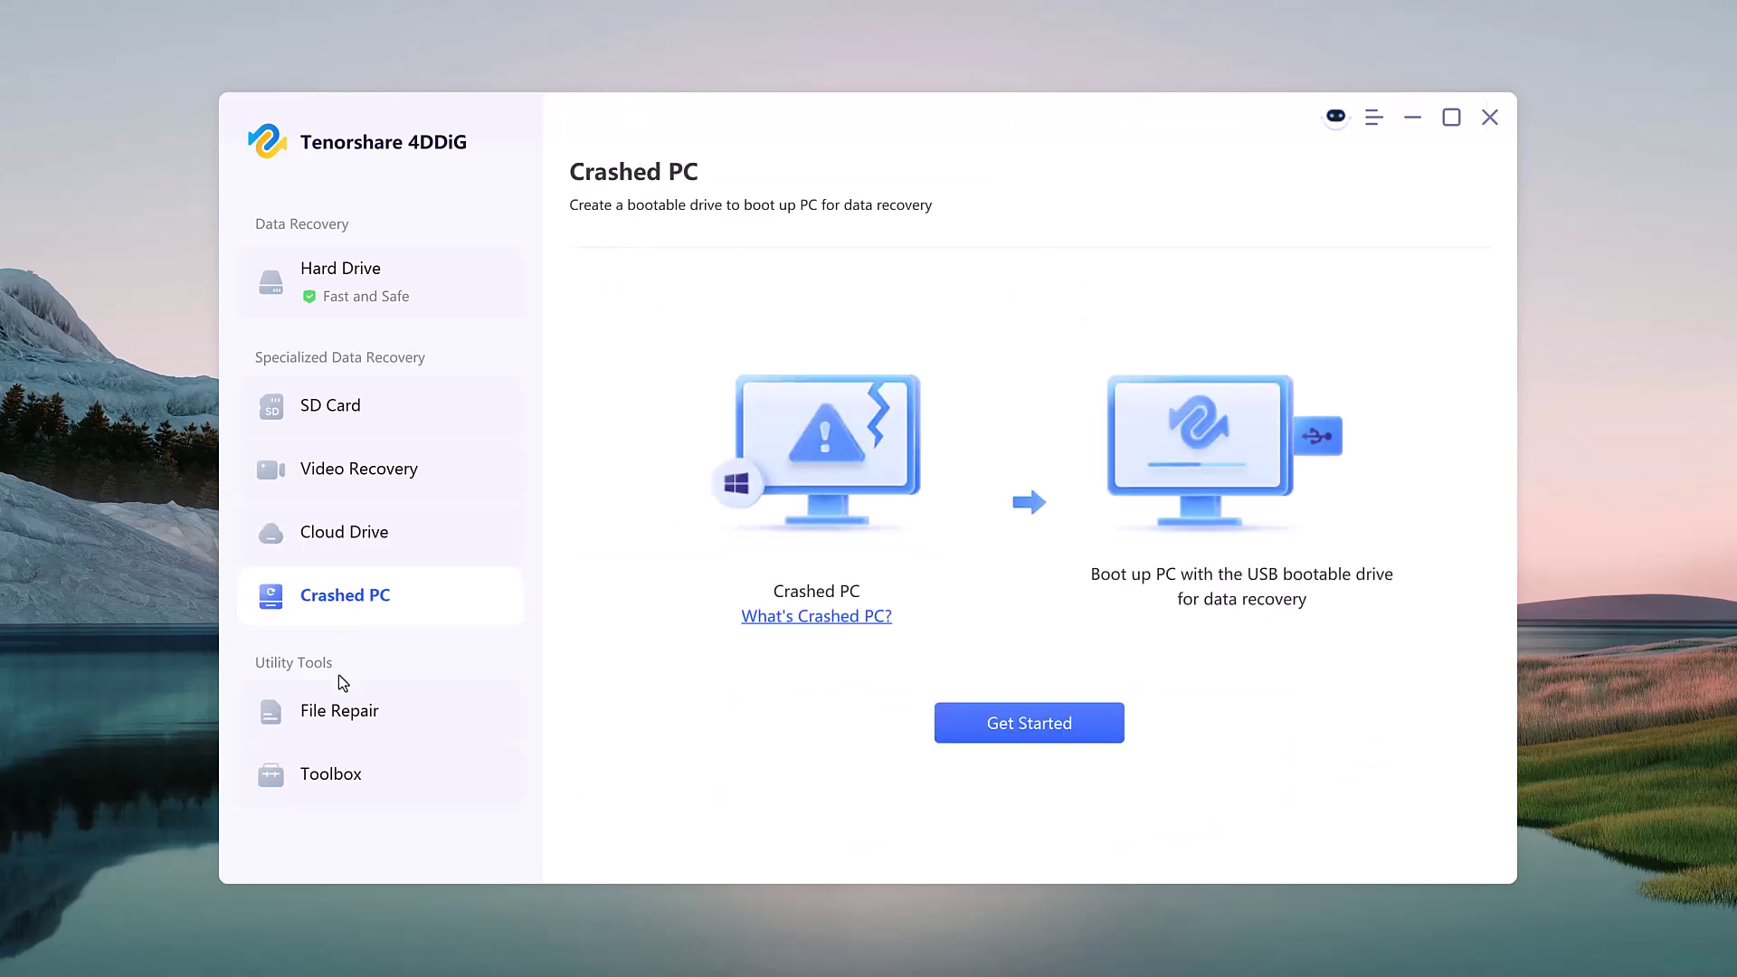
click(330, 719)
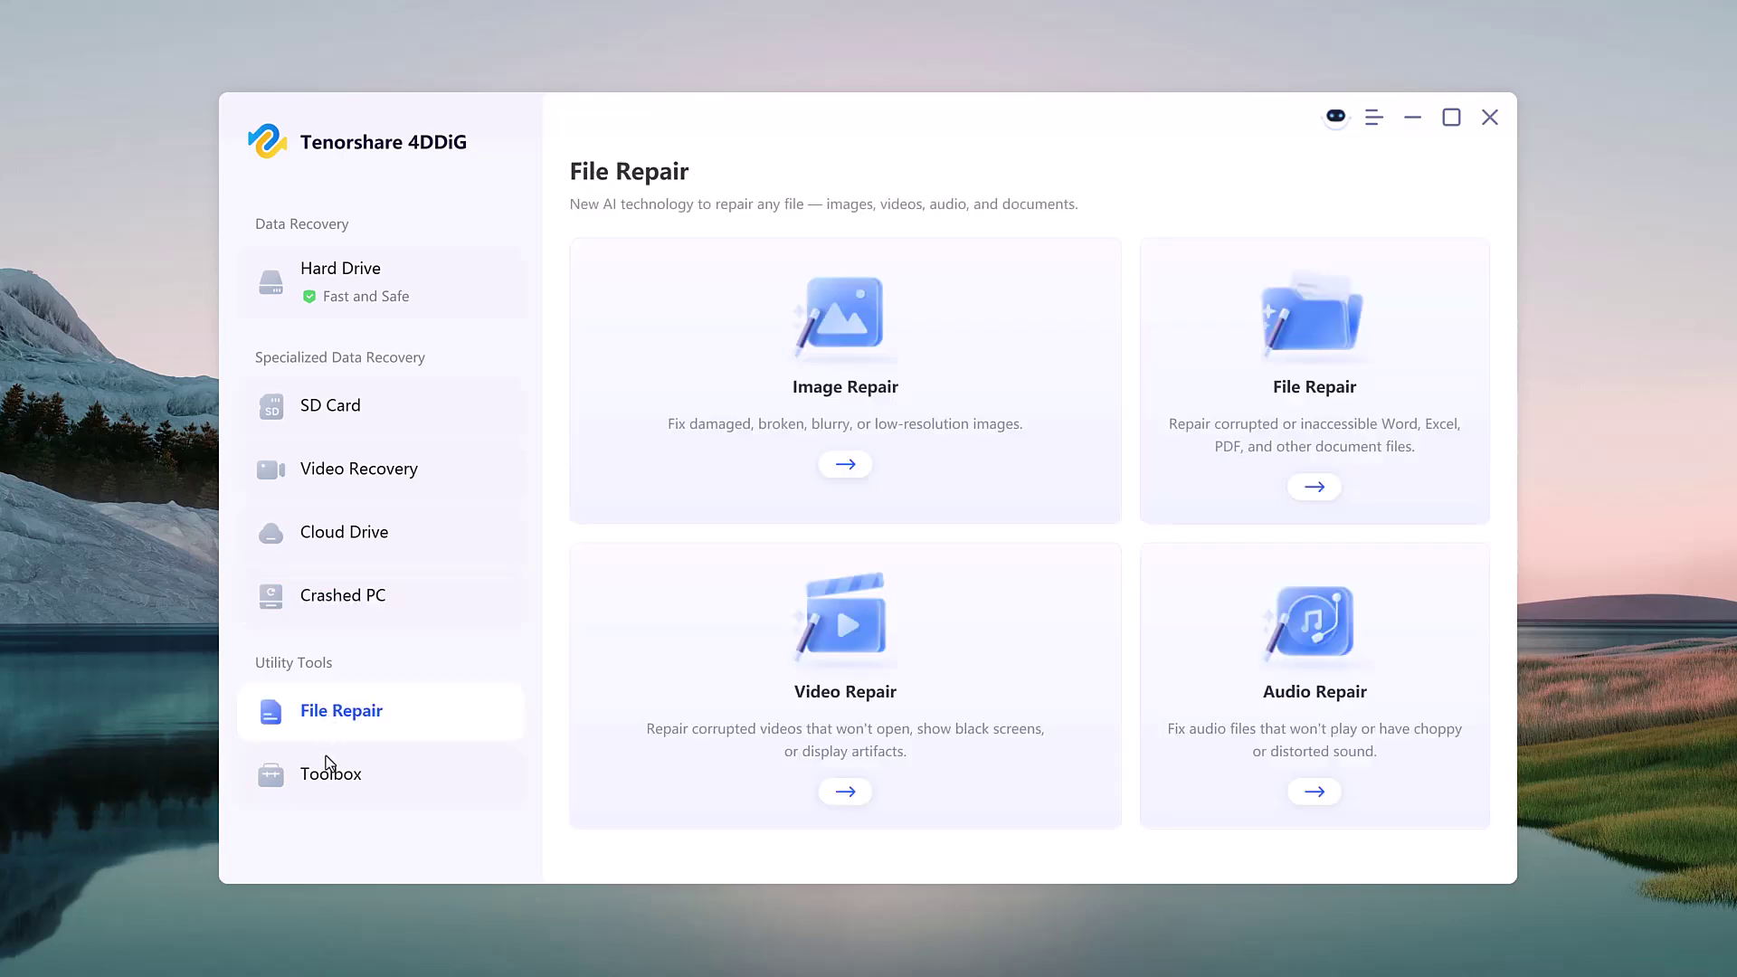
click(329, 769)
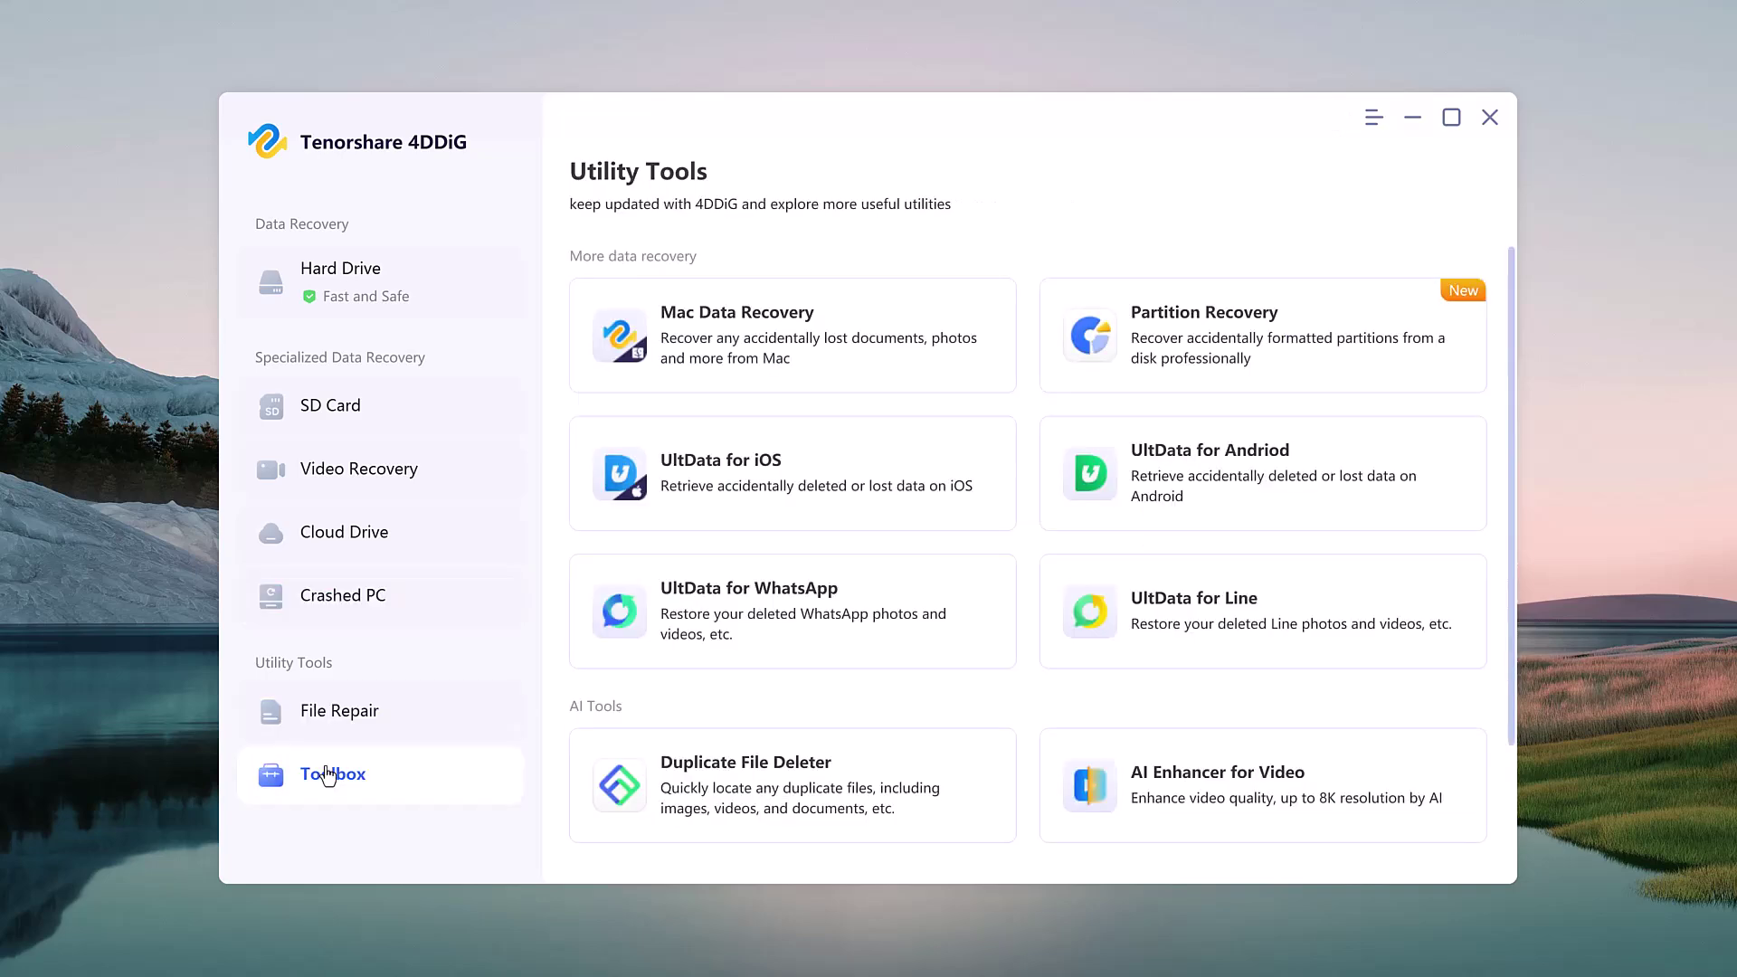
click(391, 283)
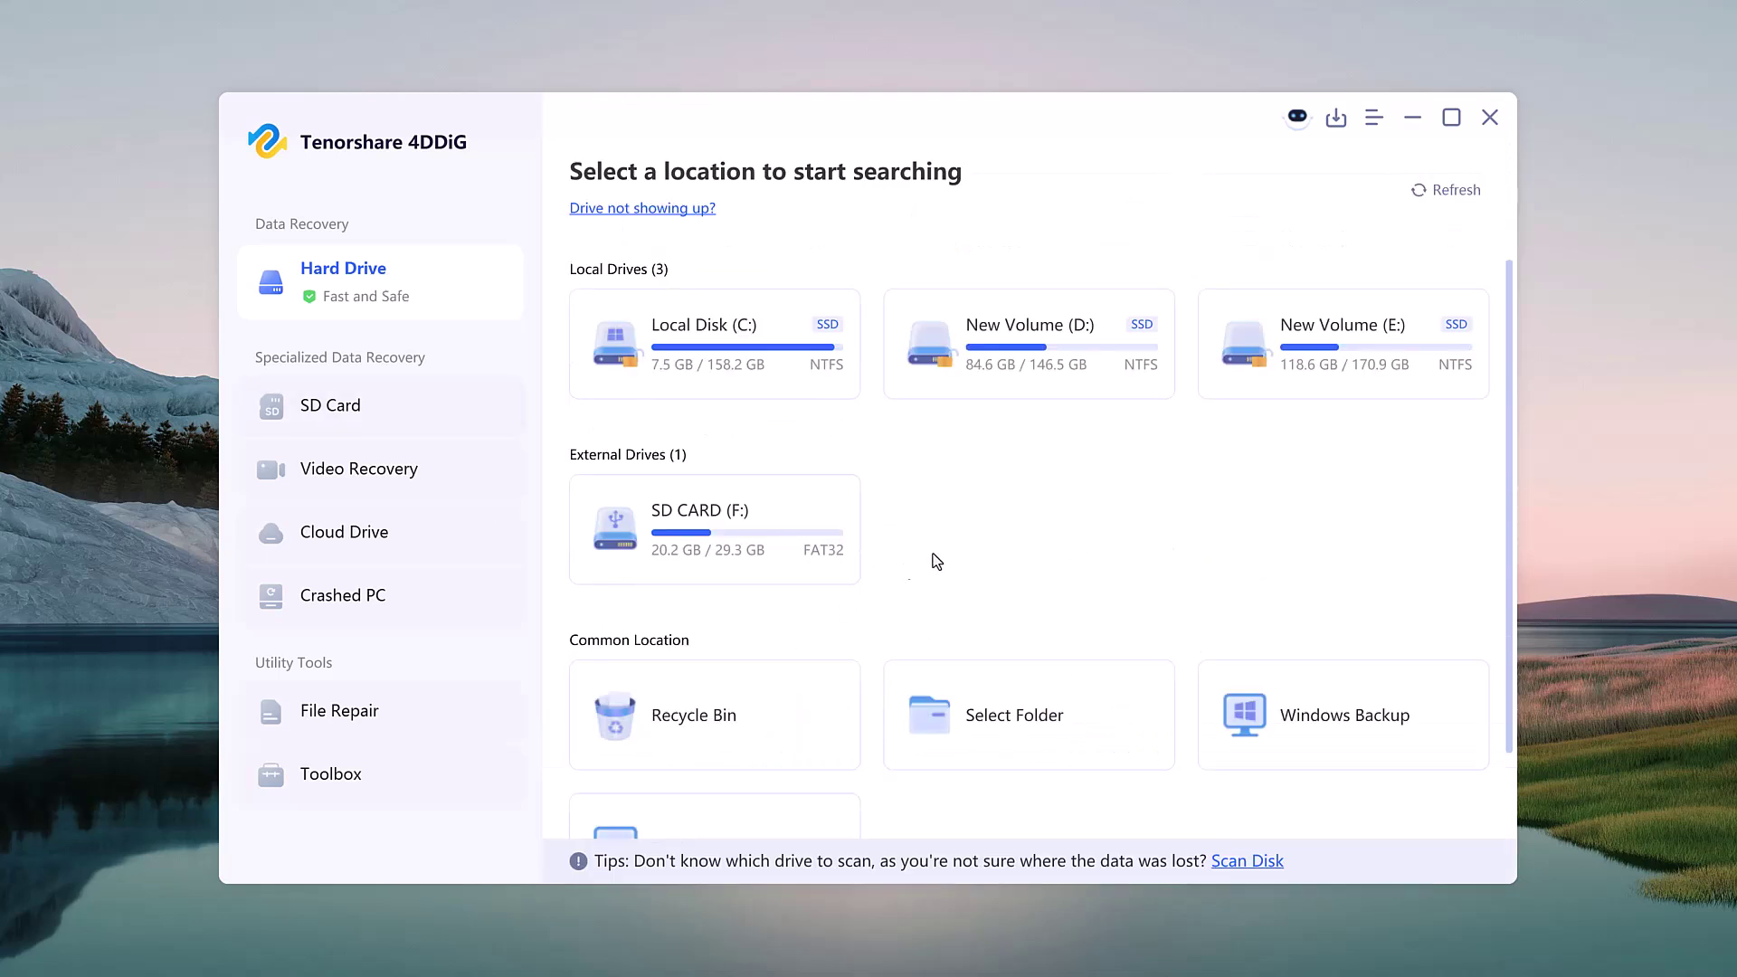
Browse 4DDiG's drive cards and location list, then bring up File Explorer showing SD CARD (F:)'s 14 items.
mouse_move(701, 371)
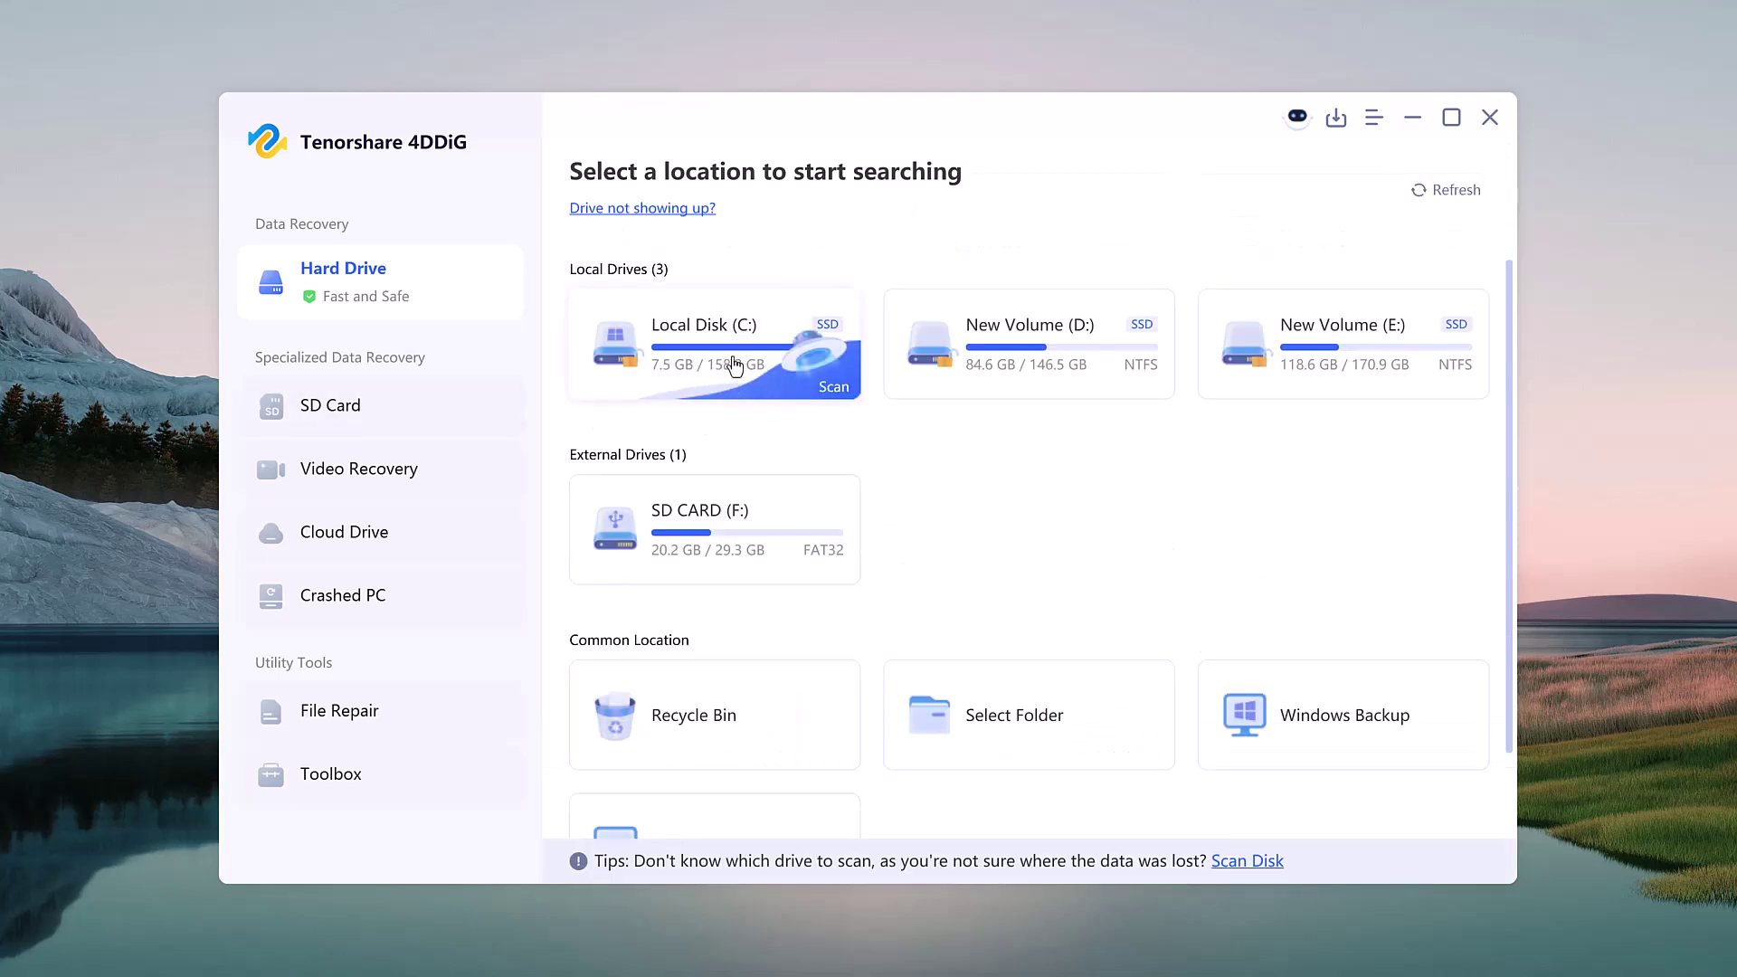
mouse_move(992, 368)
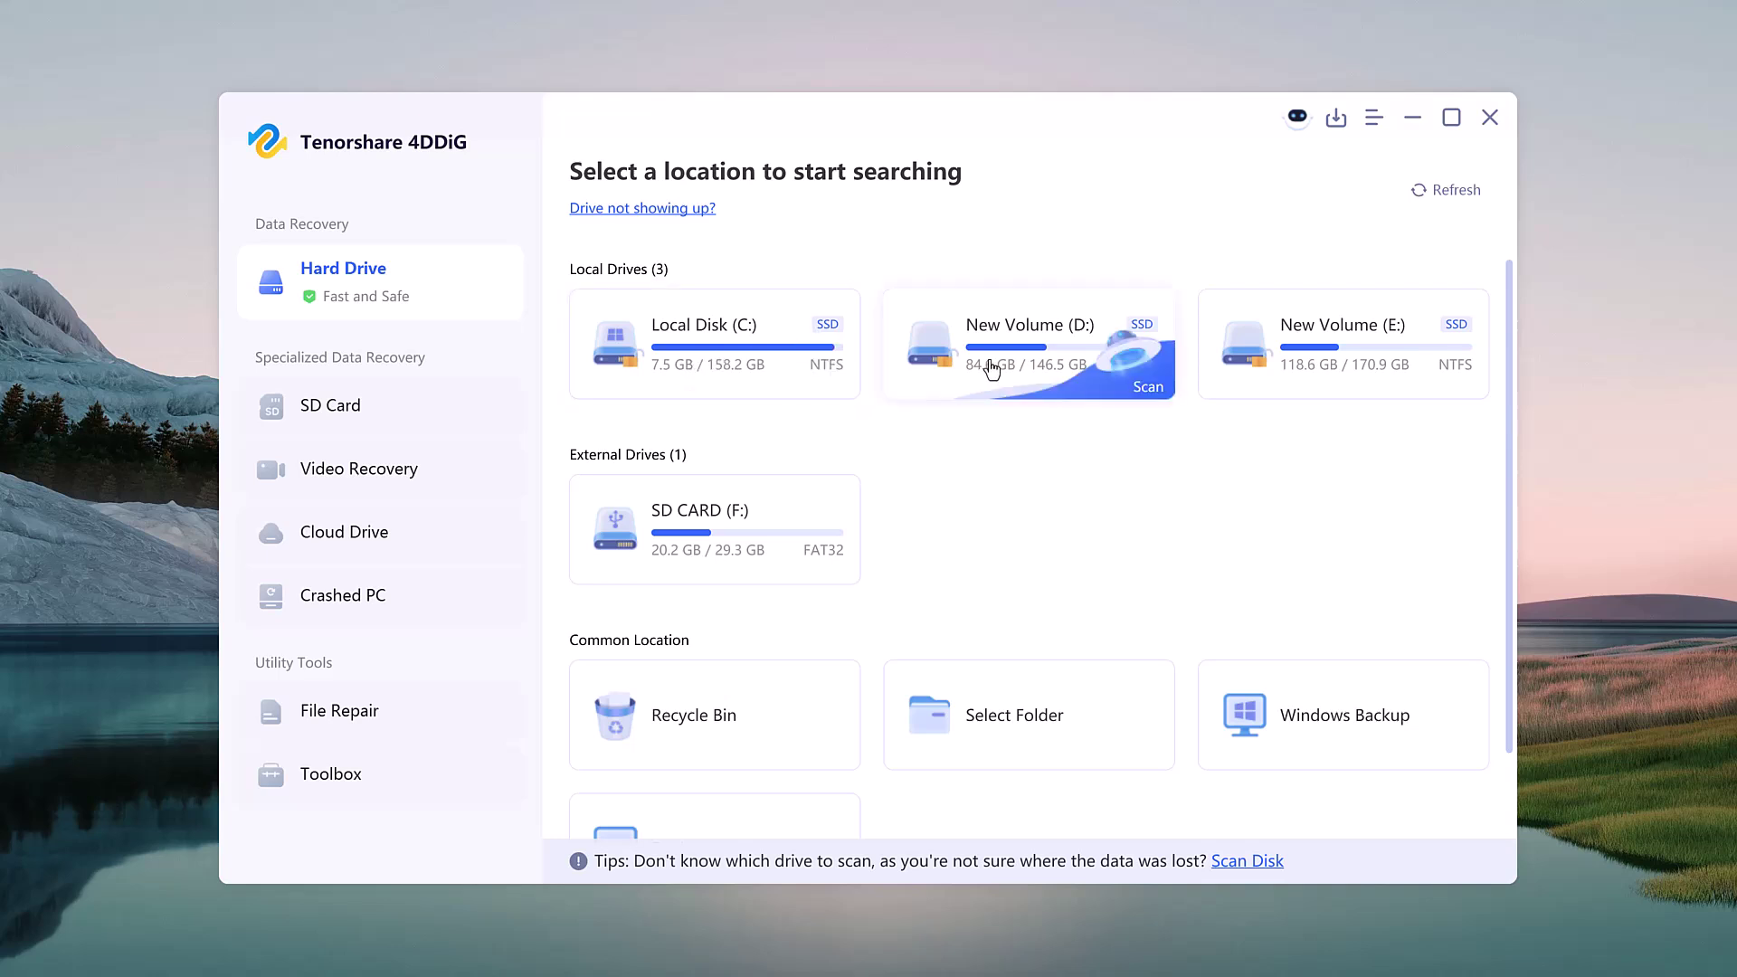
mouse_move(1380, 344)
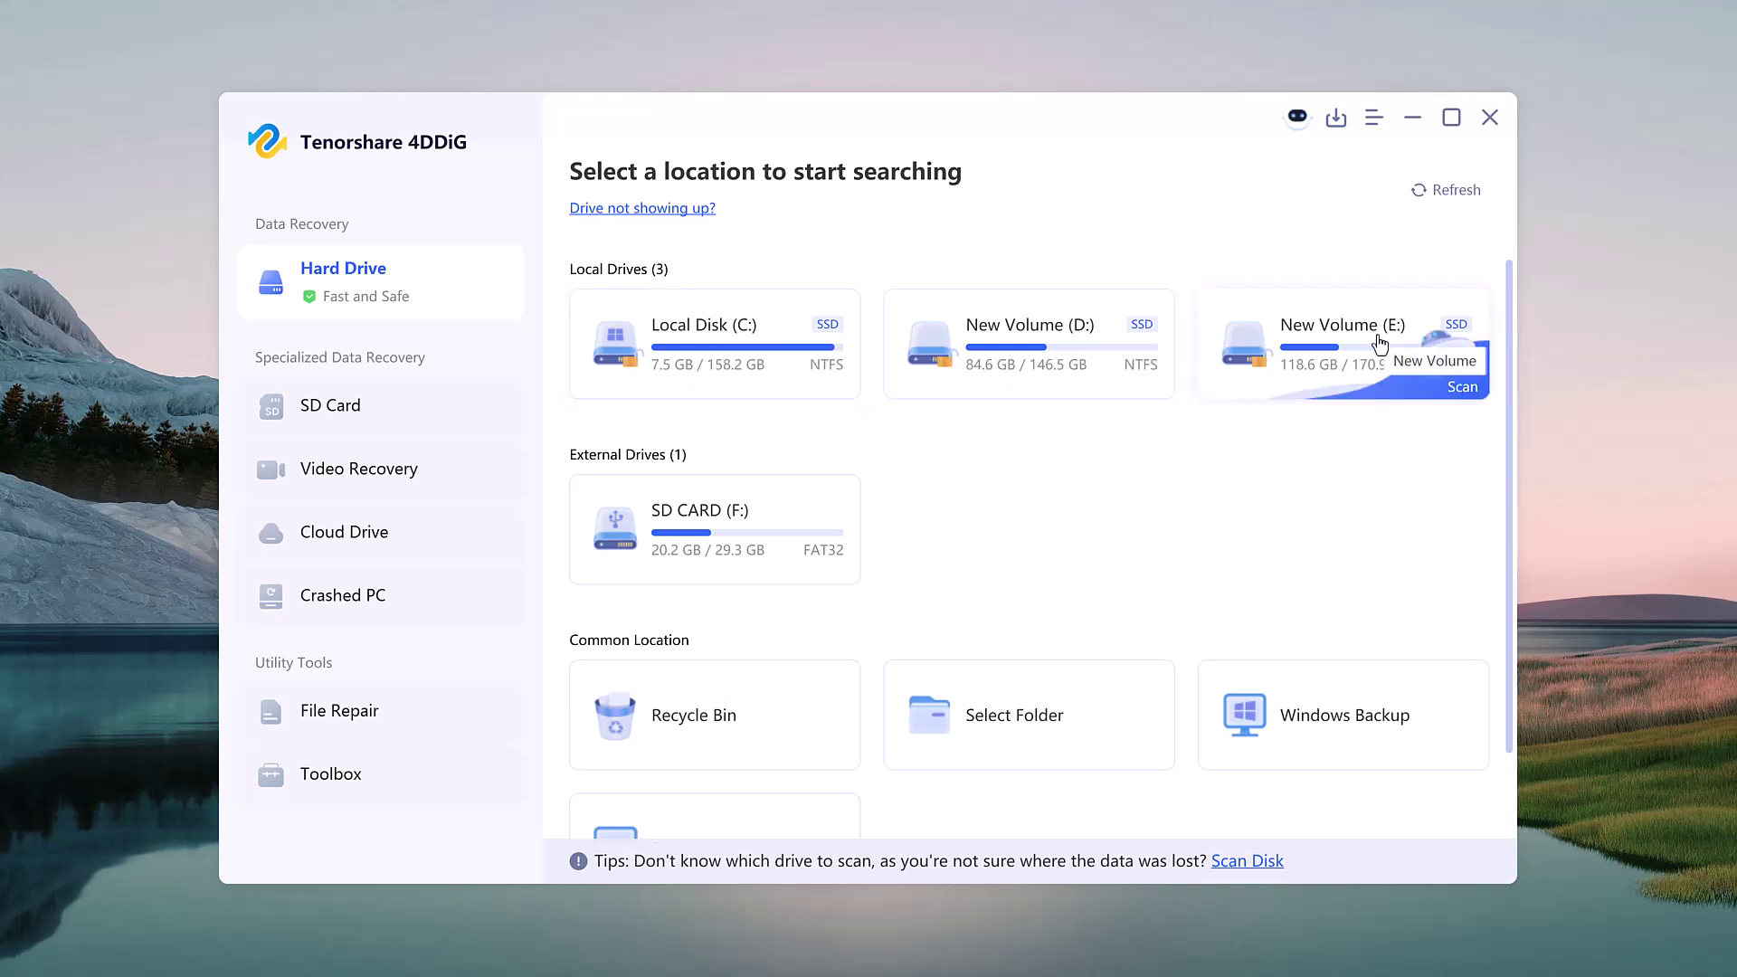
scroll(1090, 499, down, 1)
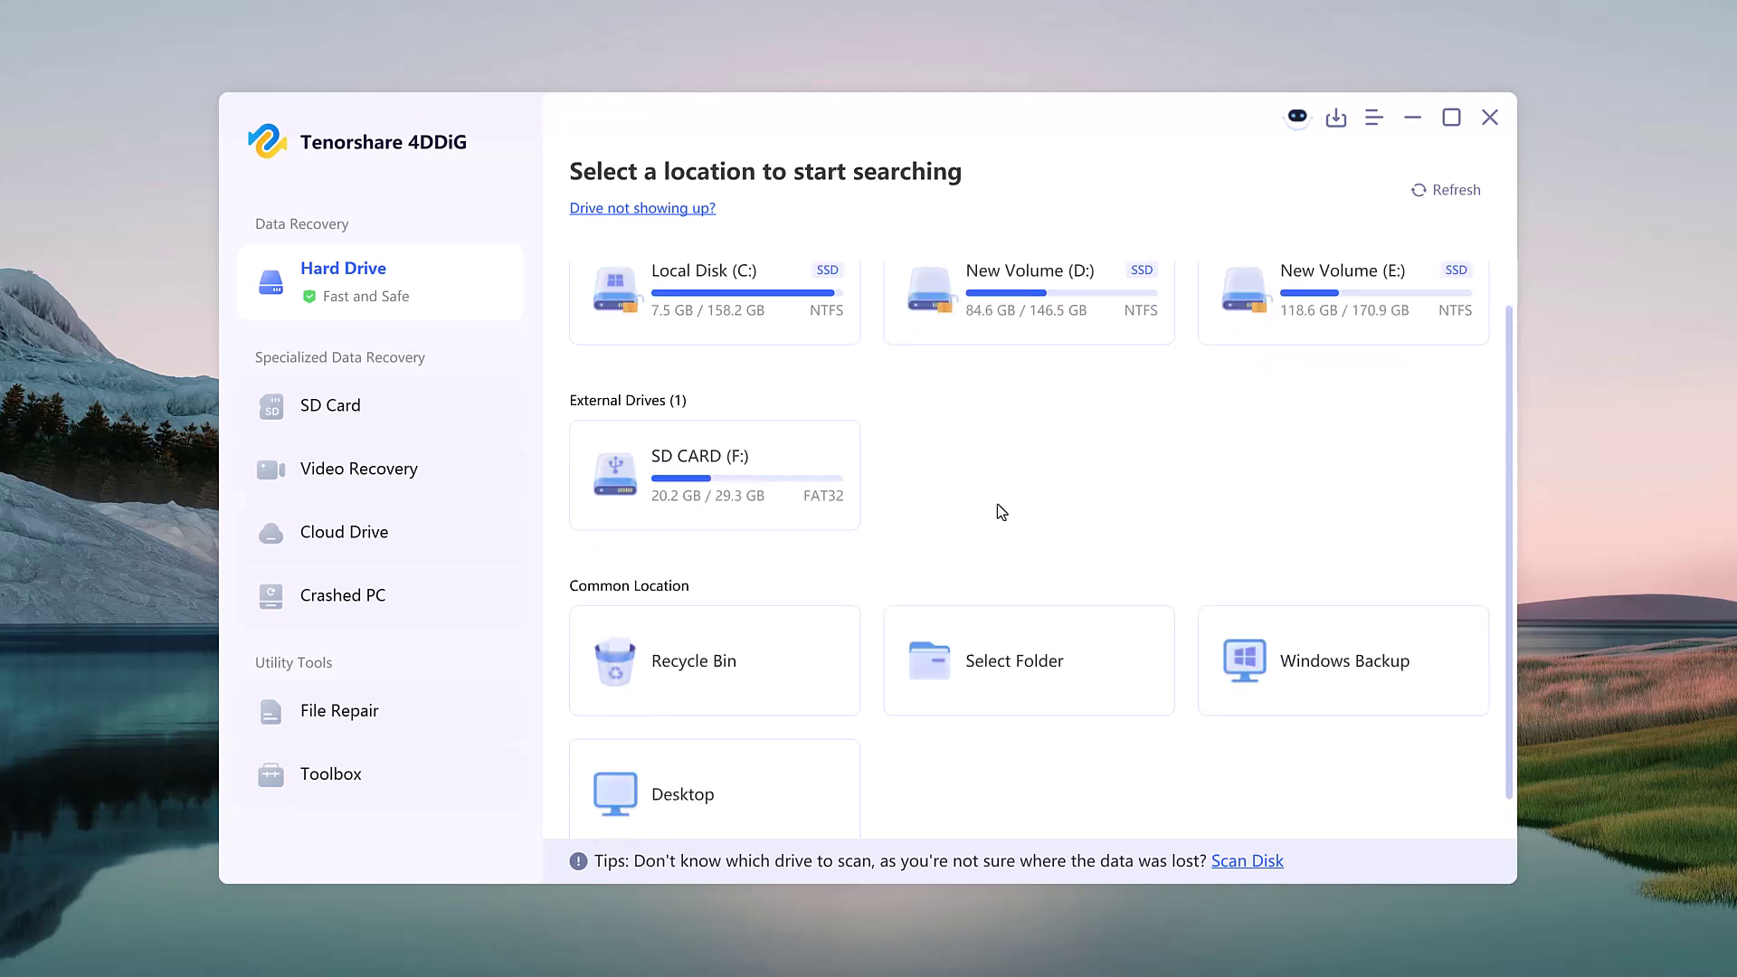
mouse_move(1014, 667)
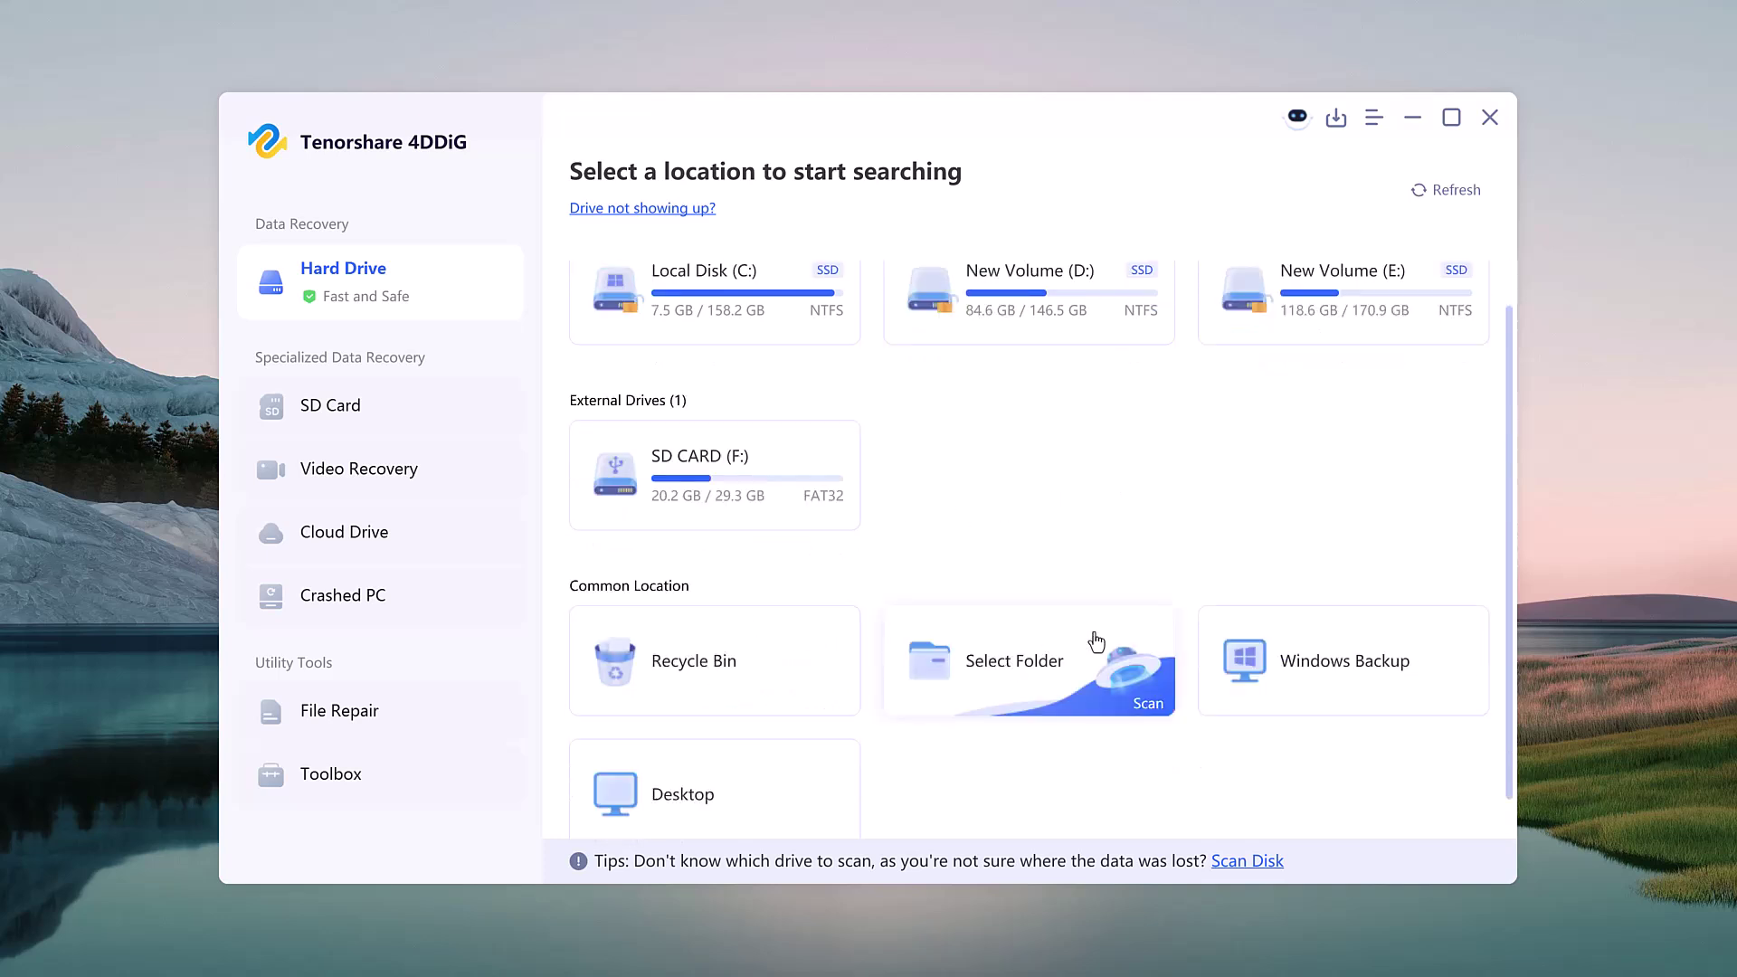
mouse_move(738, 799)
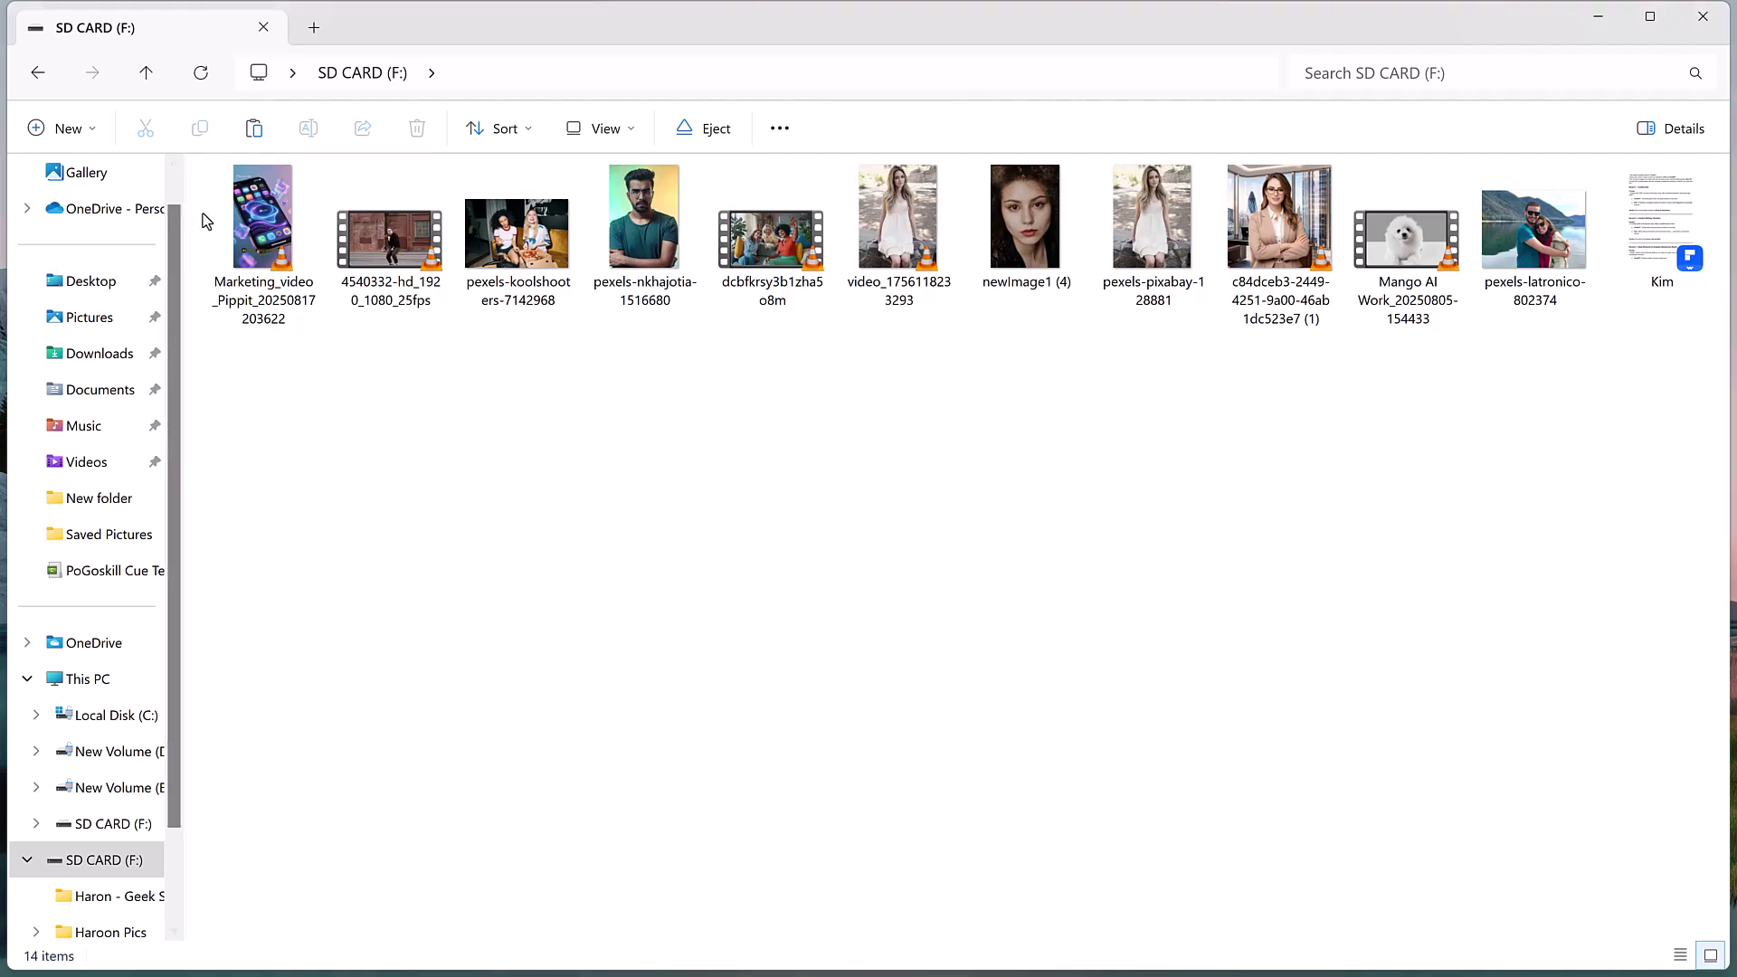
Select all 12 files on SD CARD (F:) and permanently delete them, confirming with Yes.
drag(200, 207, 1720, 212)
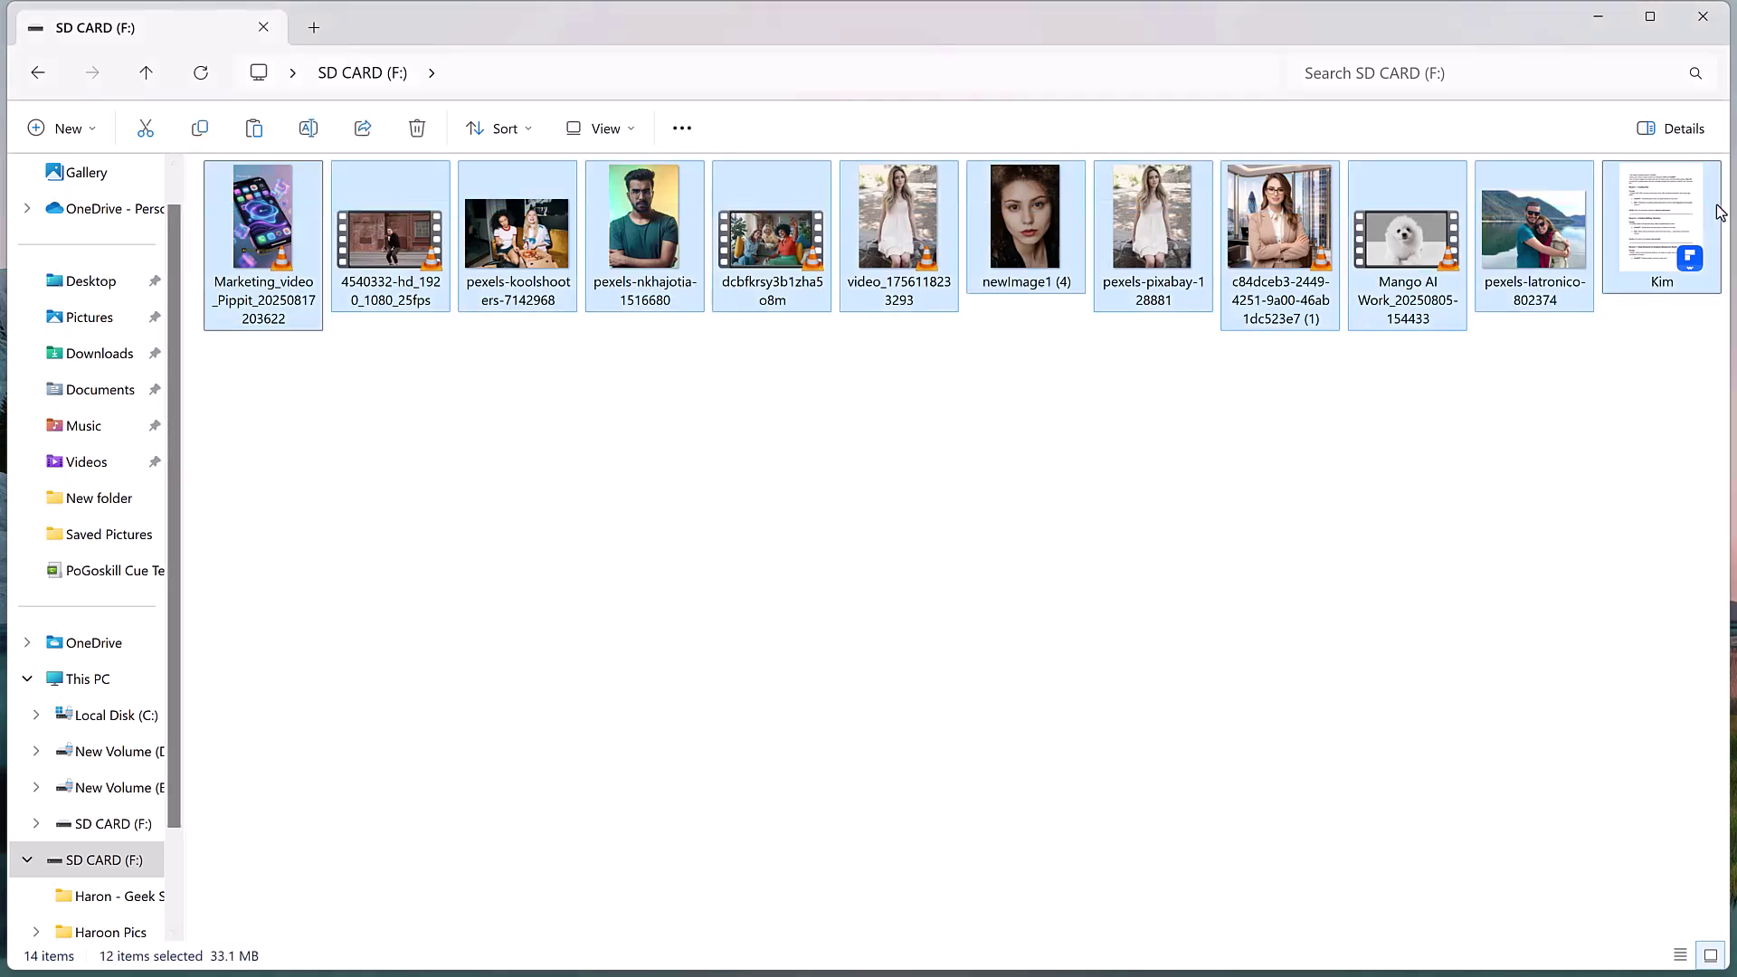
right_click(1661, 228)
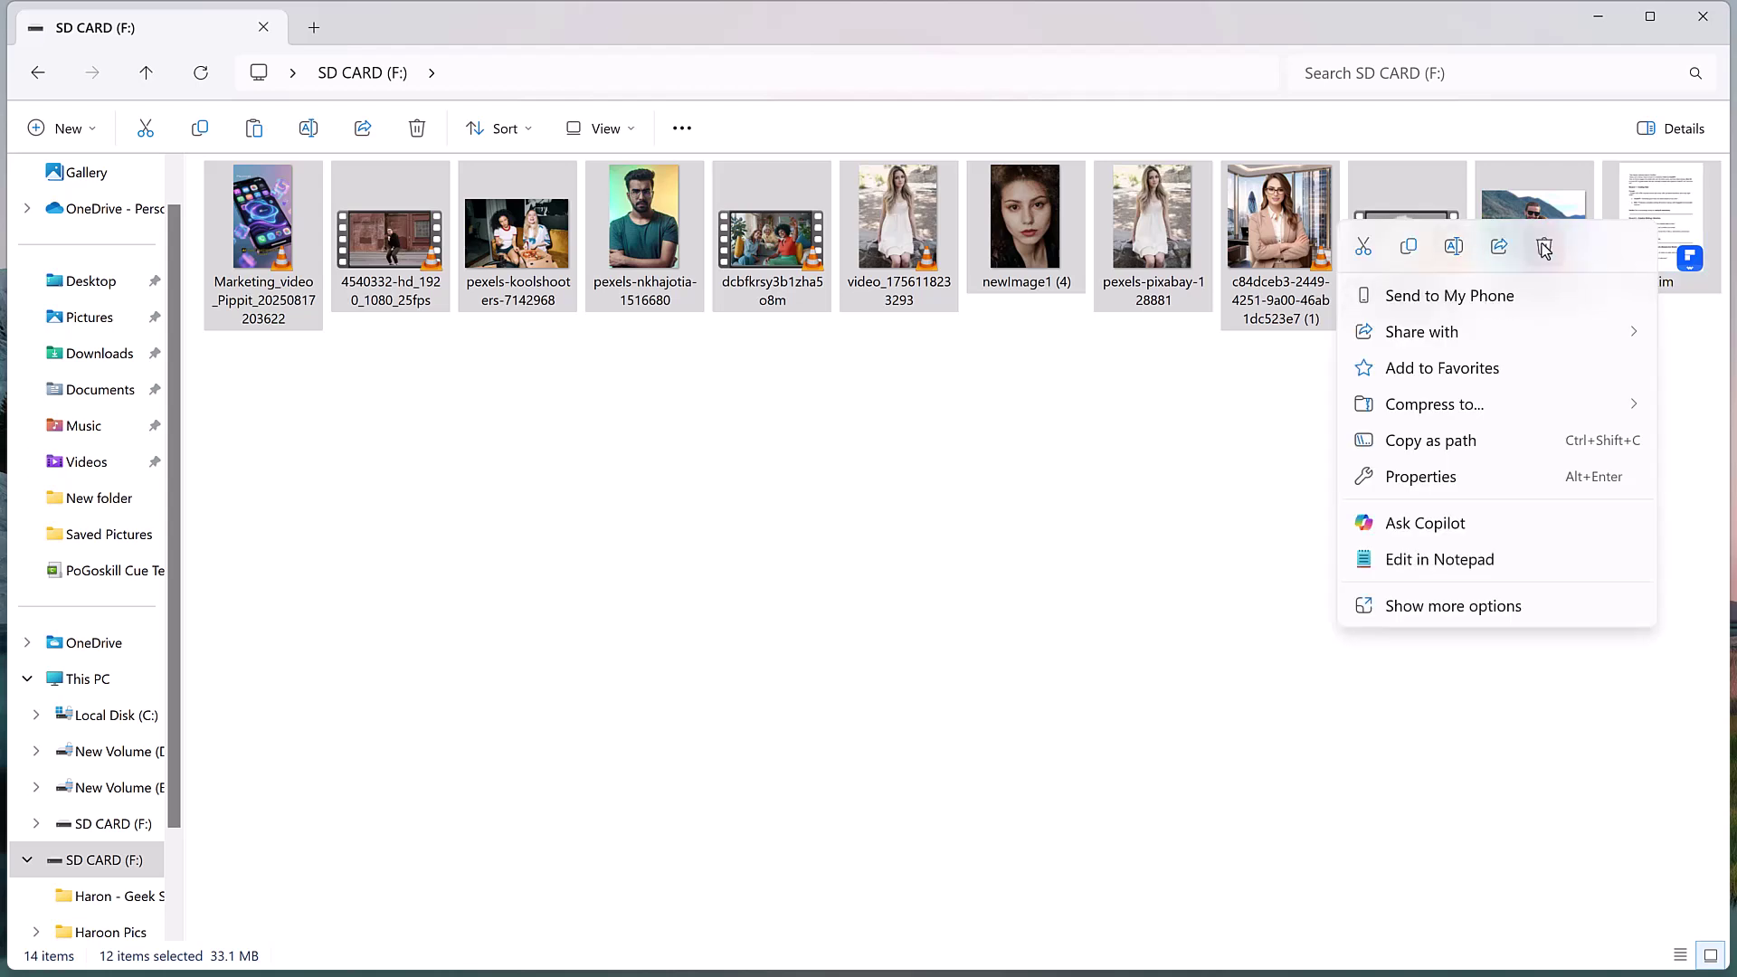
click(1544, 248)
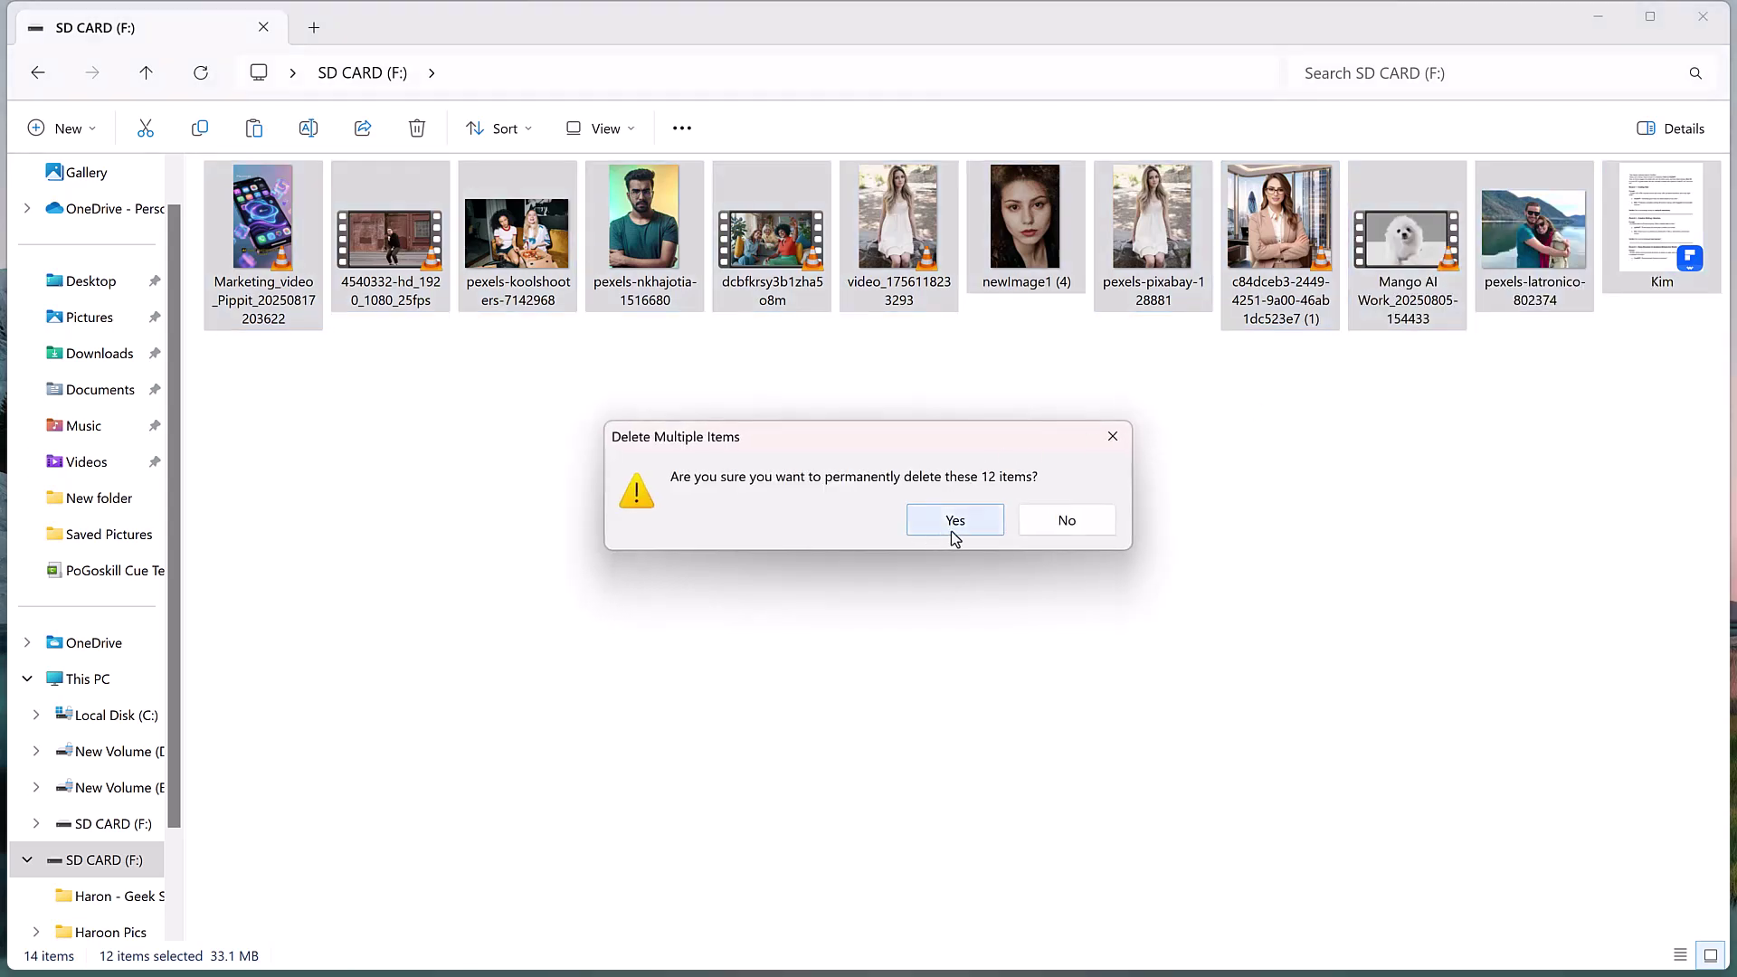
click(957, 529)
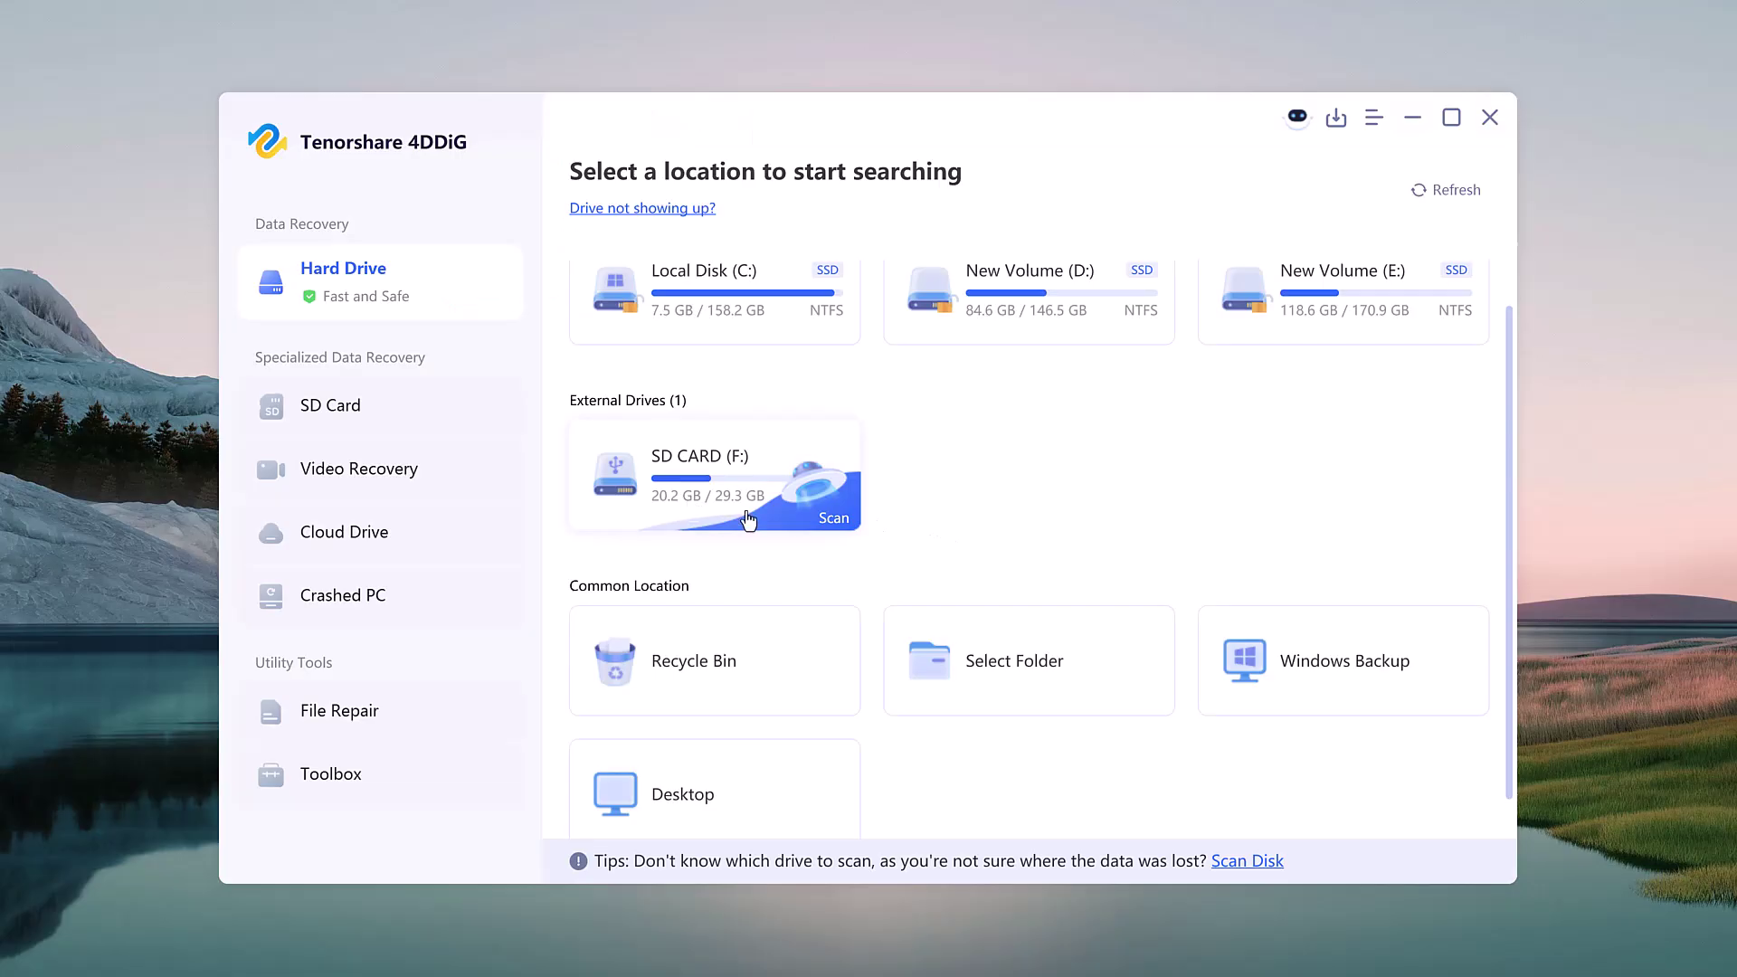
Scan SD CARD (F:) for only the Photo, Video and Document file types.
click(733, 478)
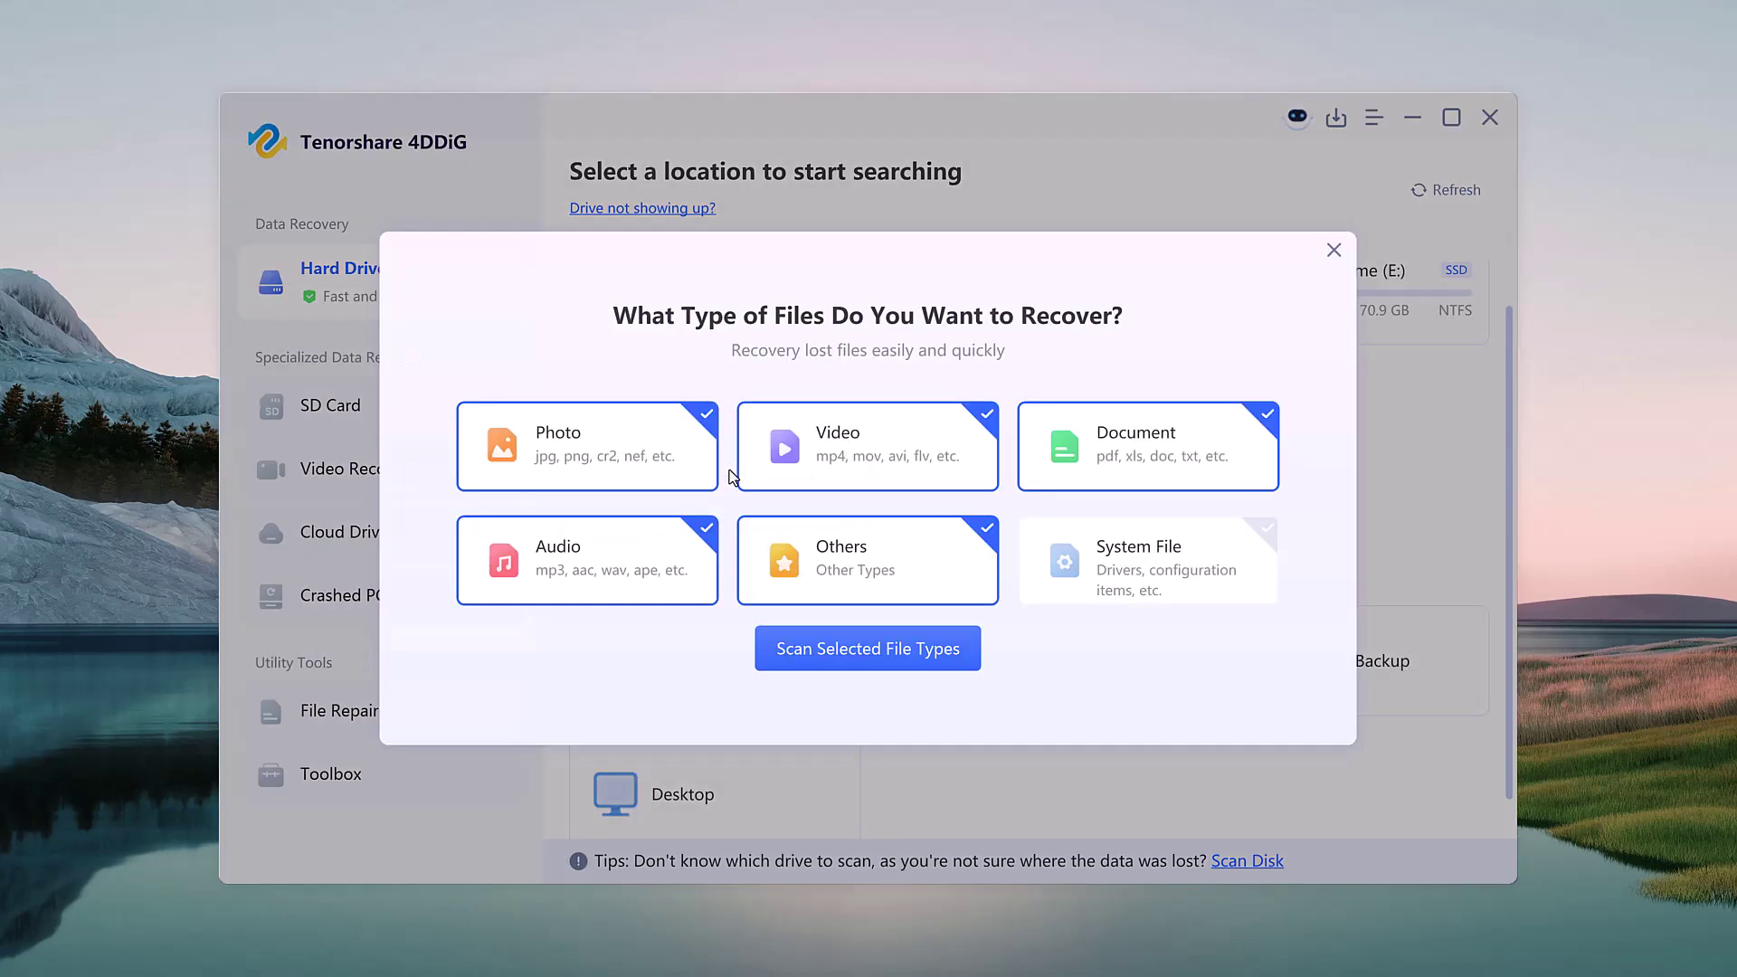
click(614, 450)
click(843, 439)
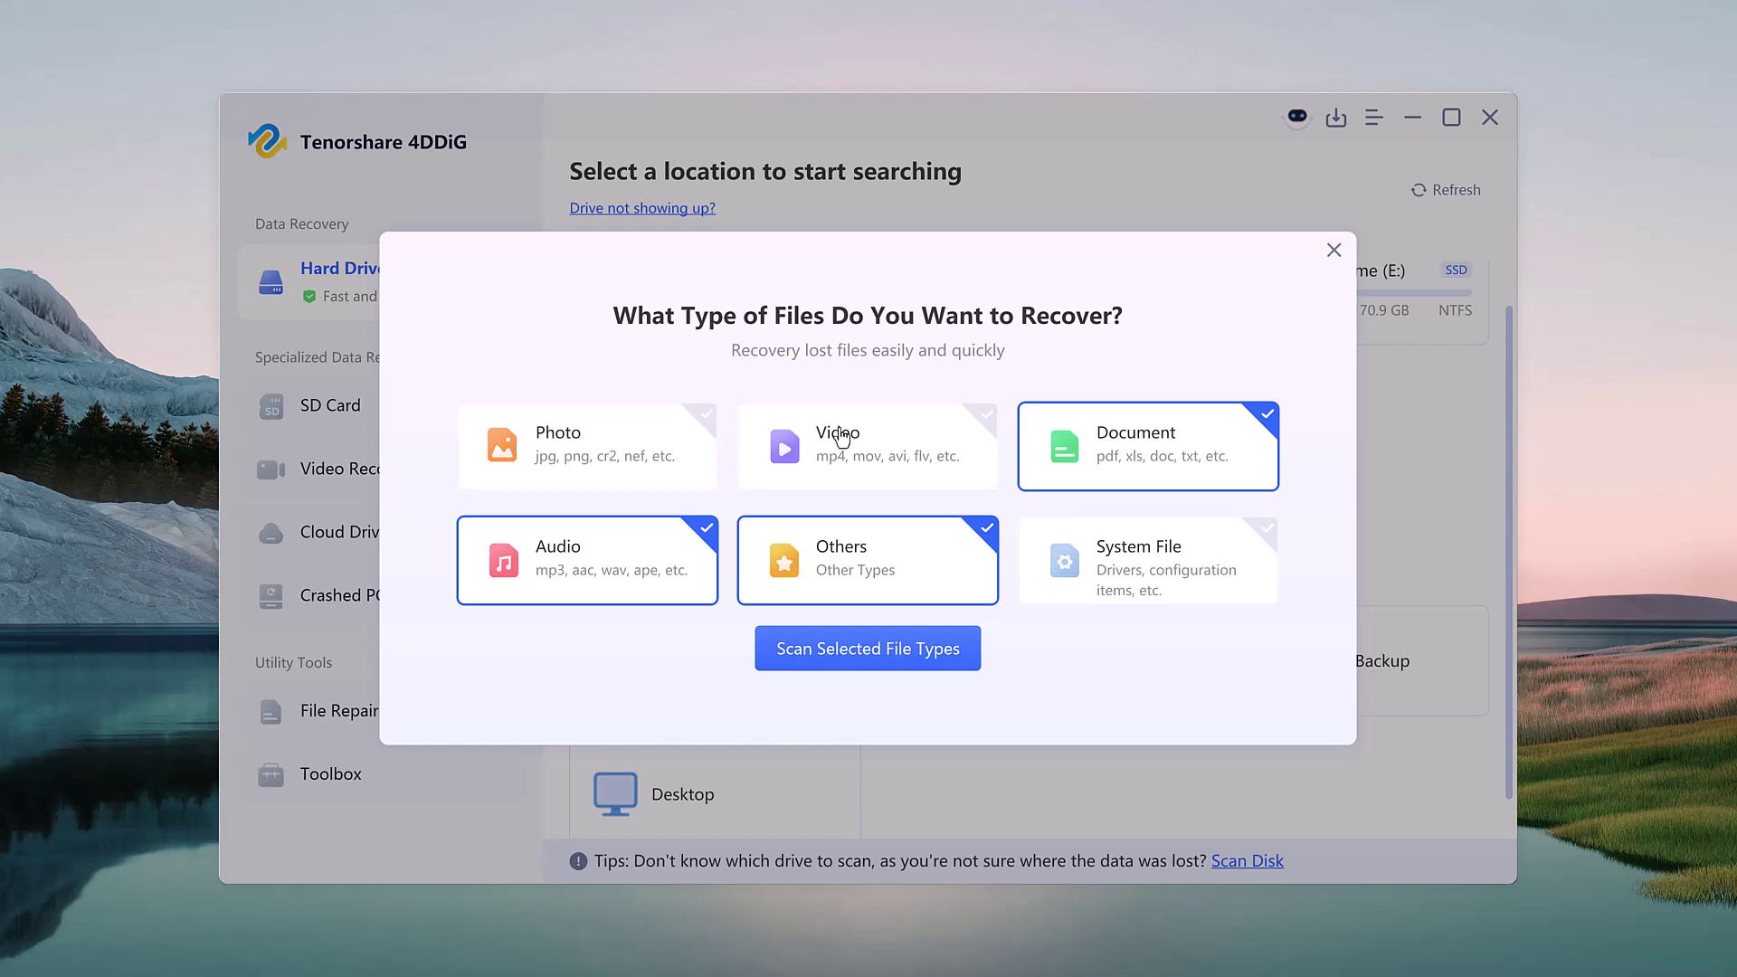
click(1112, 448)
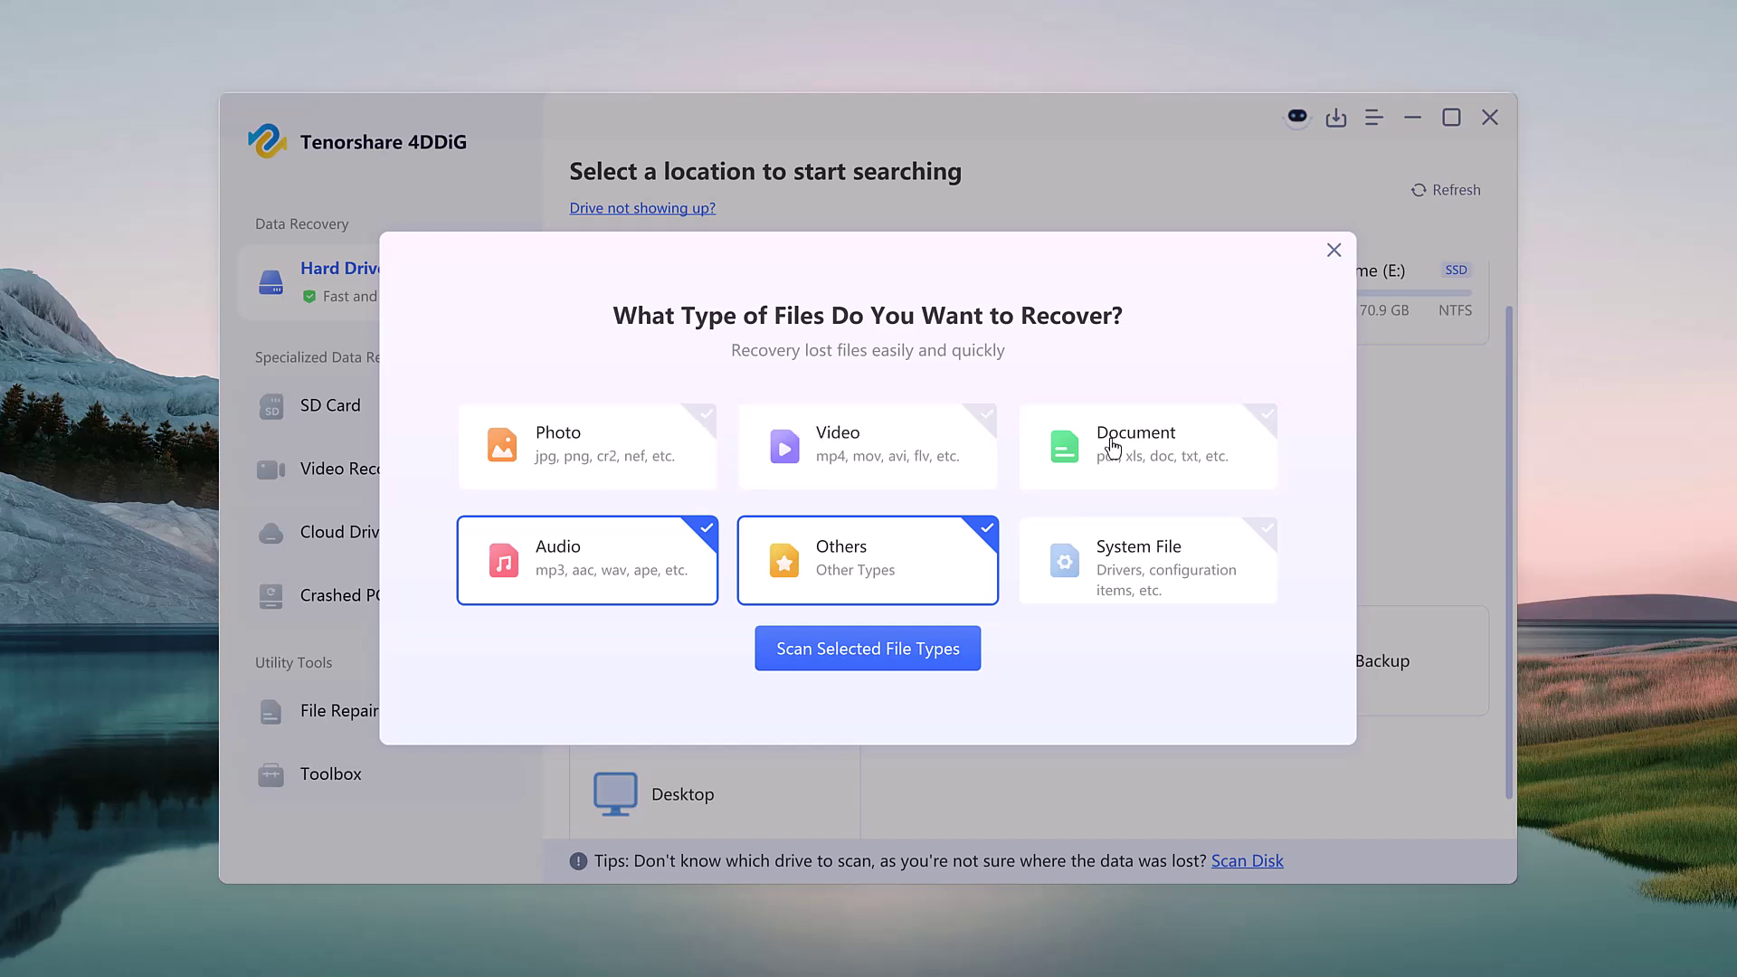
click(573, 559)
click(831, 554)
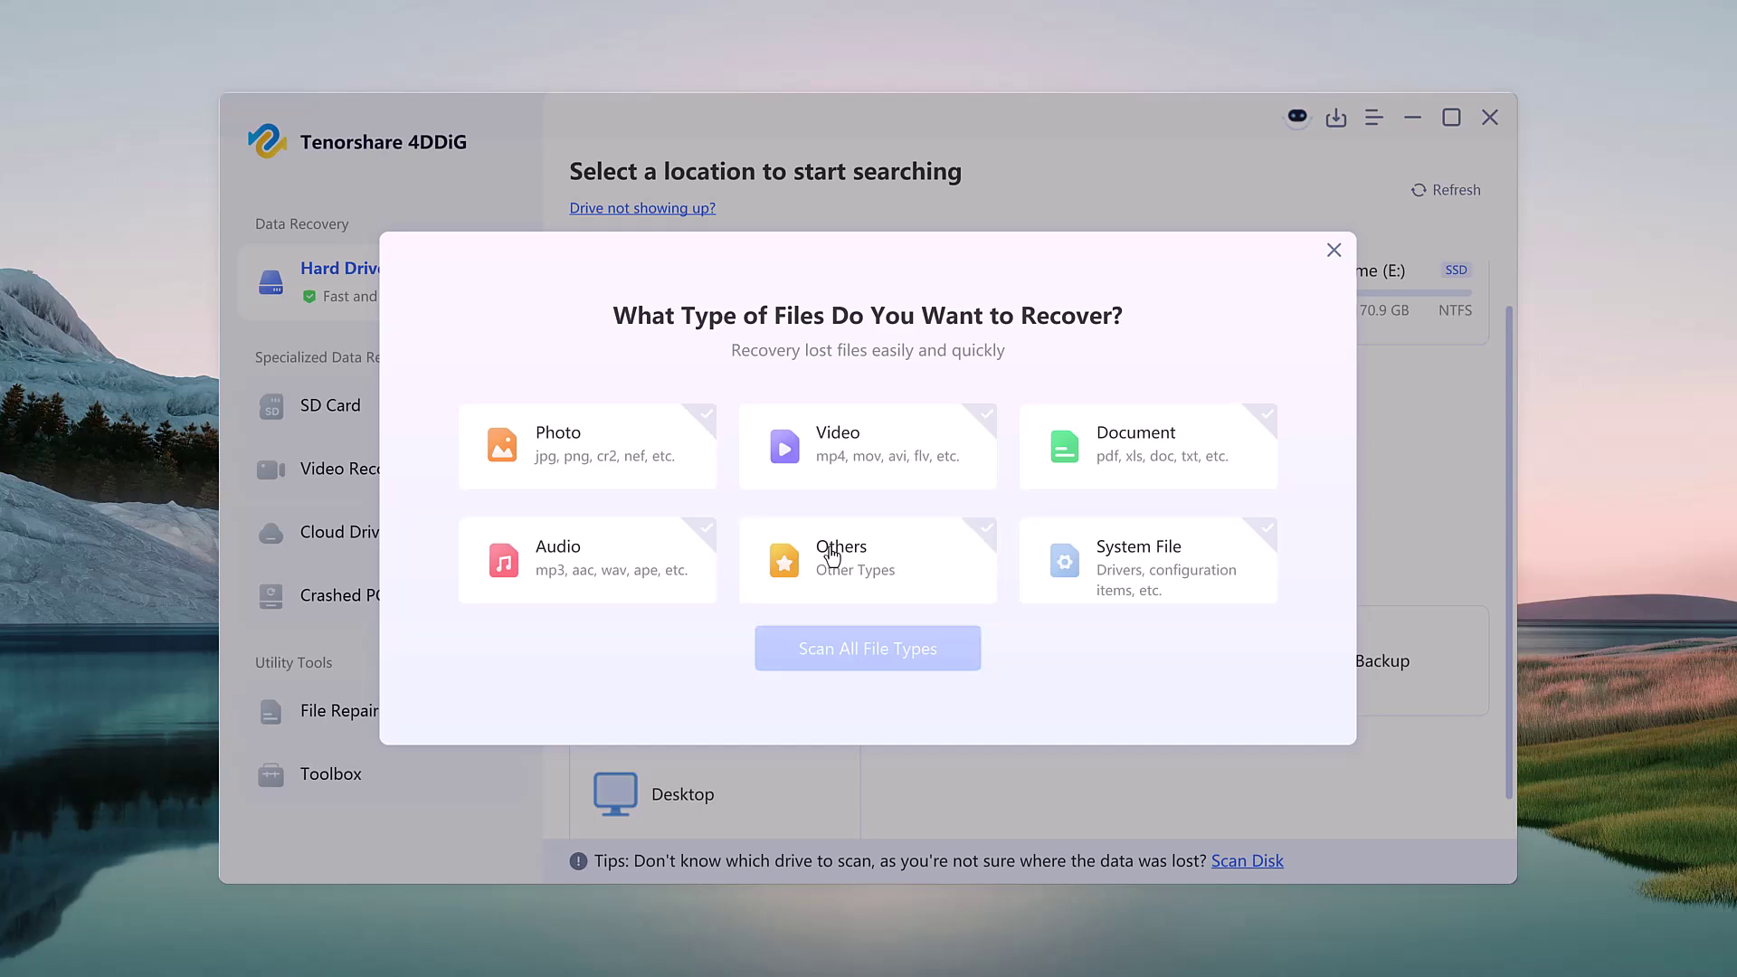
click(667, 477)
click(791, 440)
click(1139, 475)
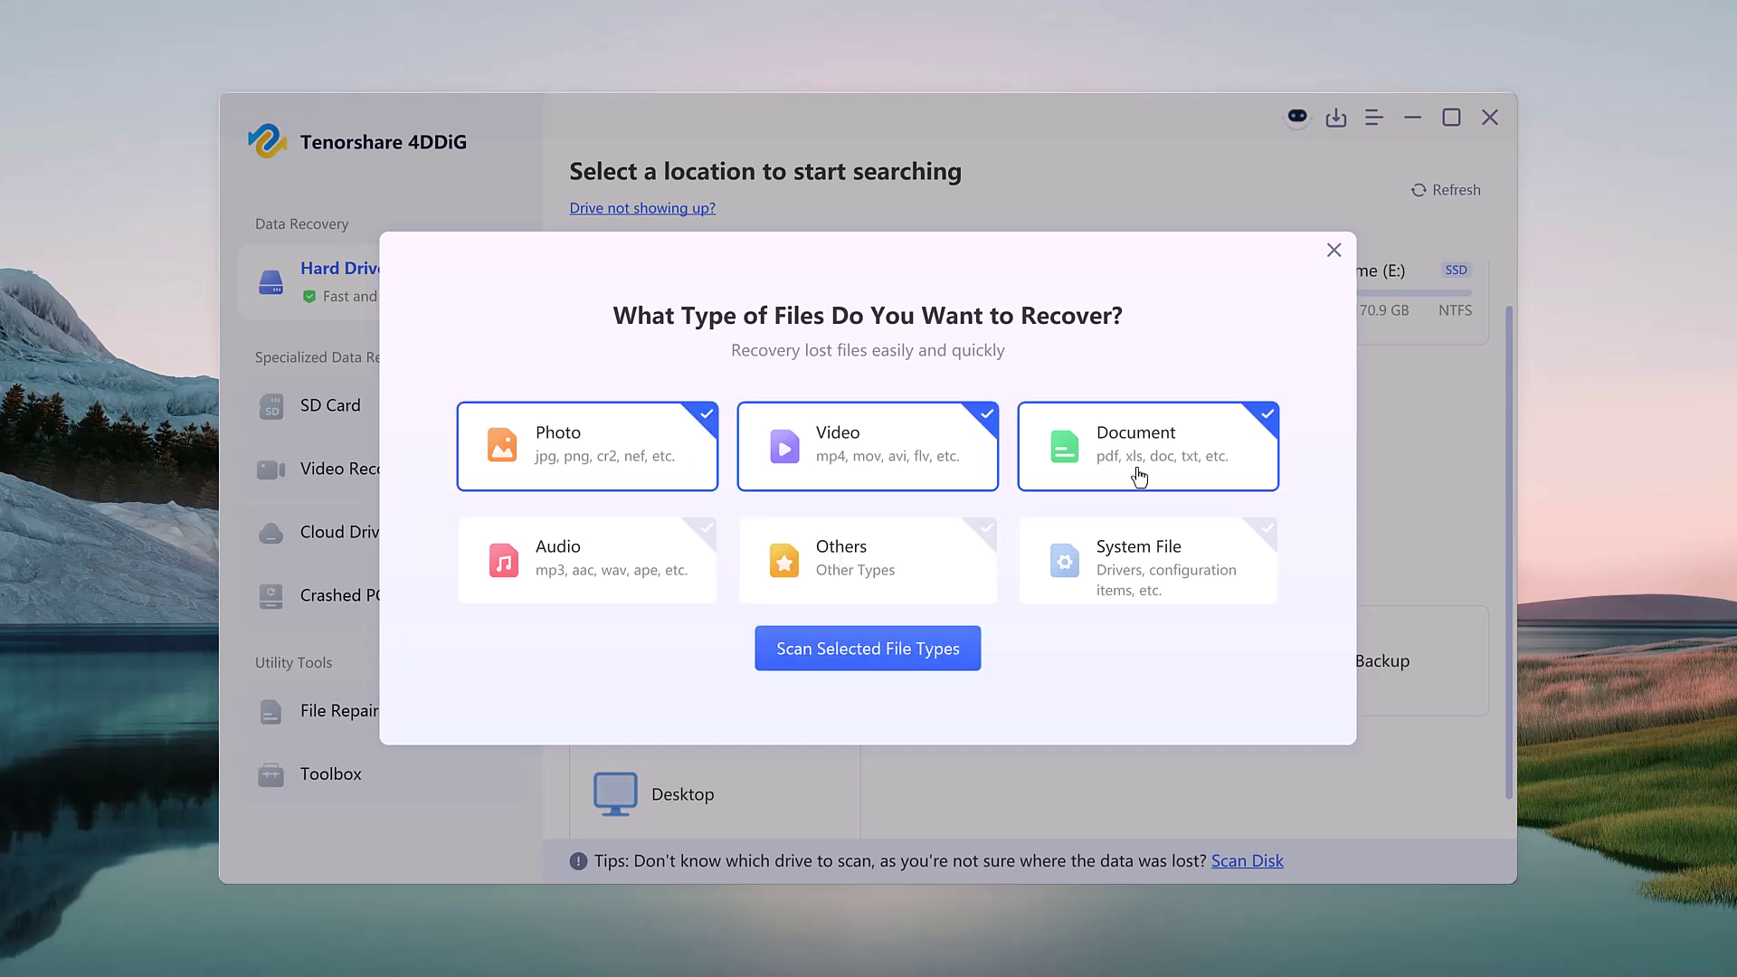
click(865, 648)
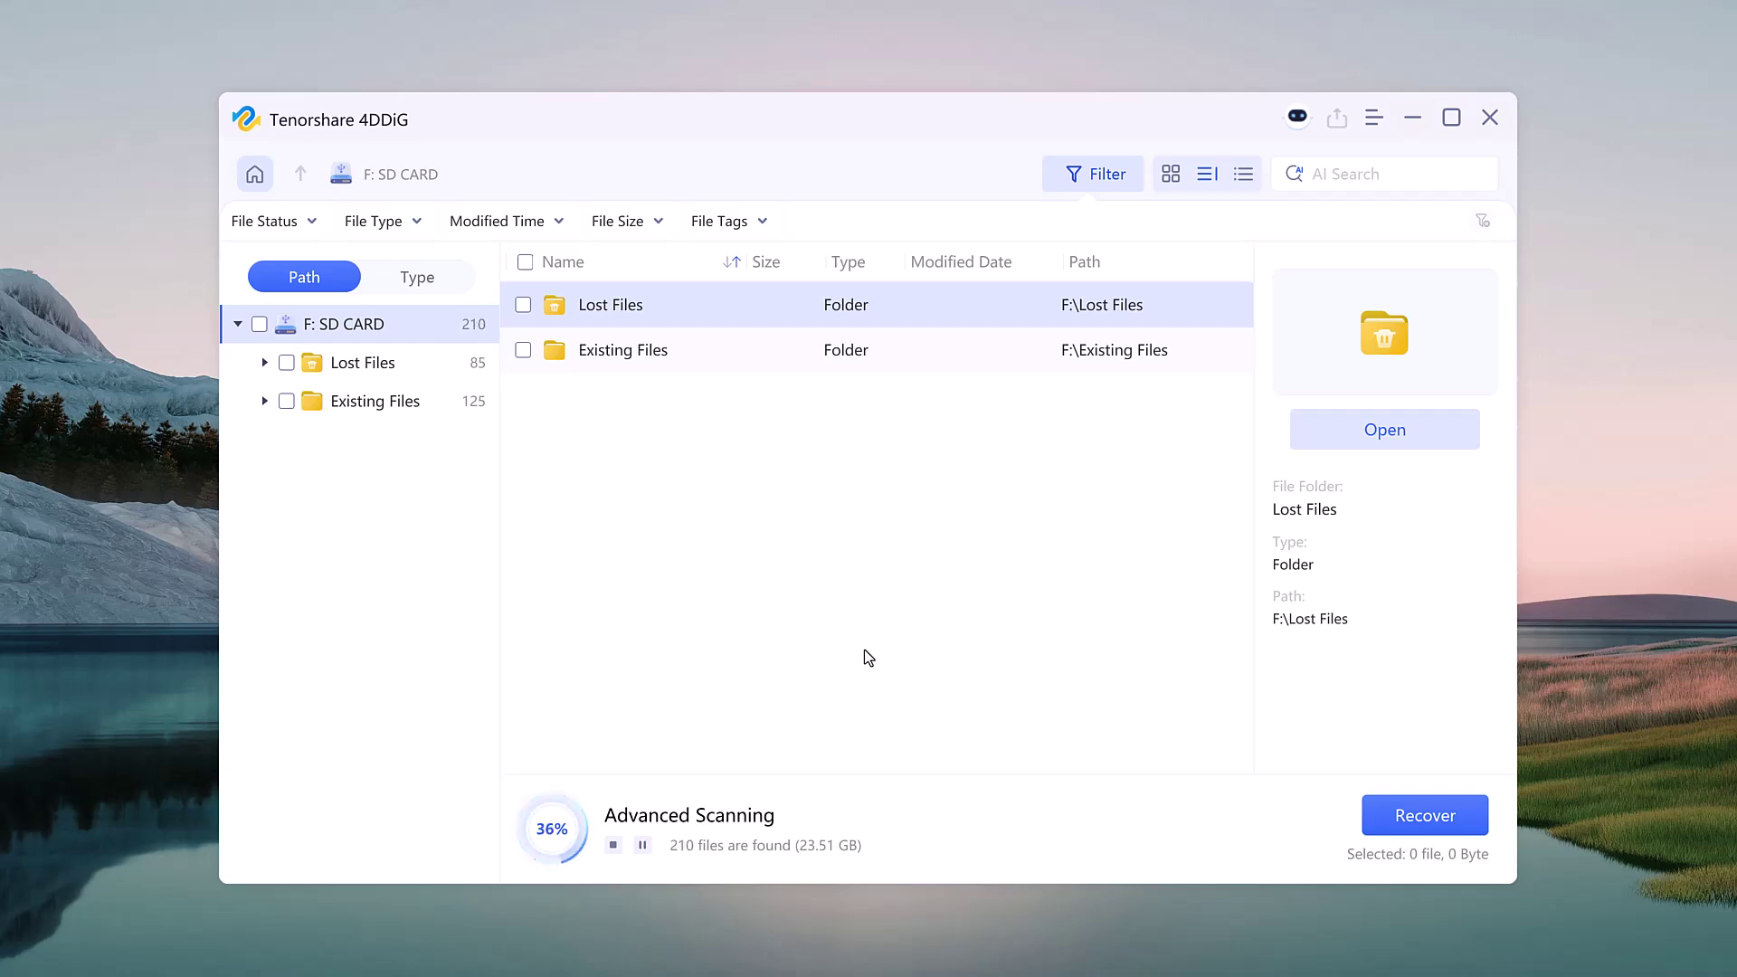
Stop the SD CARD (F:) scan at 210 files found and dismiss the Scan Stopped notice.
click(614, 845)
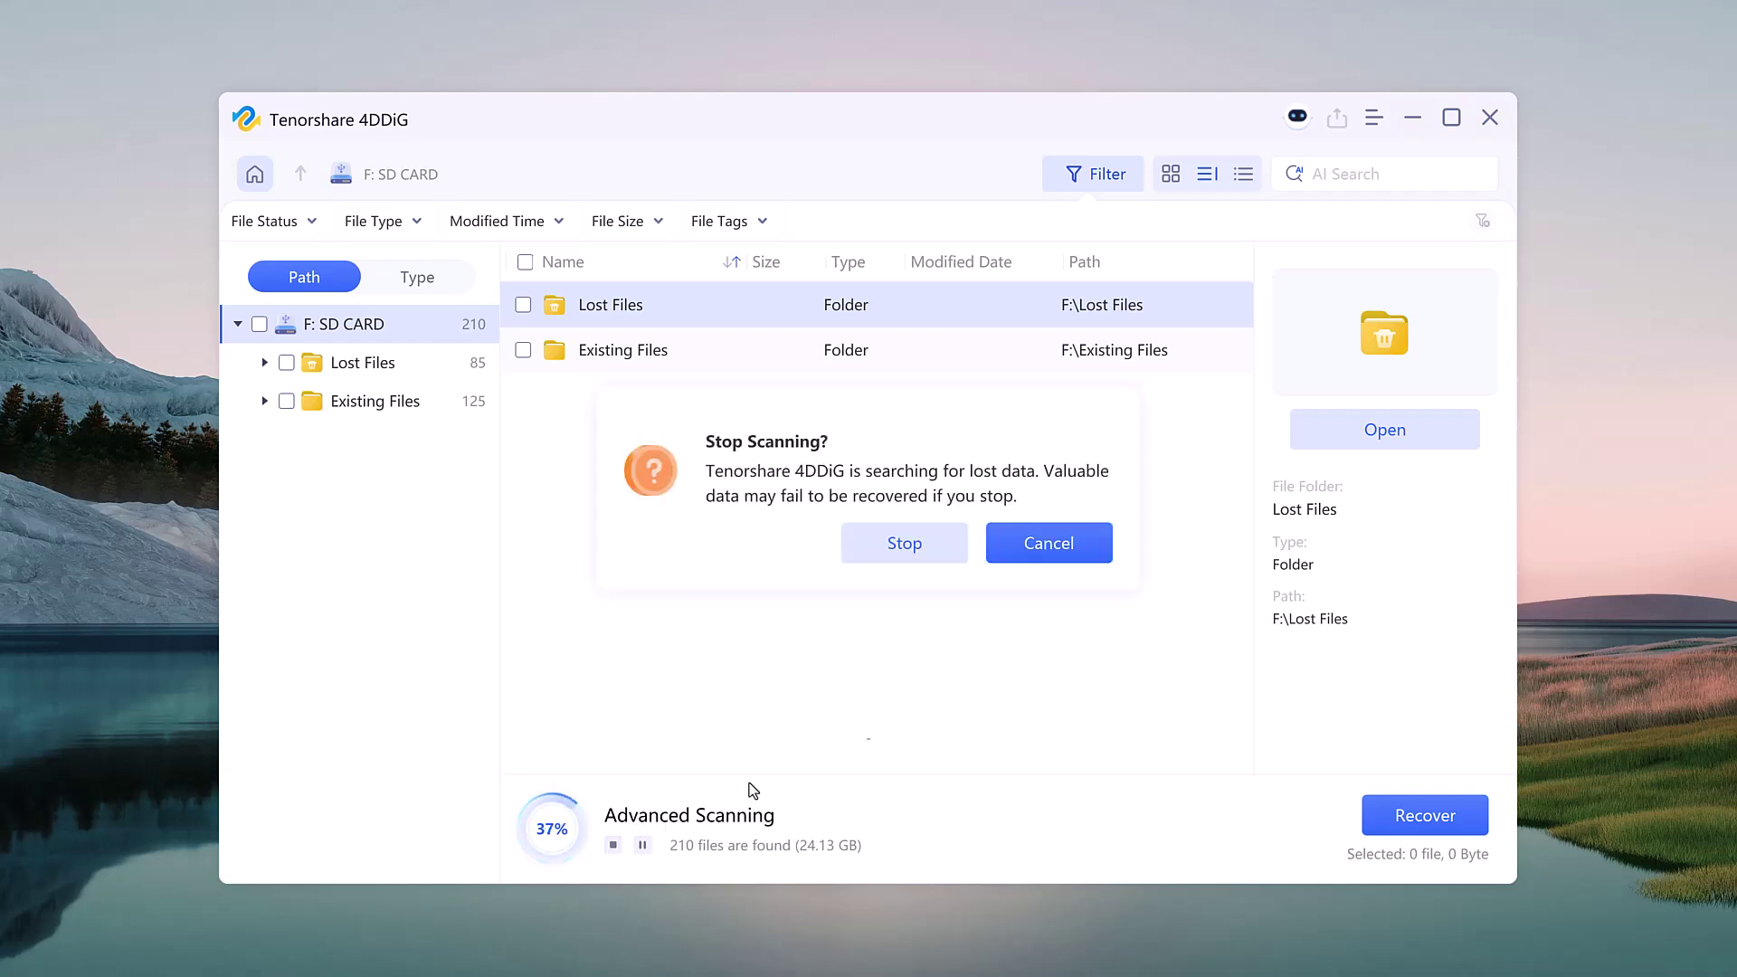
click(916, 543)
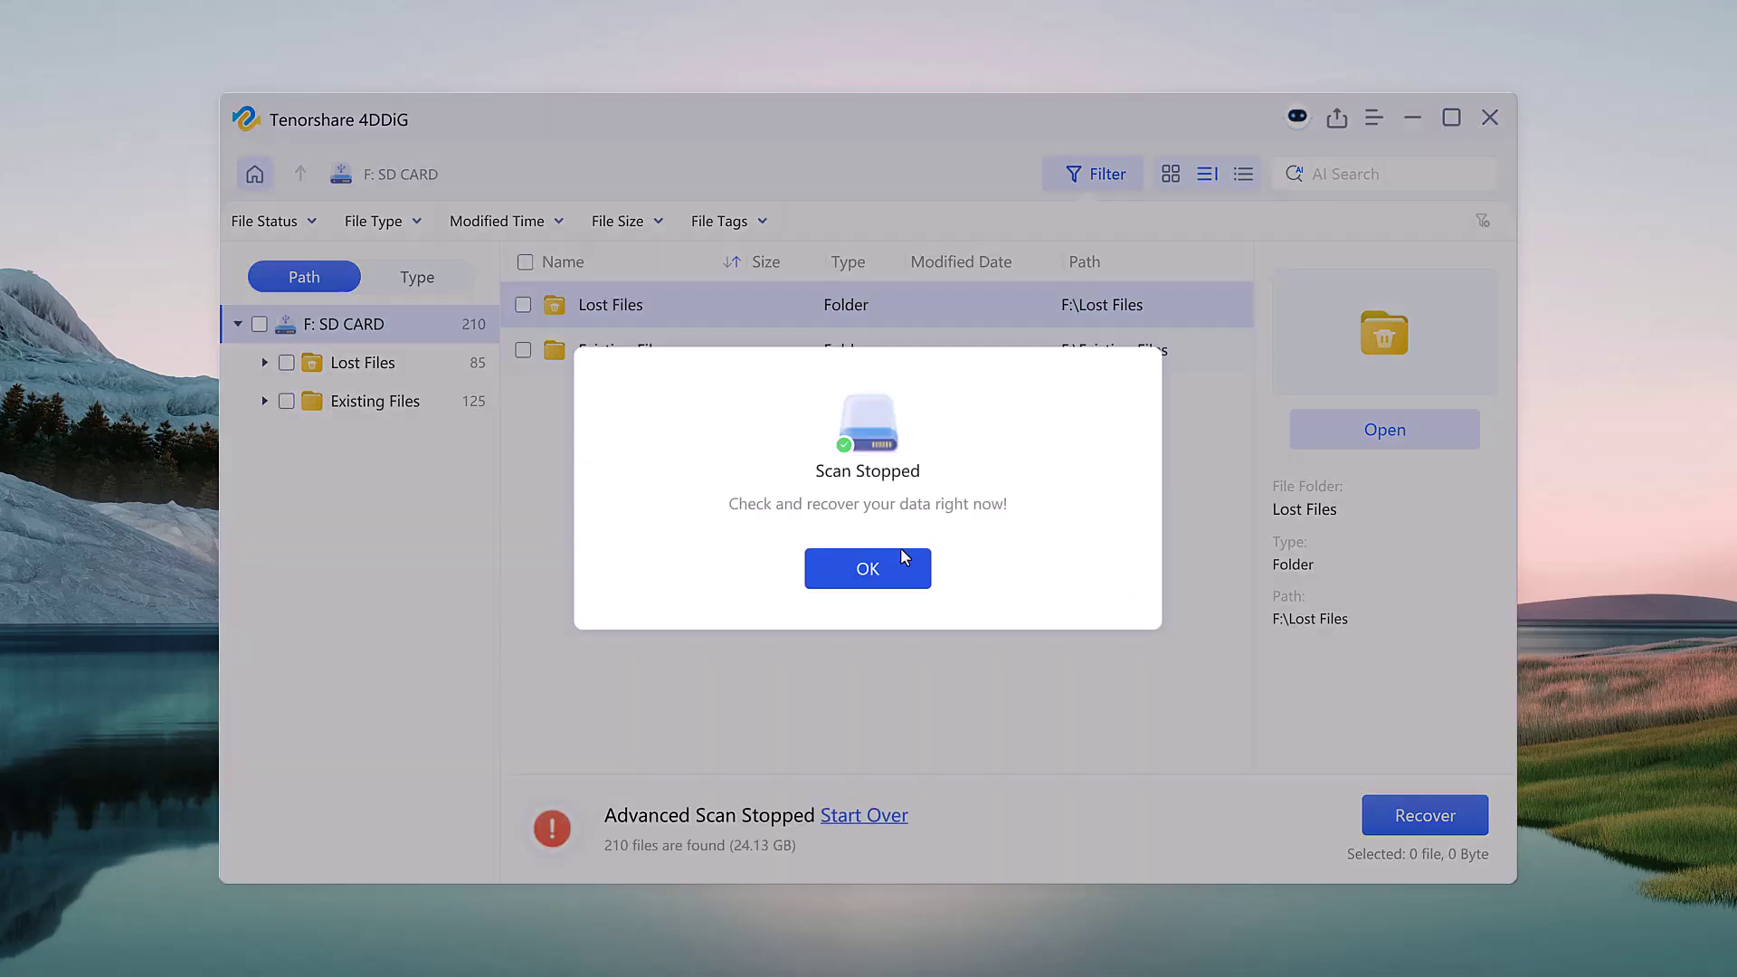
click(902, 557)
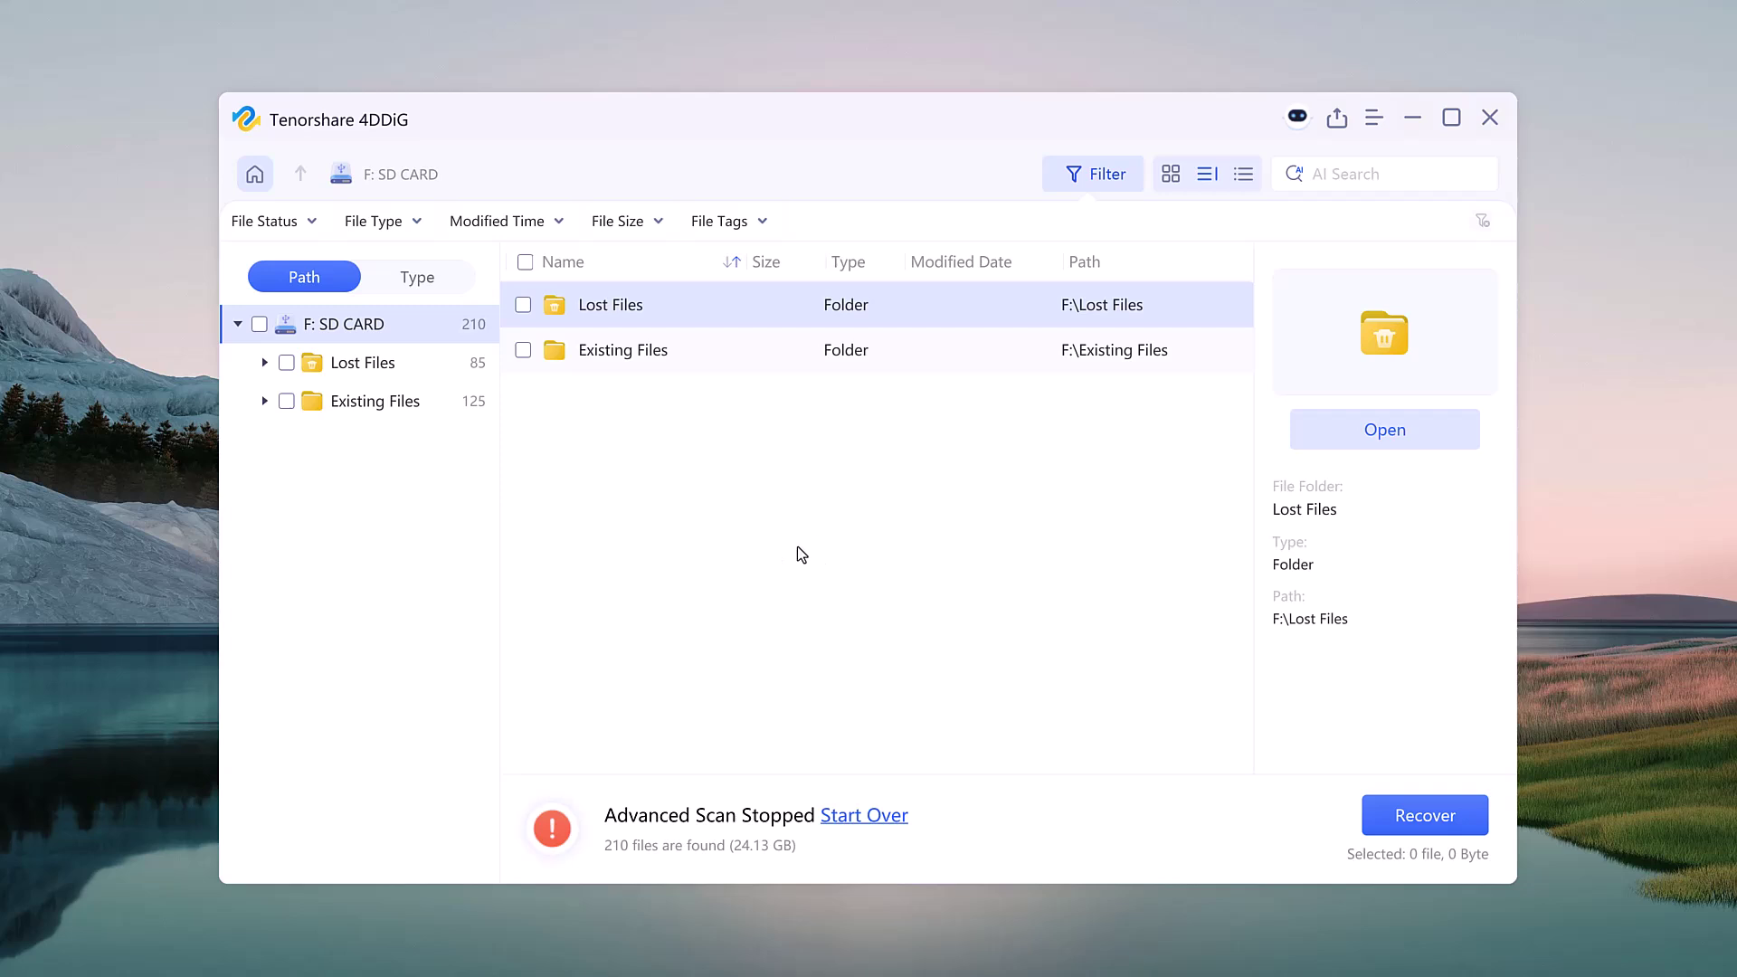
Group results by type and mark four jpg photos, including JPG_19595264.jpg, for recovery.
click(415, 281)
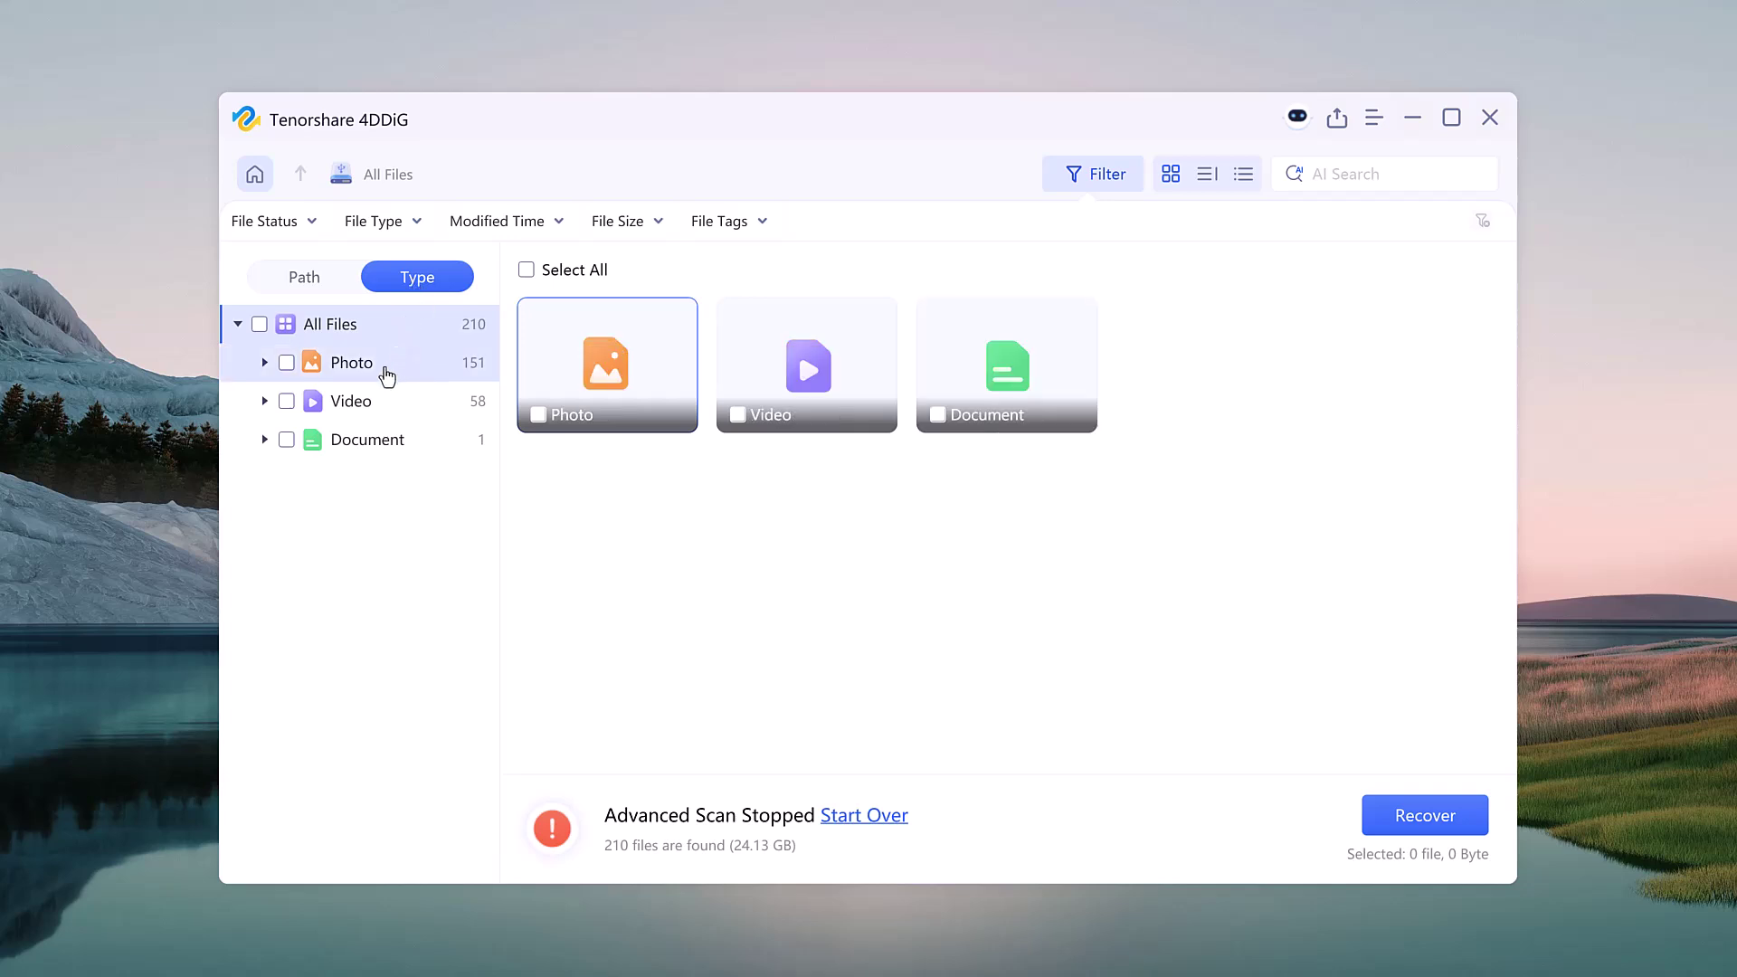
double_click(551, 382)
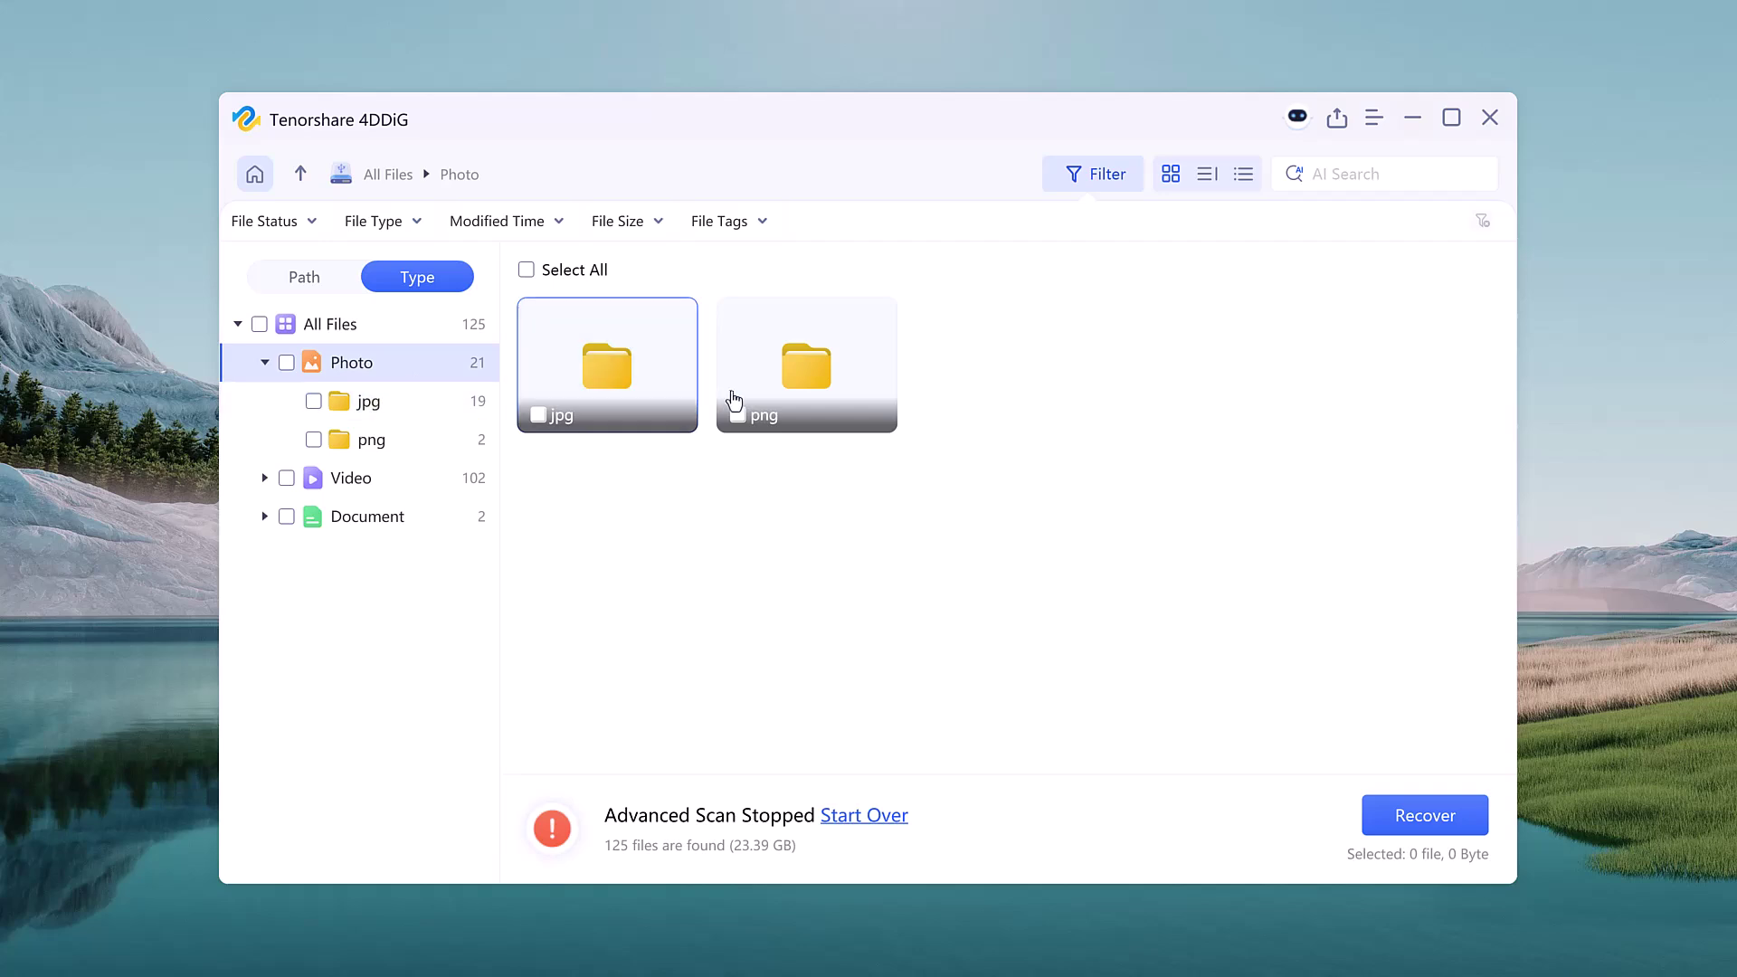
double_click(614, 399)
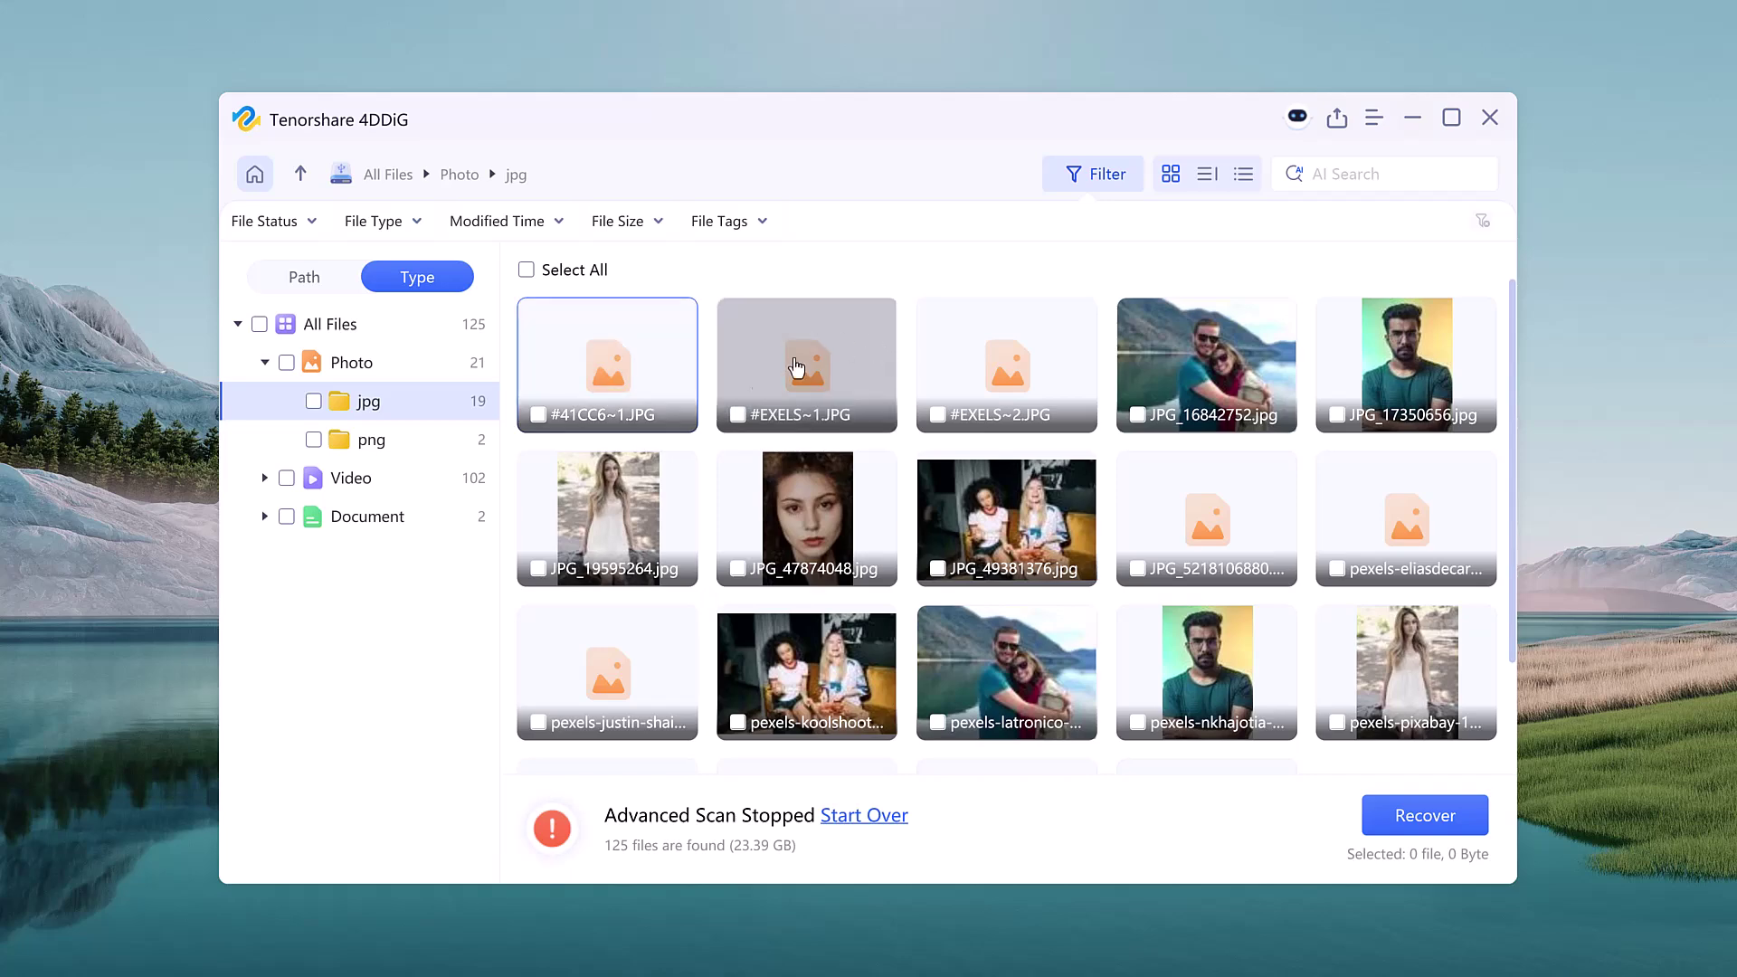
click(538, 568)
click(738, 568)
click(938, 568)
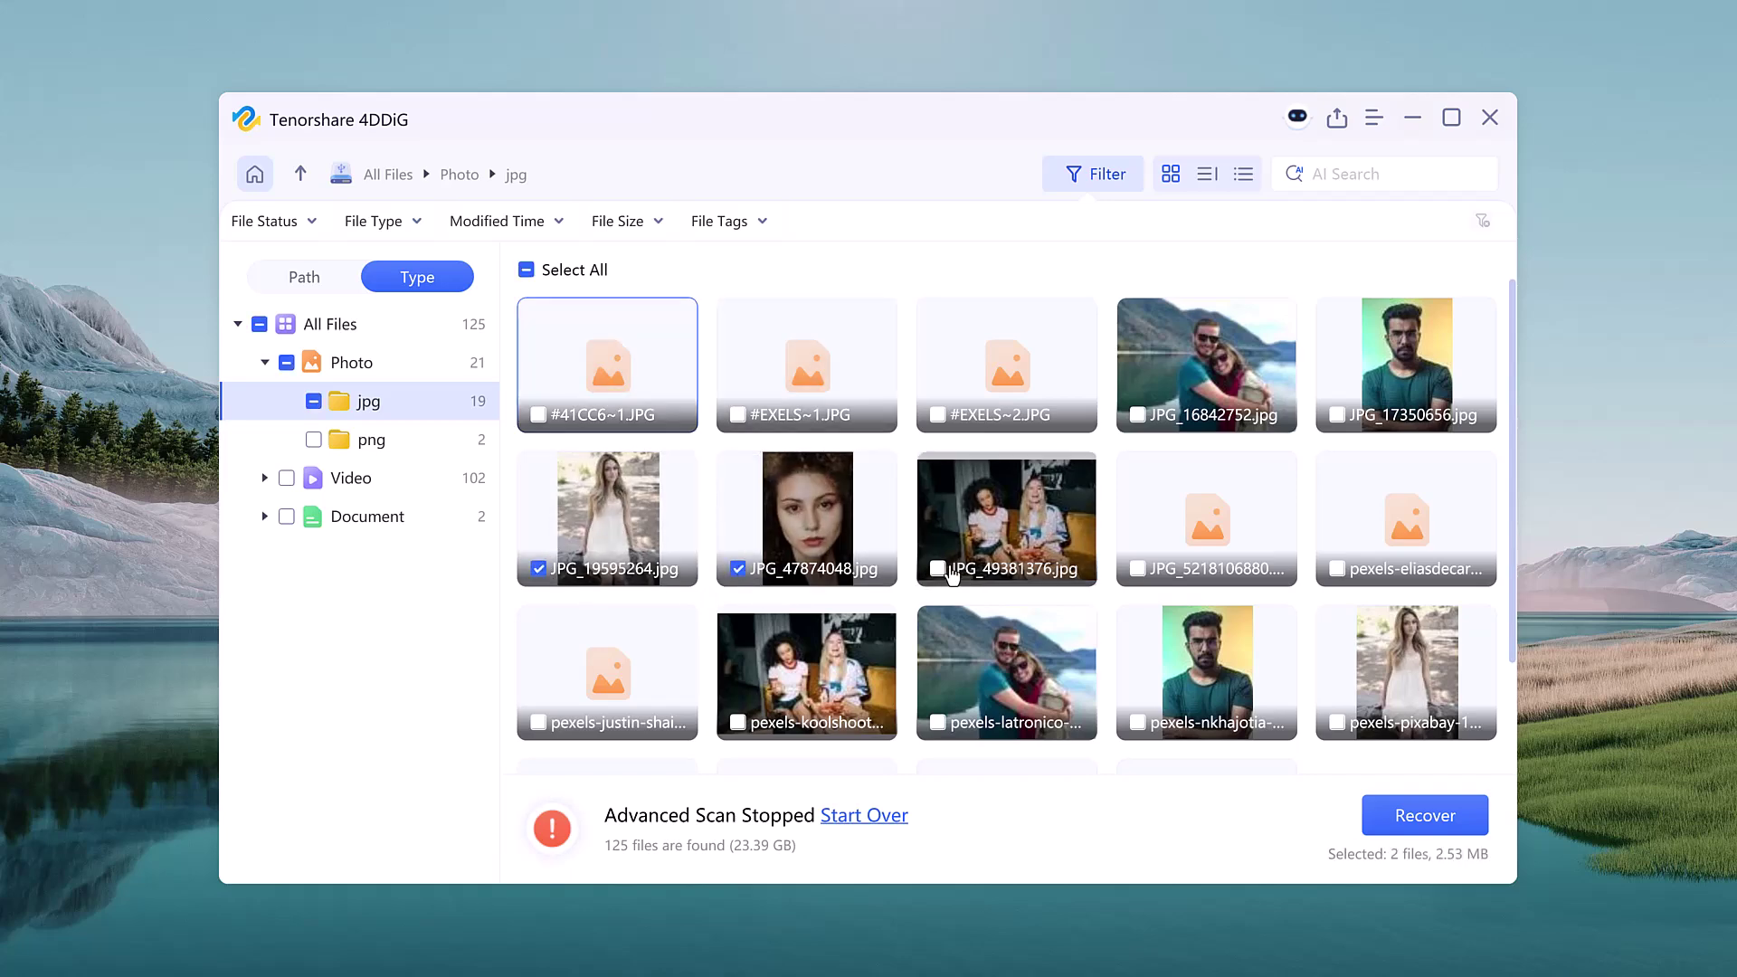
click(938, 722)
scroll(1234, 566, down, 2)
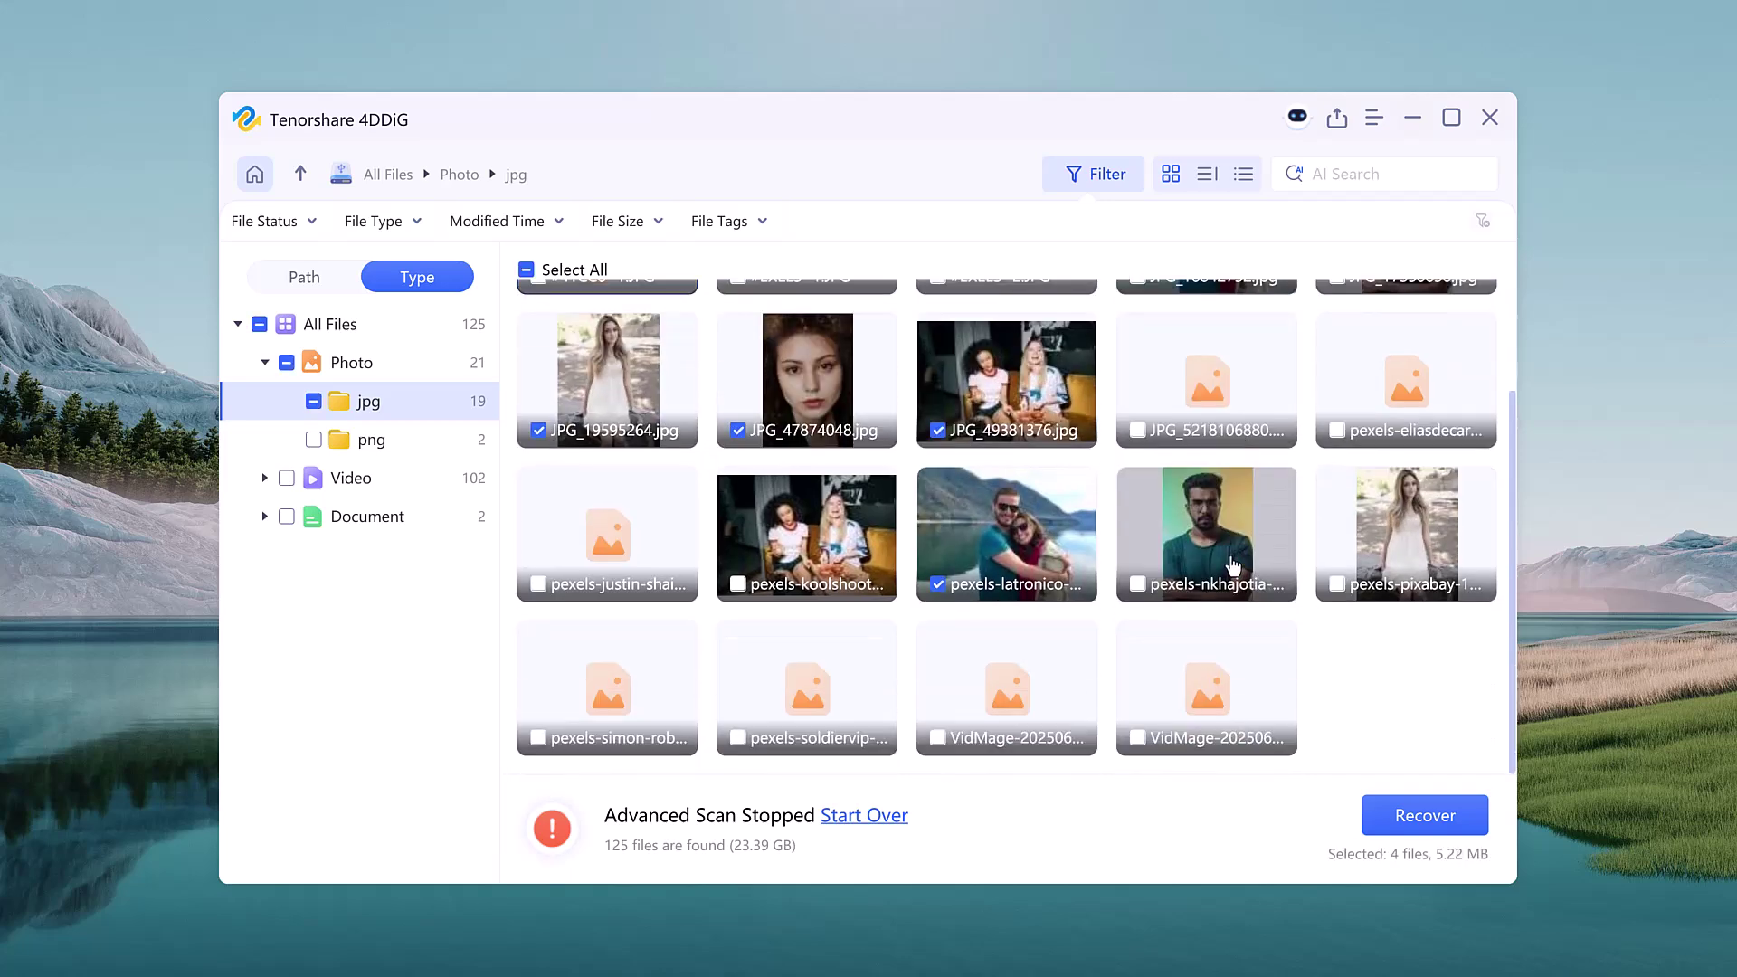
Mark newImage1 (4).png for recovery and open the mp4 video results.
click(412, 438)
click(692, 416)
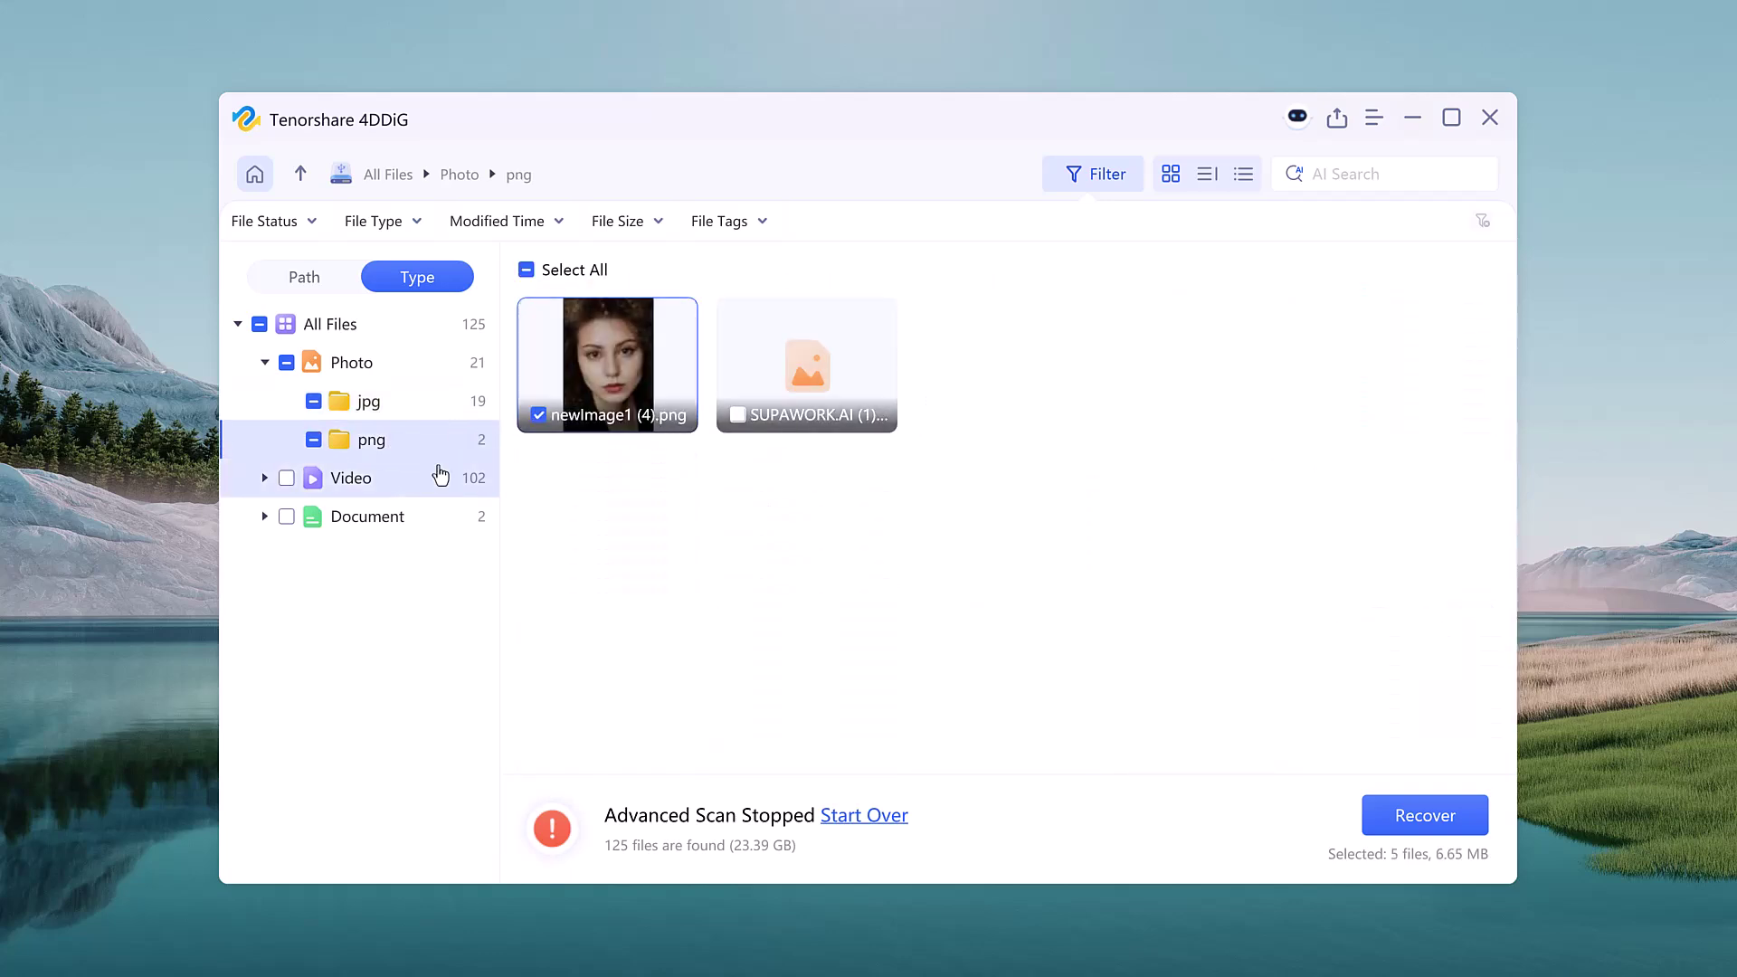
click(312, 478)
double_click(1204, 362)
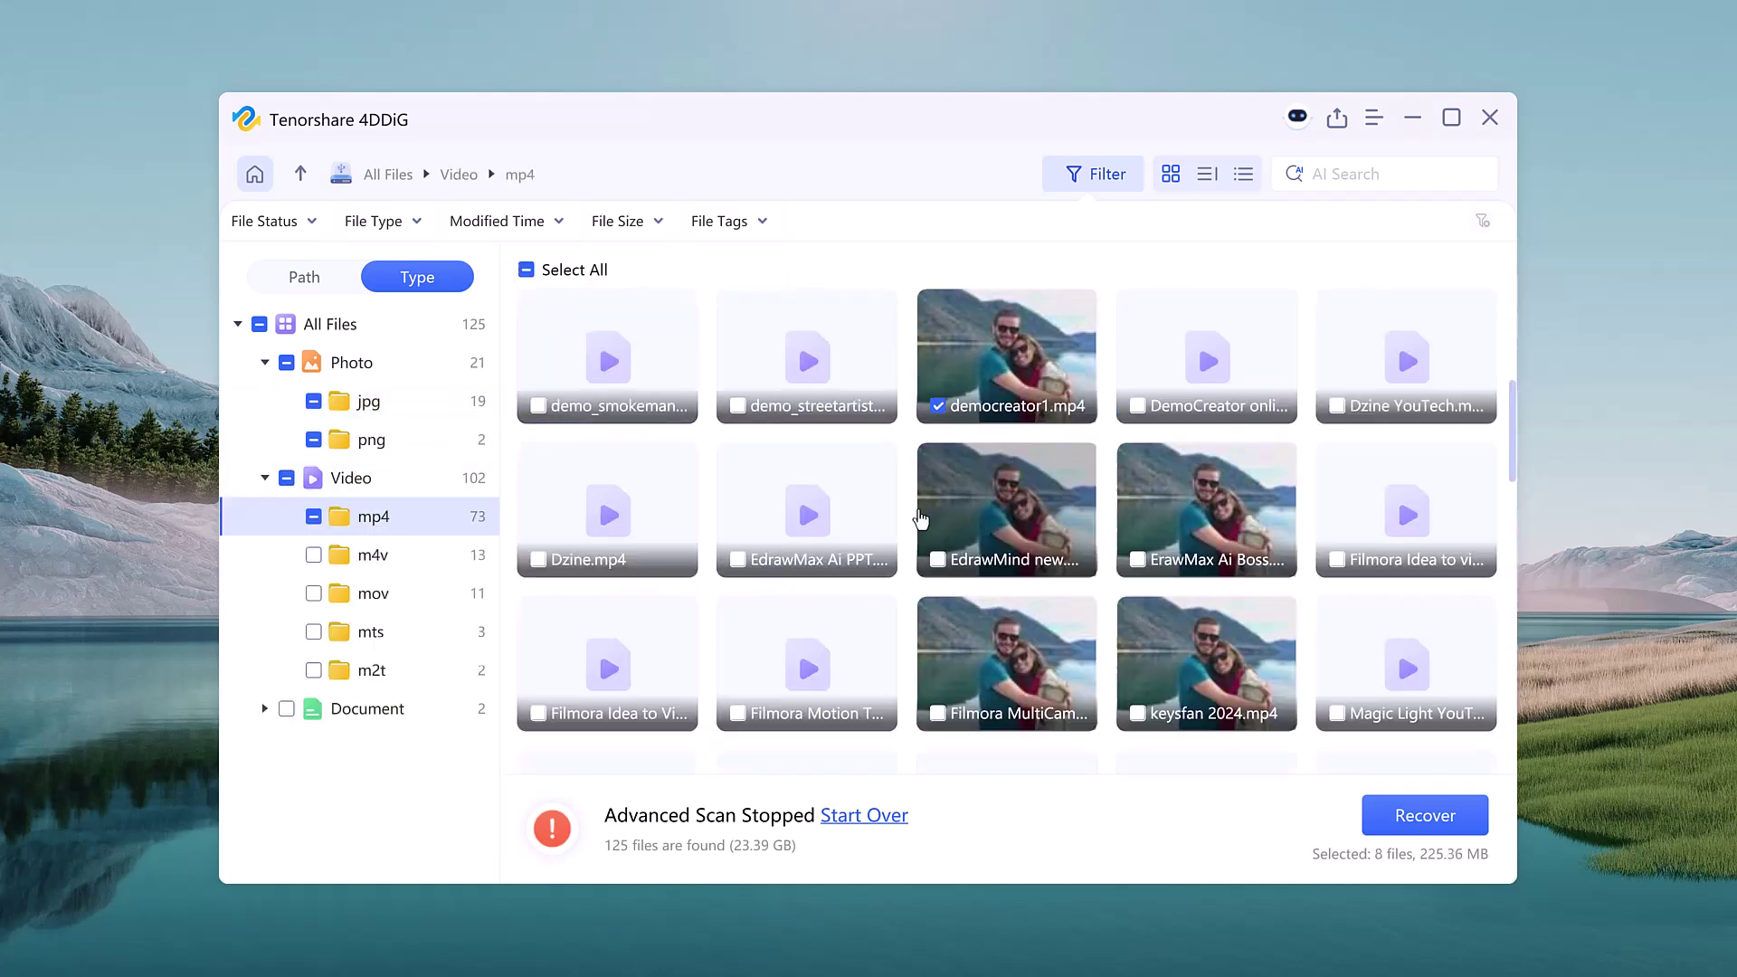
Browse the m4v and mov videos, then open the pdf documents containing Kim.pdf.
click(371, 554)
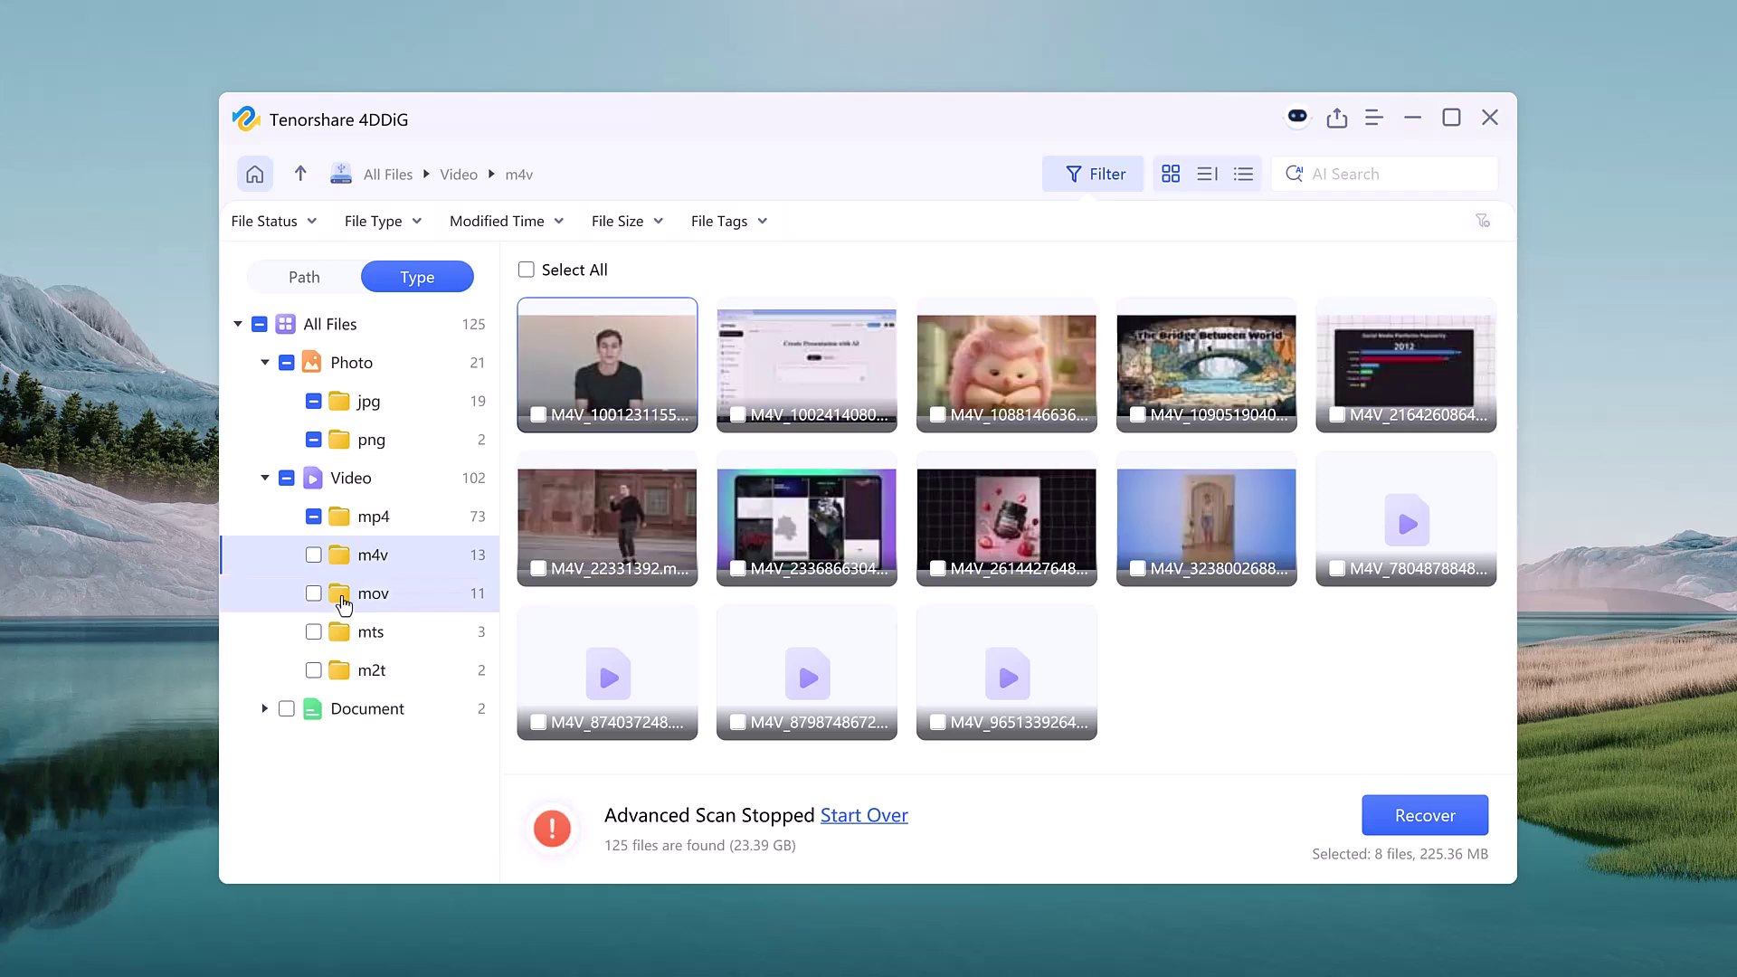
click(344, 601)
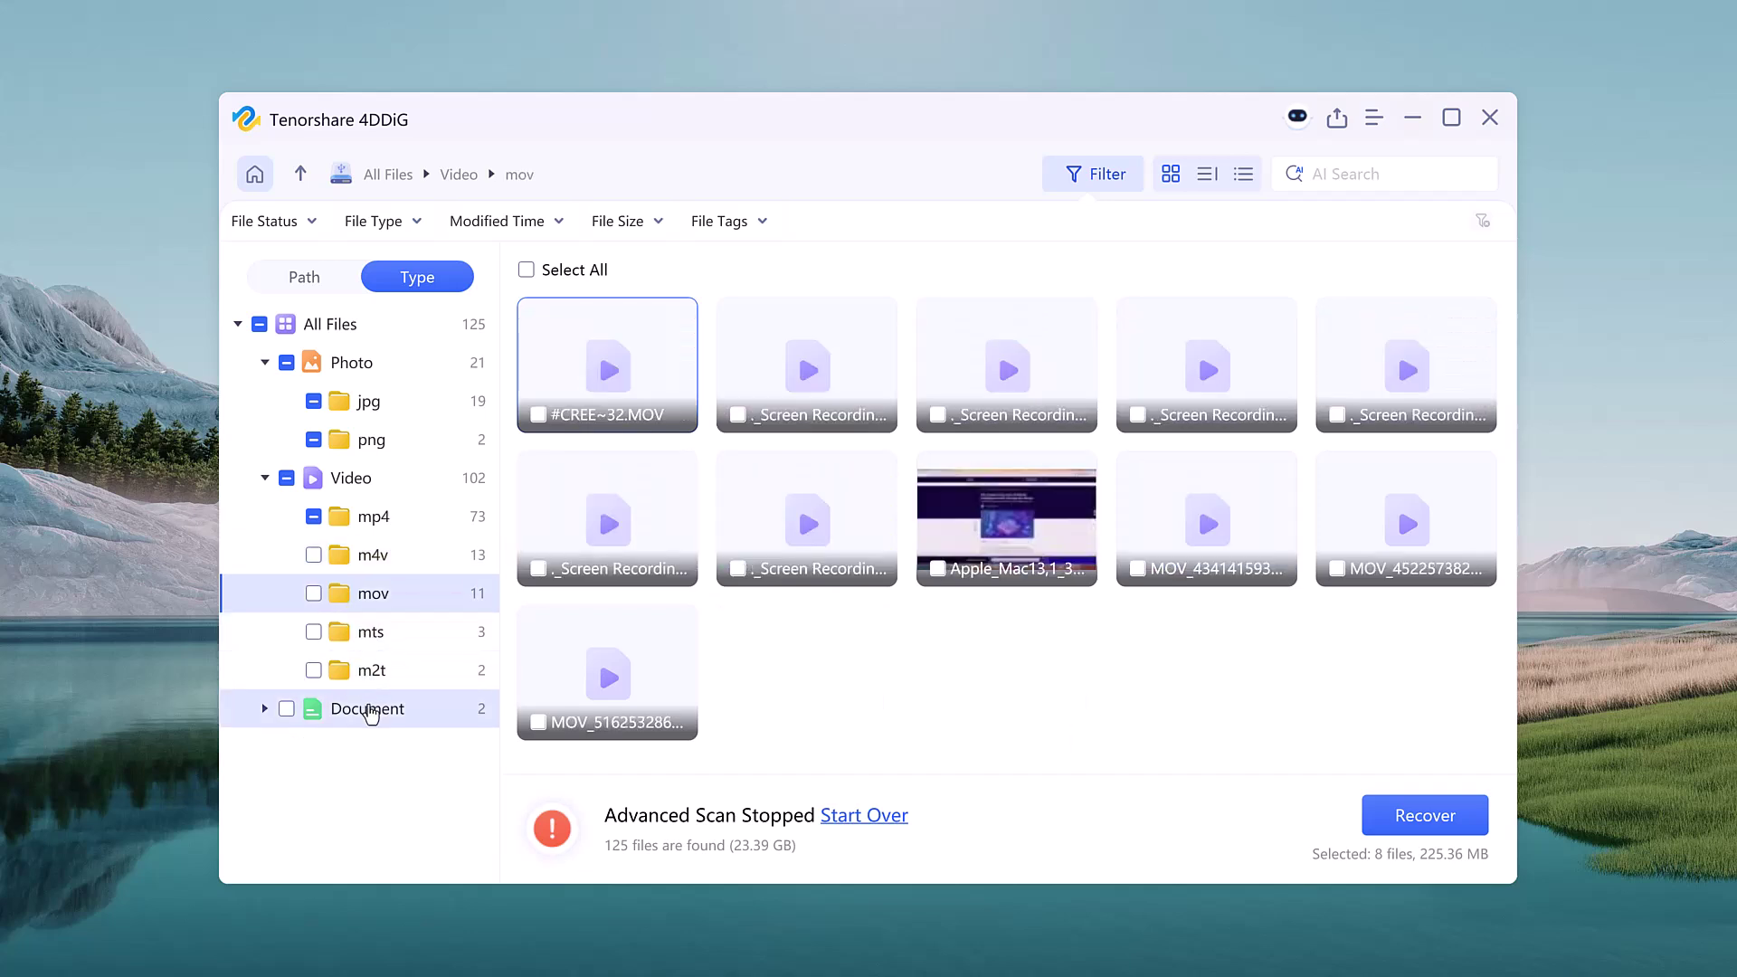
click(371, 710)
double_click(634, 358)
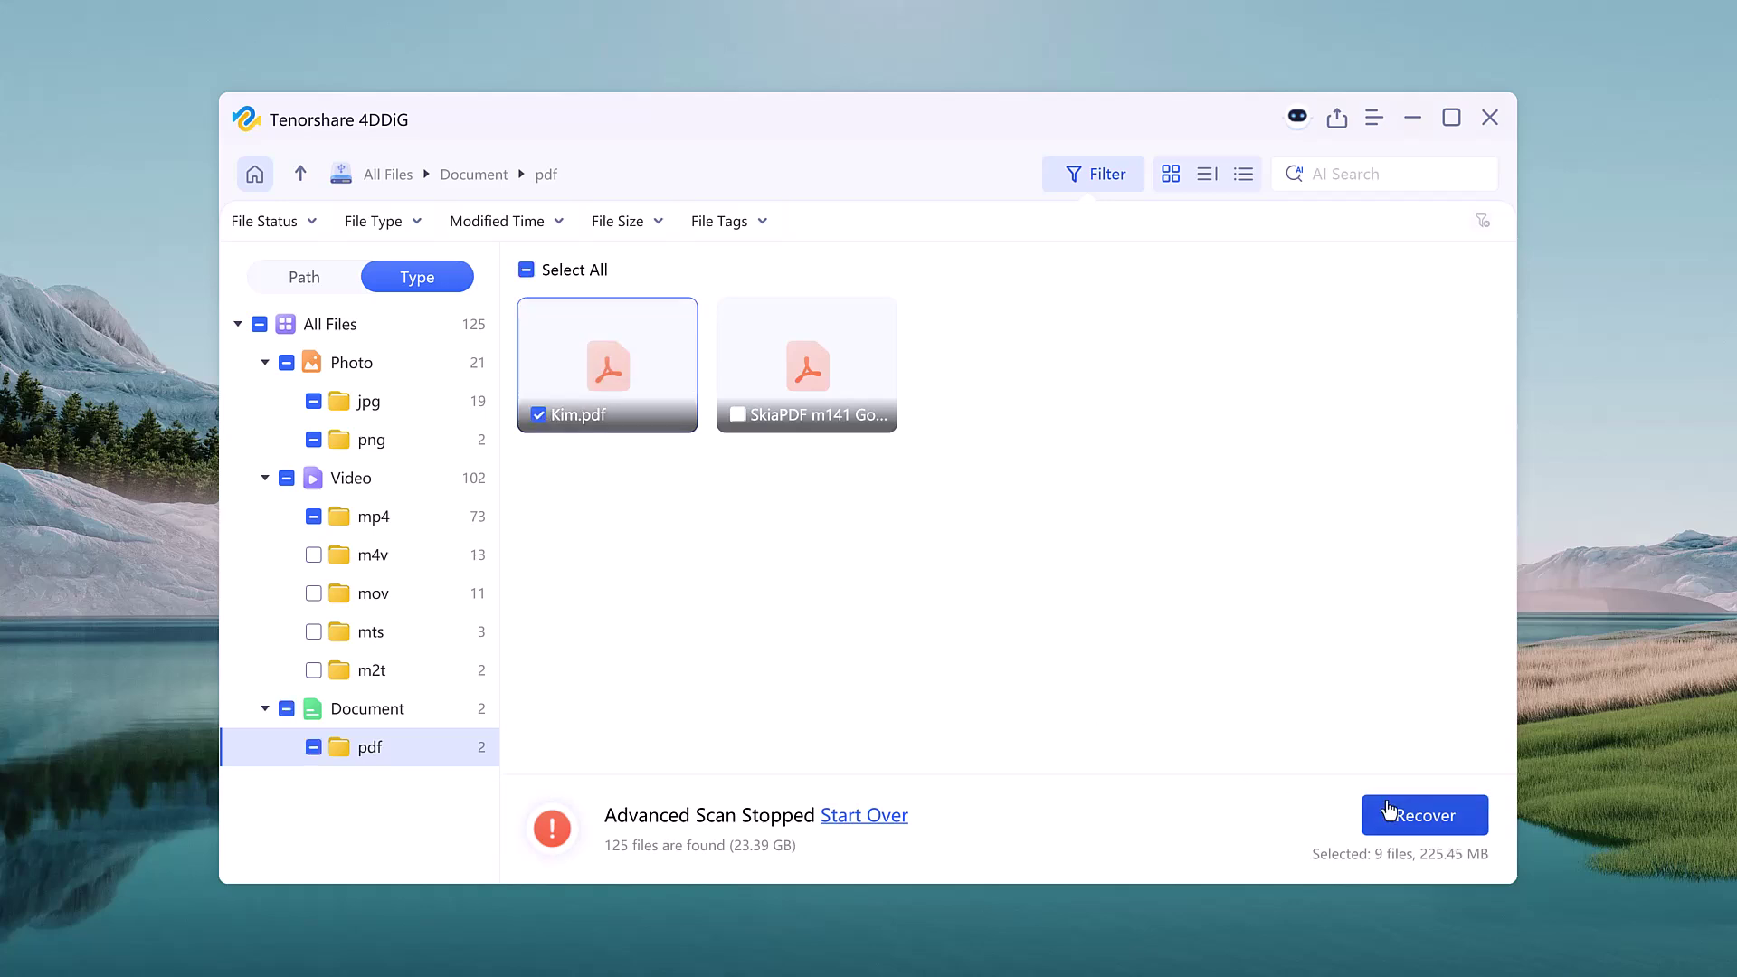
Recover the 9 selected files (225.45 MB) to New Volume (E:) using Recover Only.
click(1426, 812)
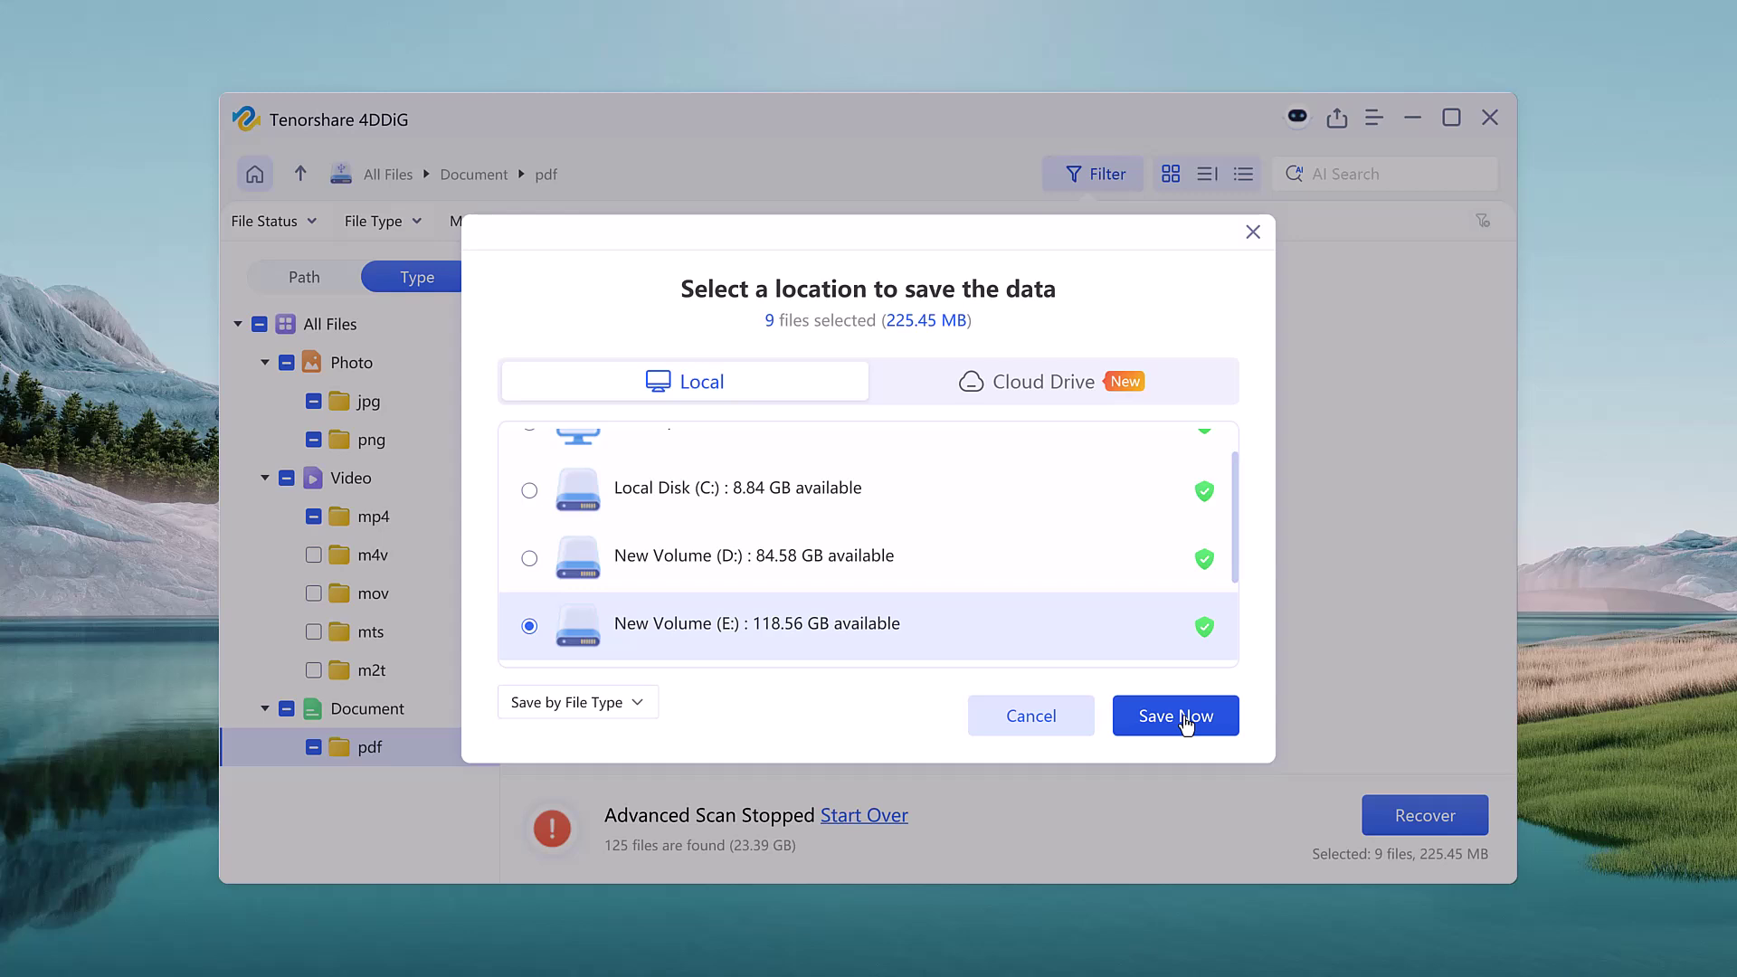
click(1186, 719)
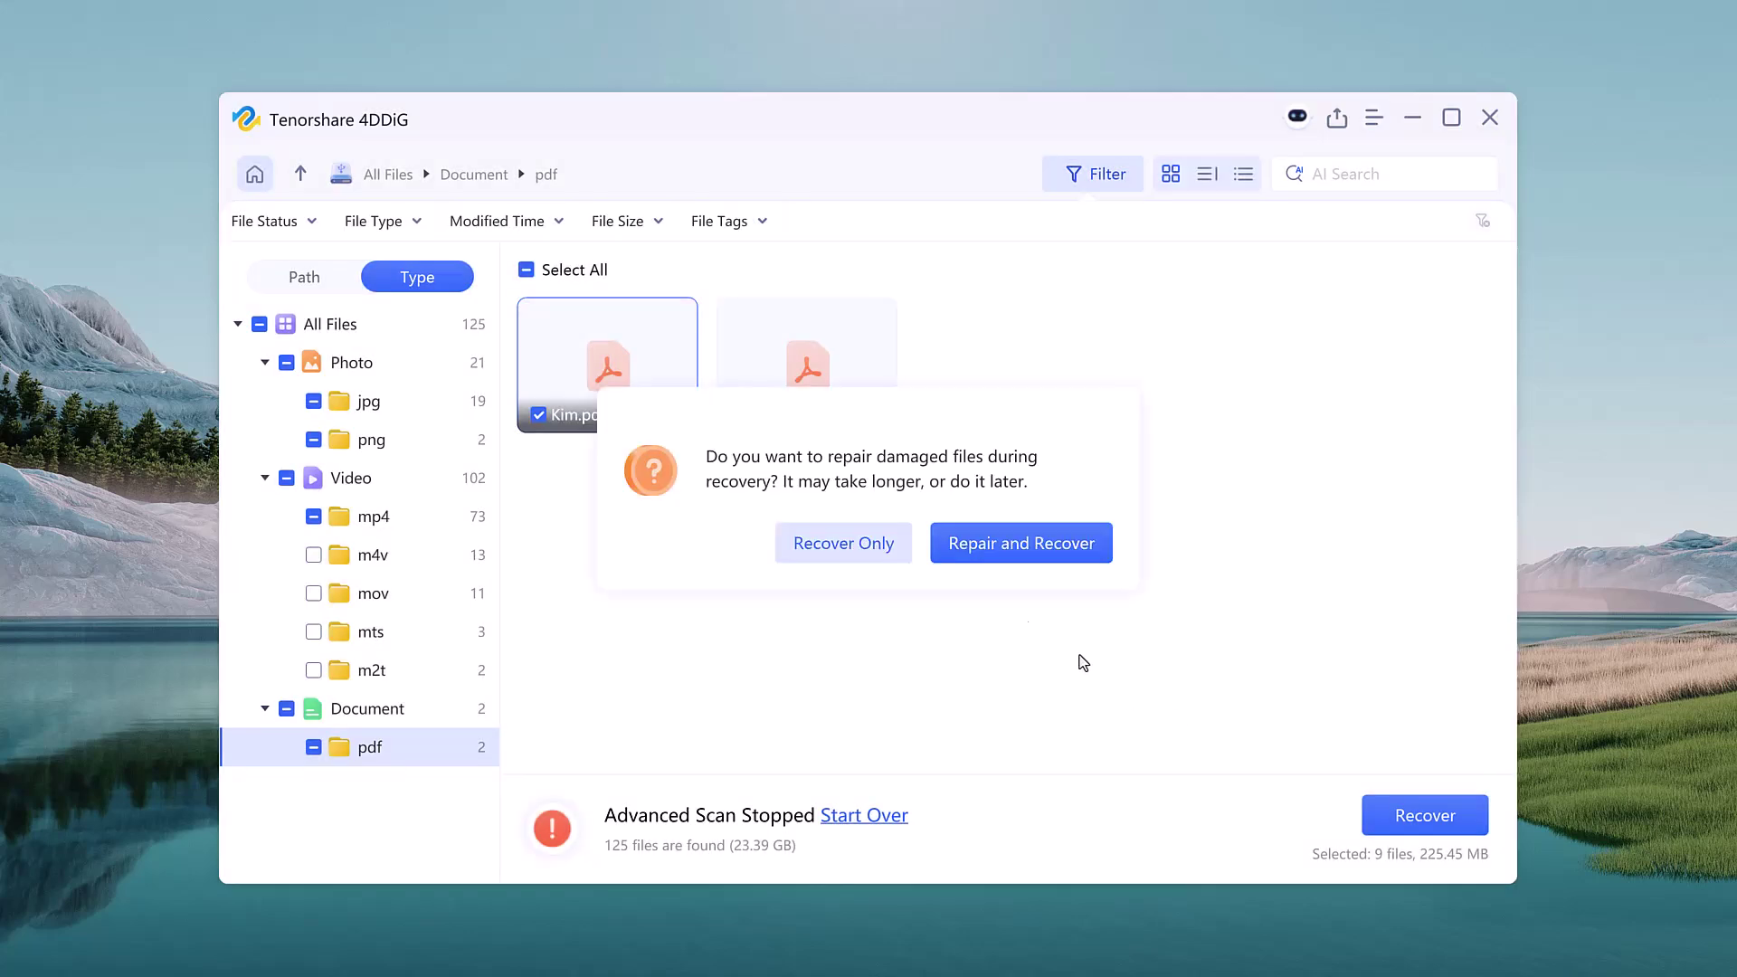
click(805, 543)
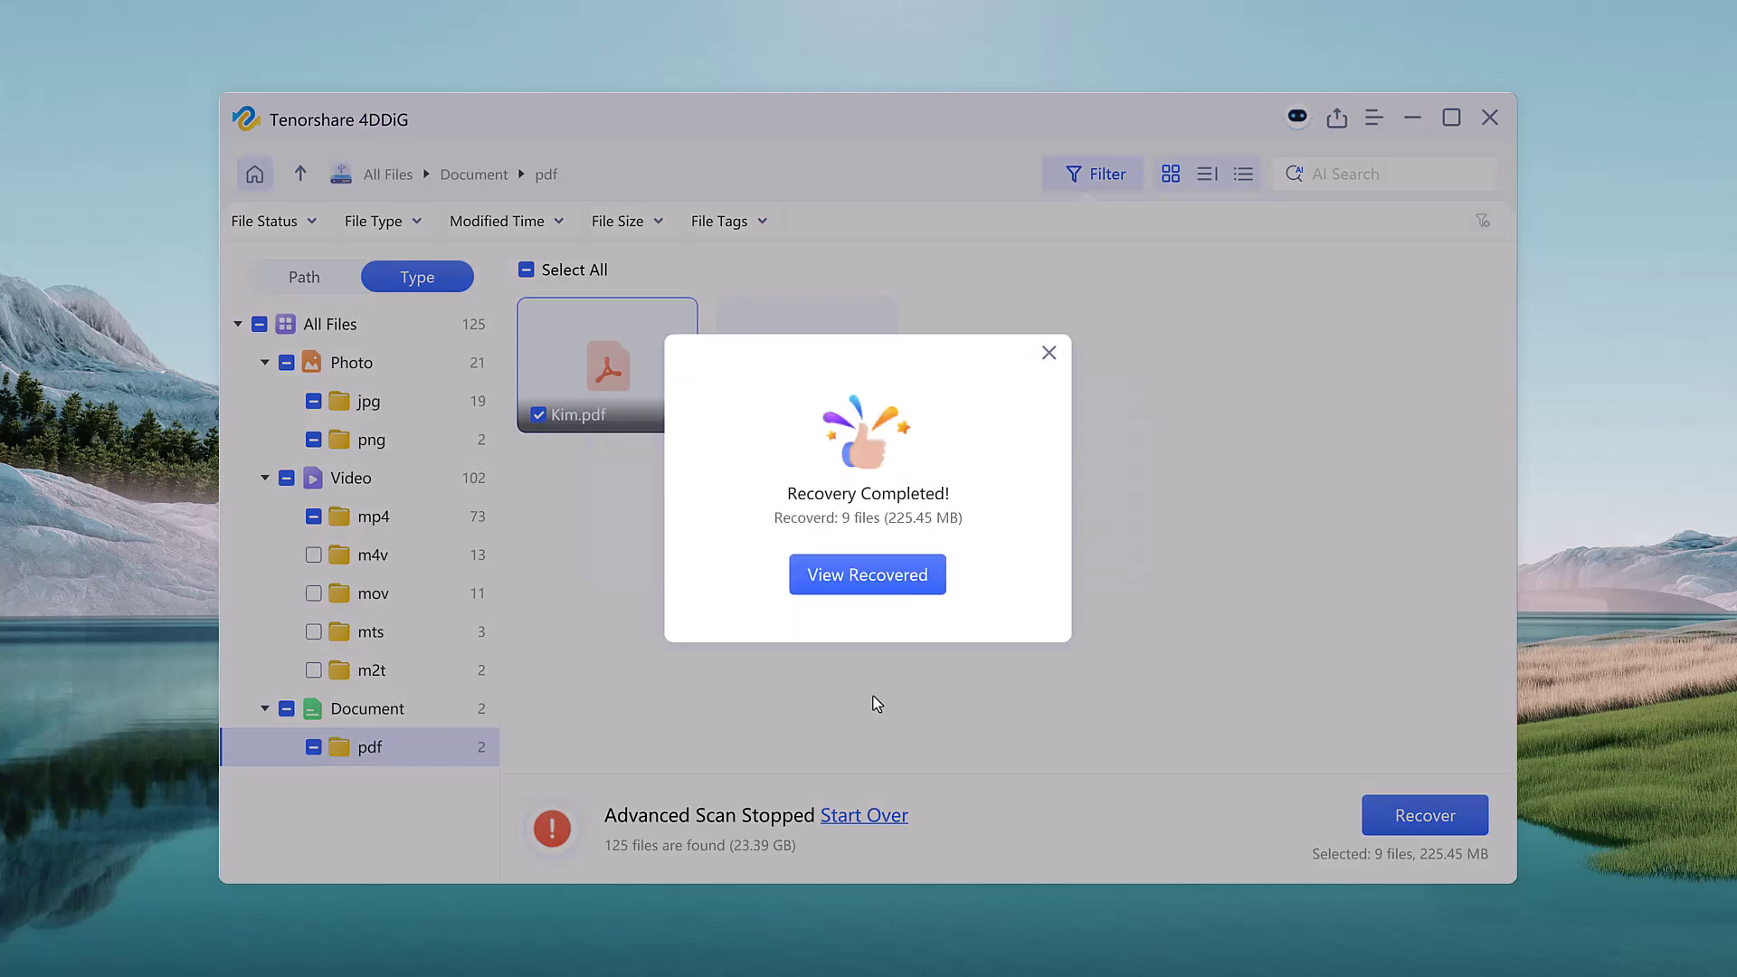
click(848, 582)
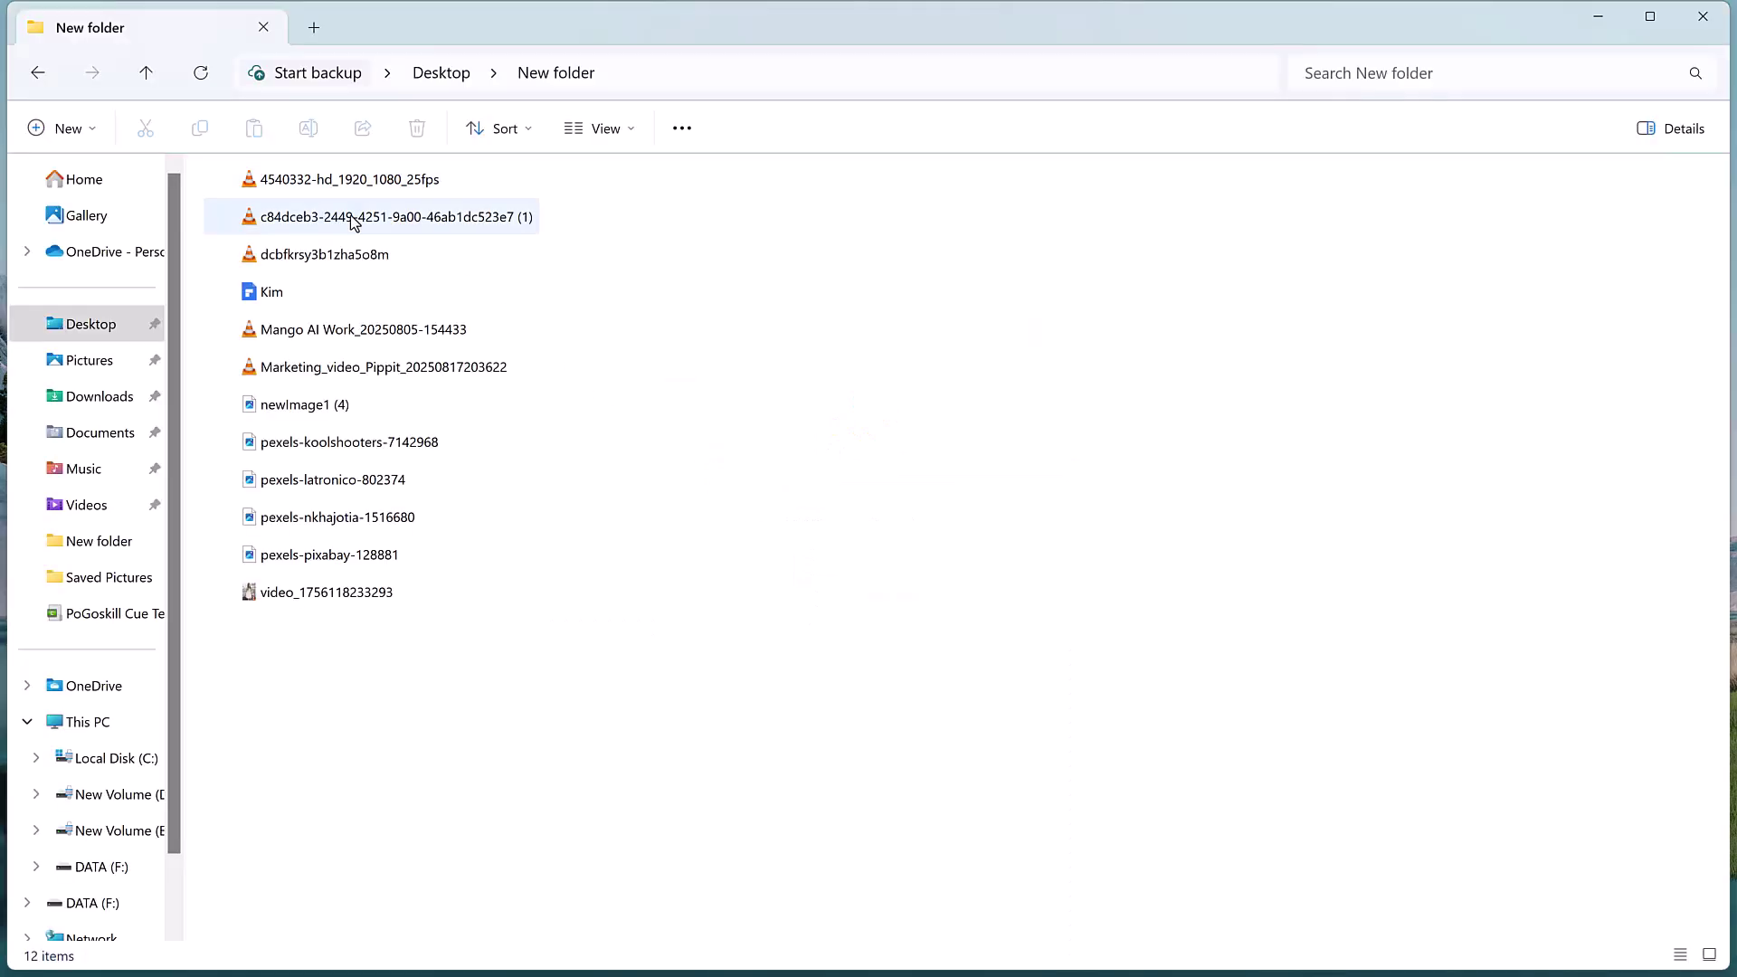
click(346, 475)
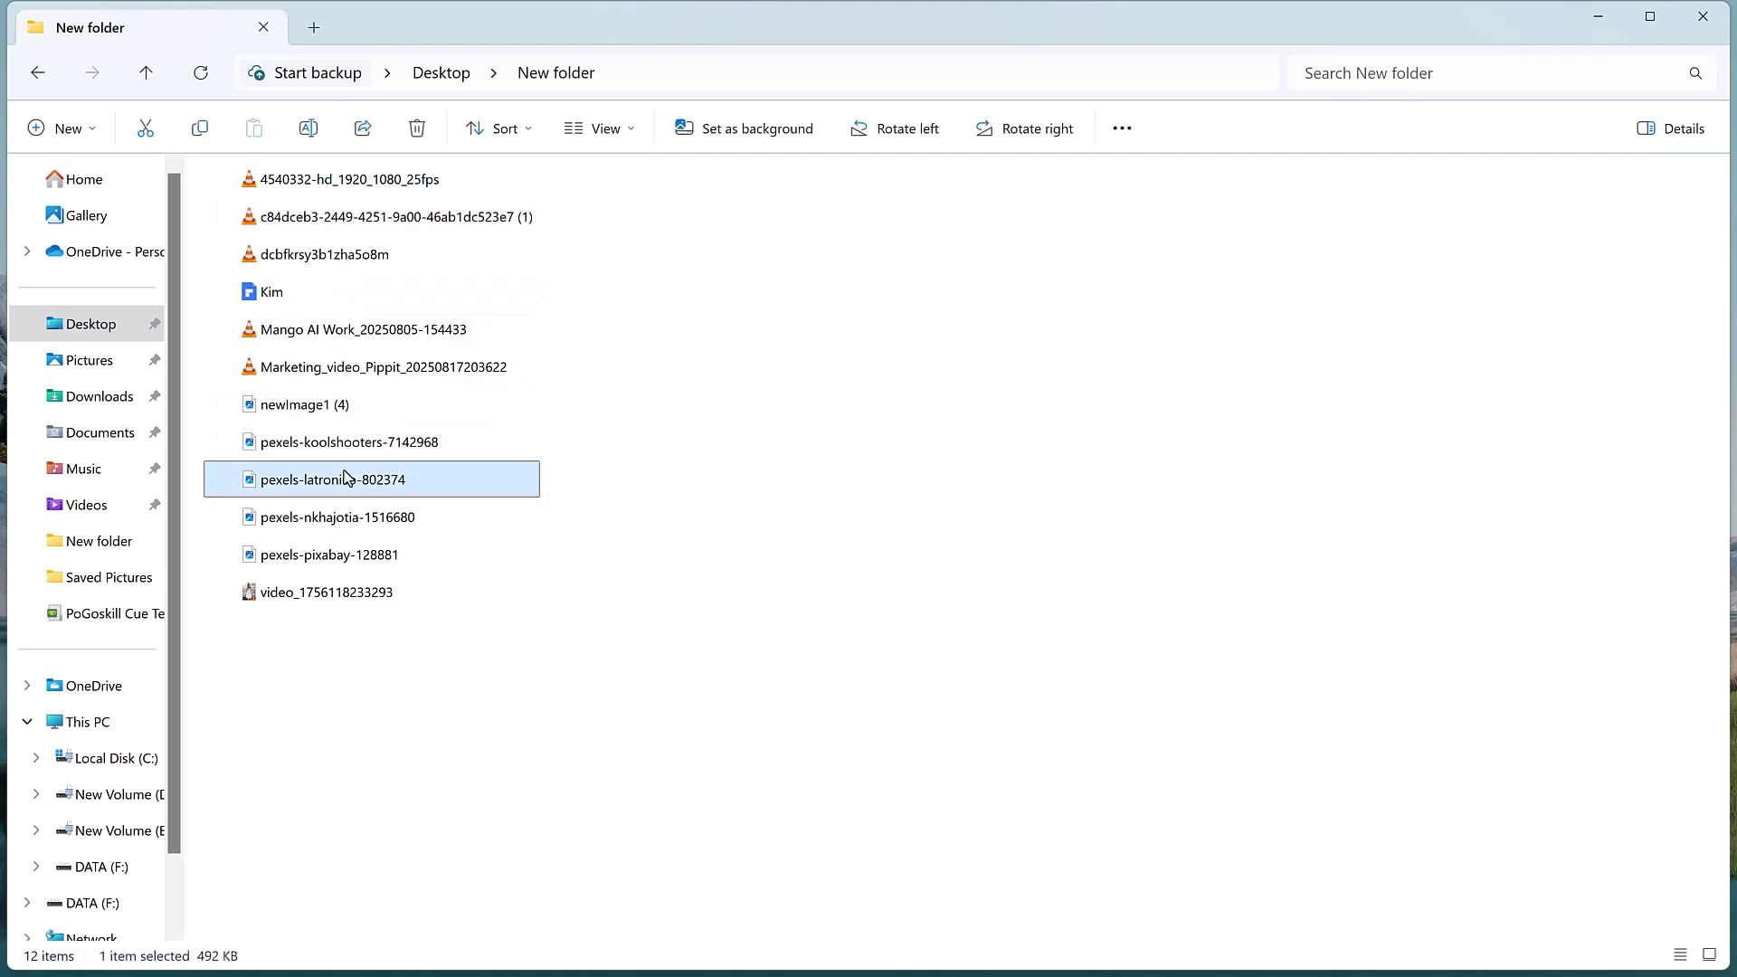
double_click(347, 477)
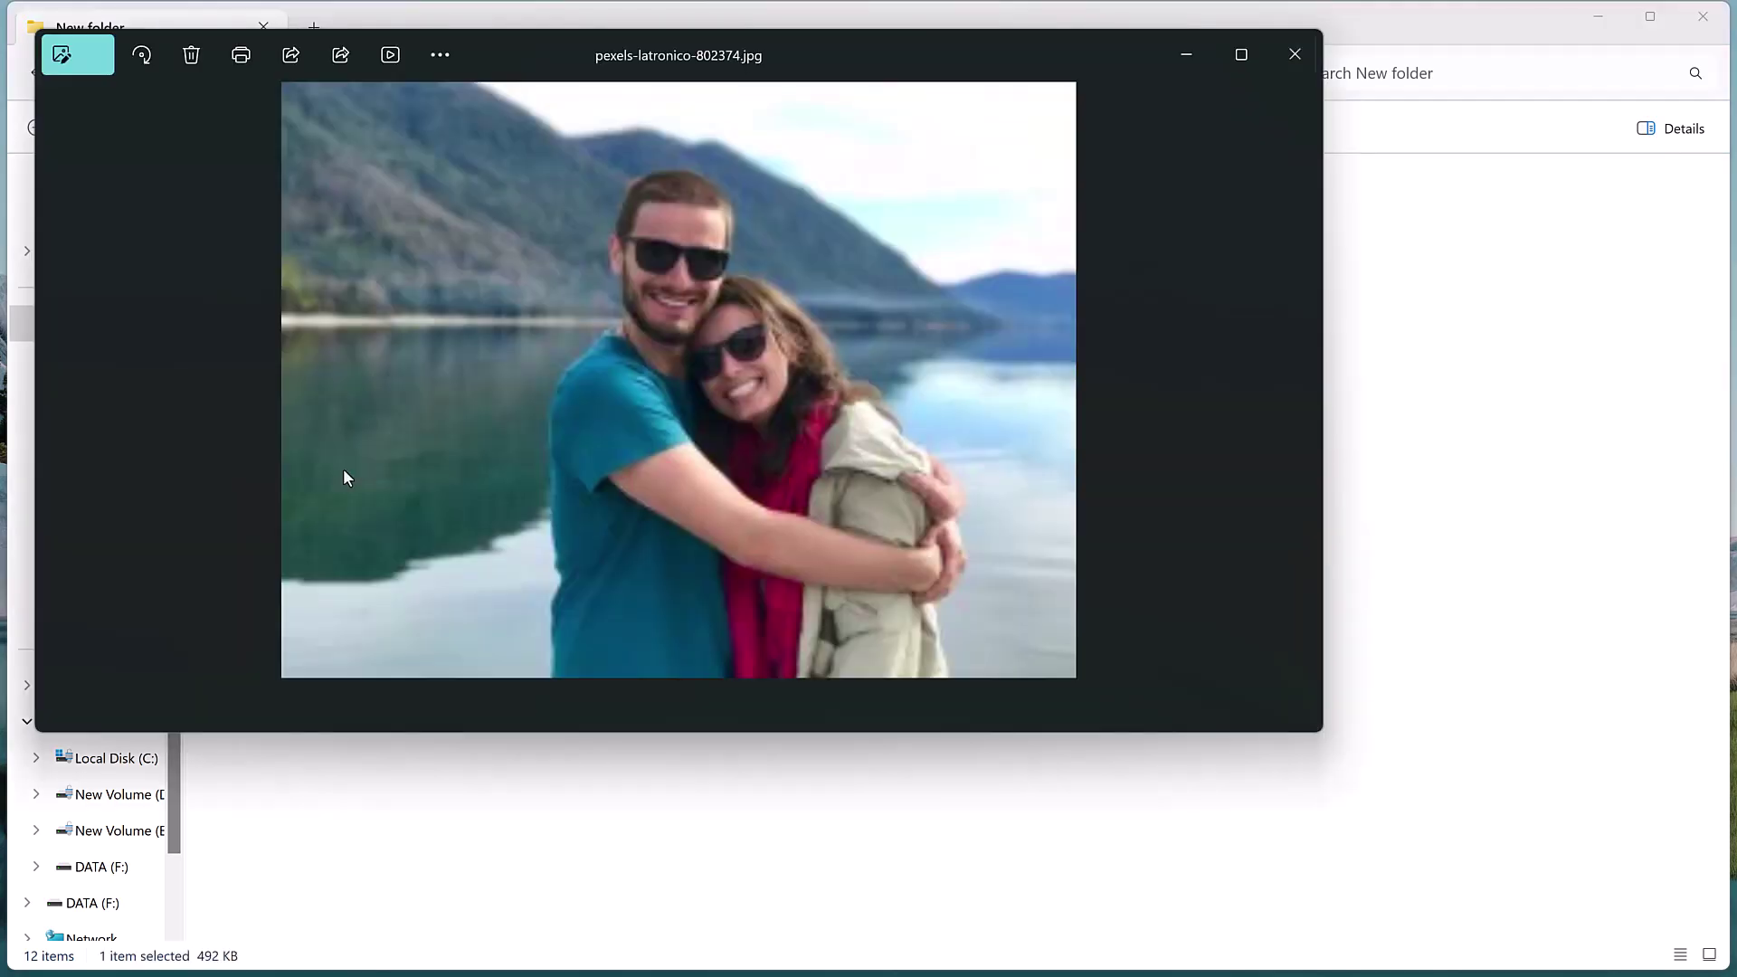
click(1294, 56)
click(345, 552)
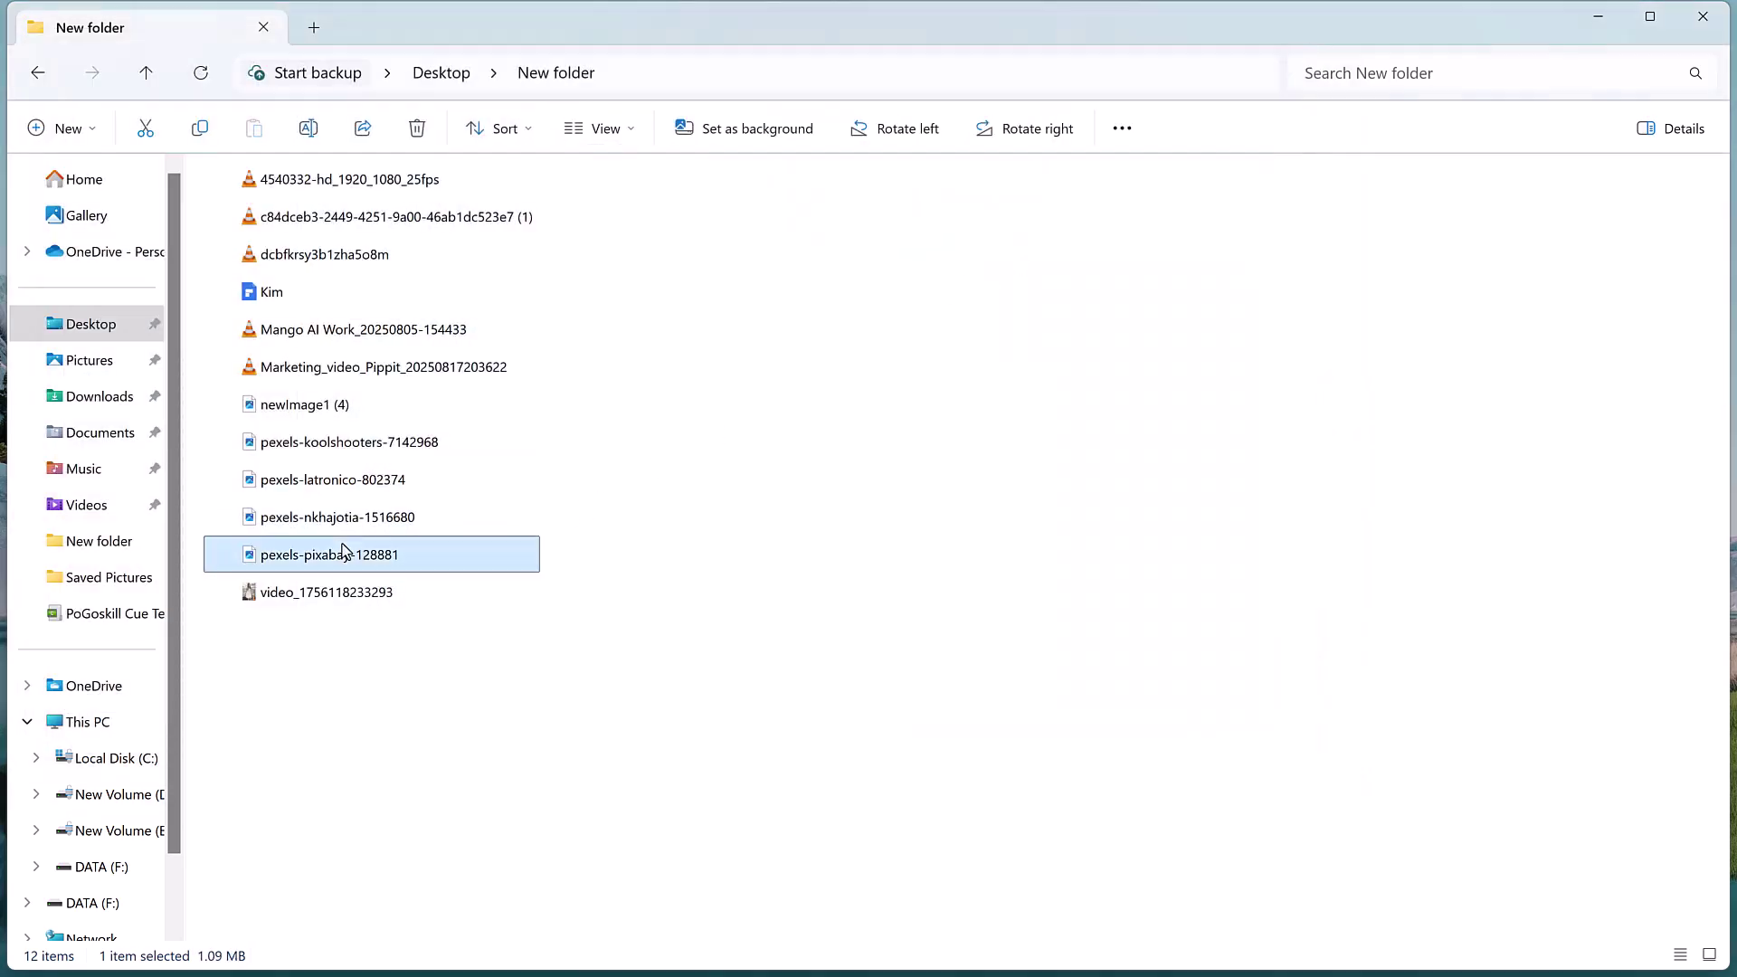
double_click(344, 554)
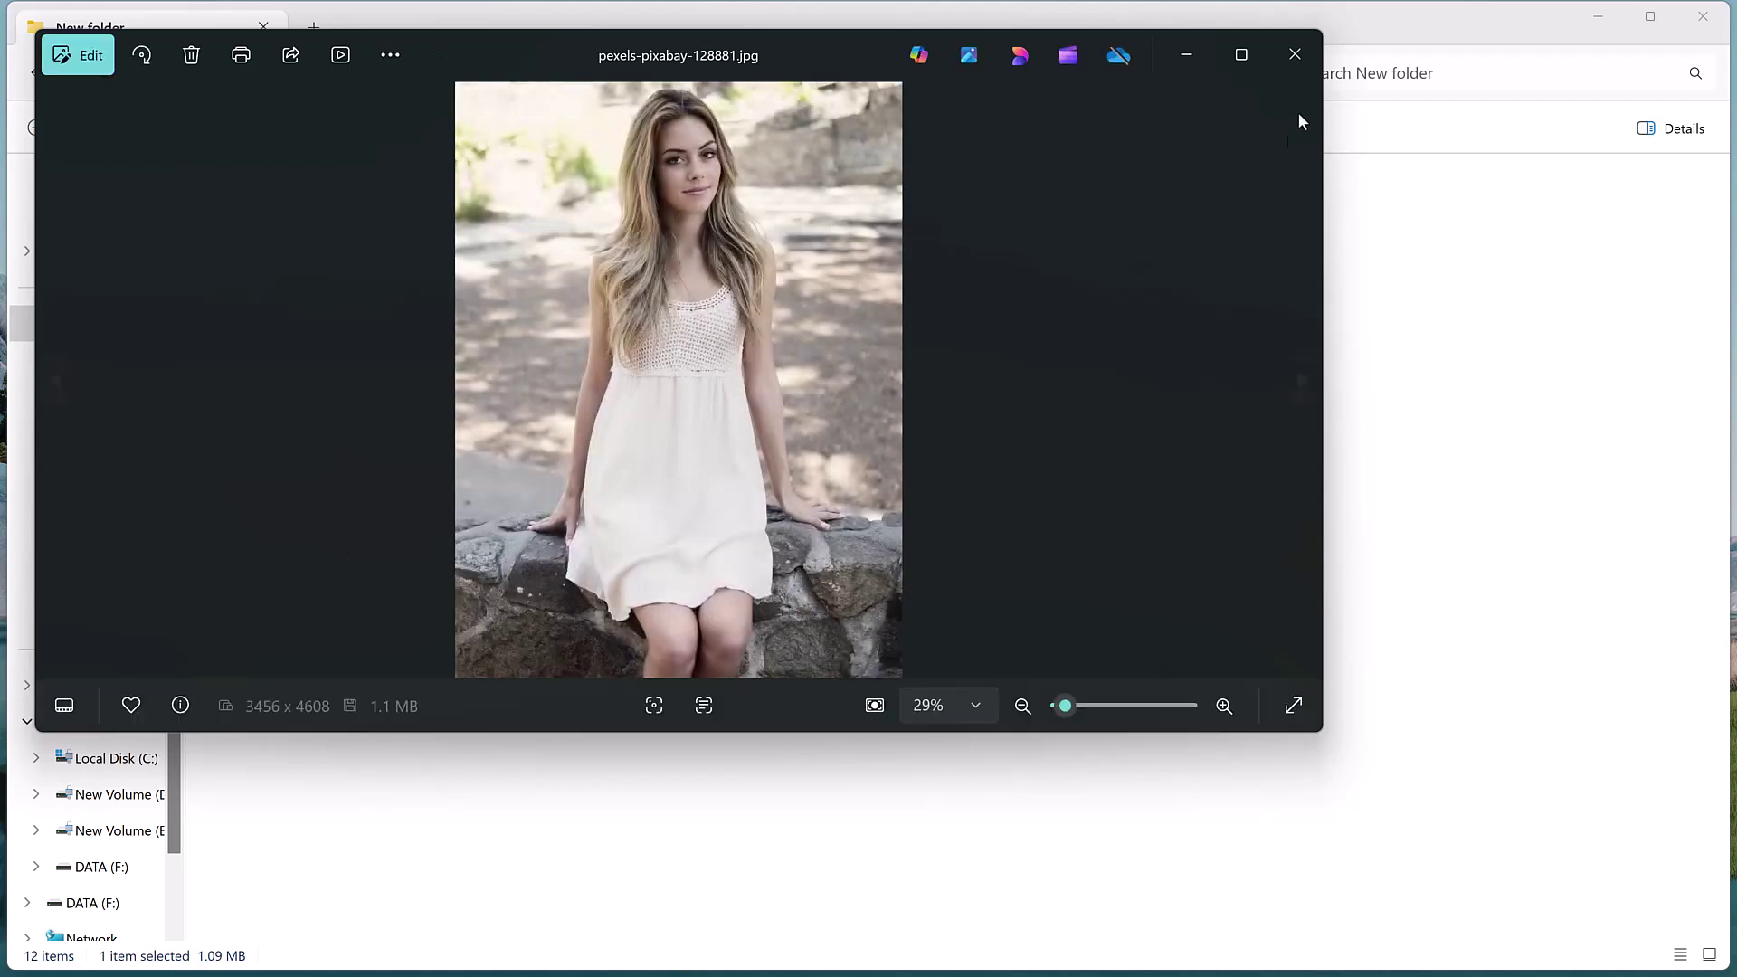
click(1303, 50)
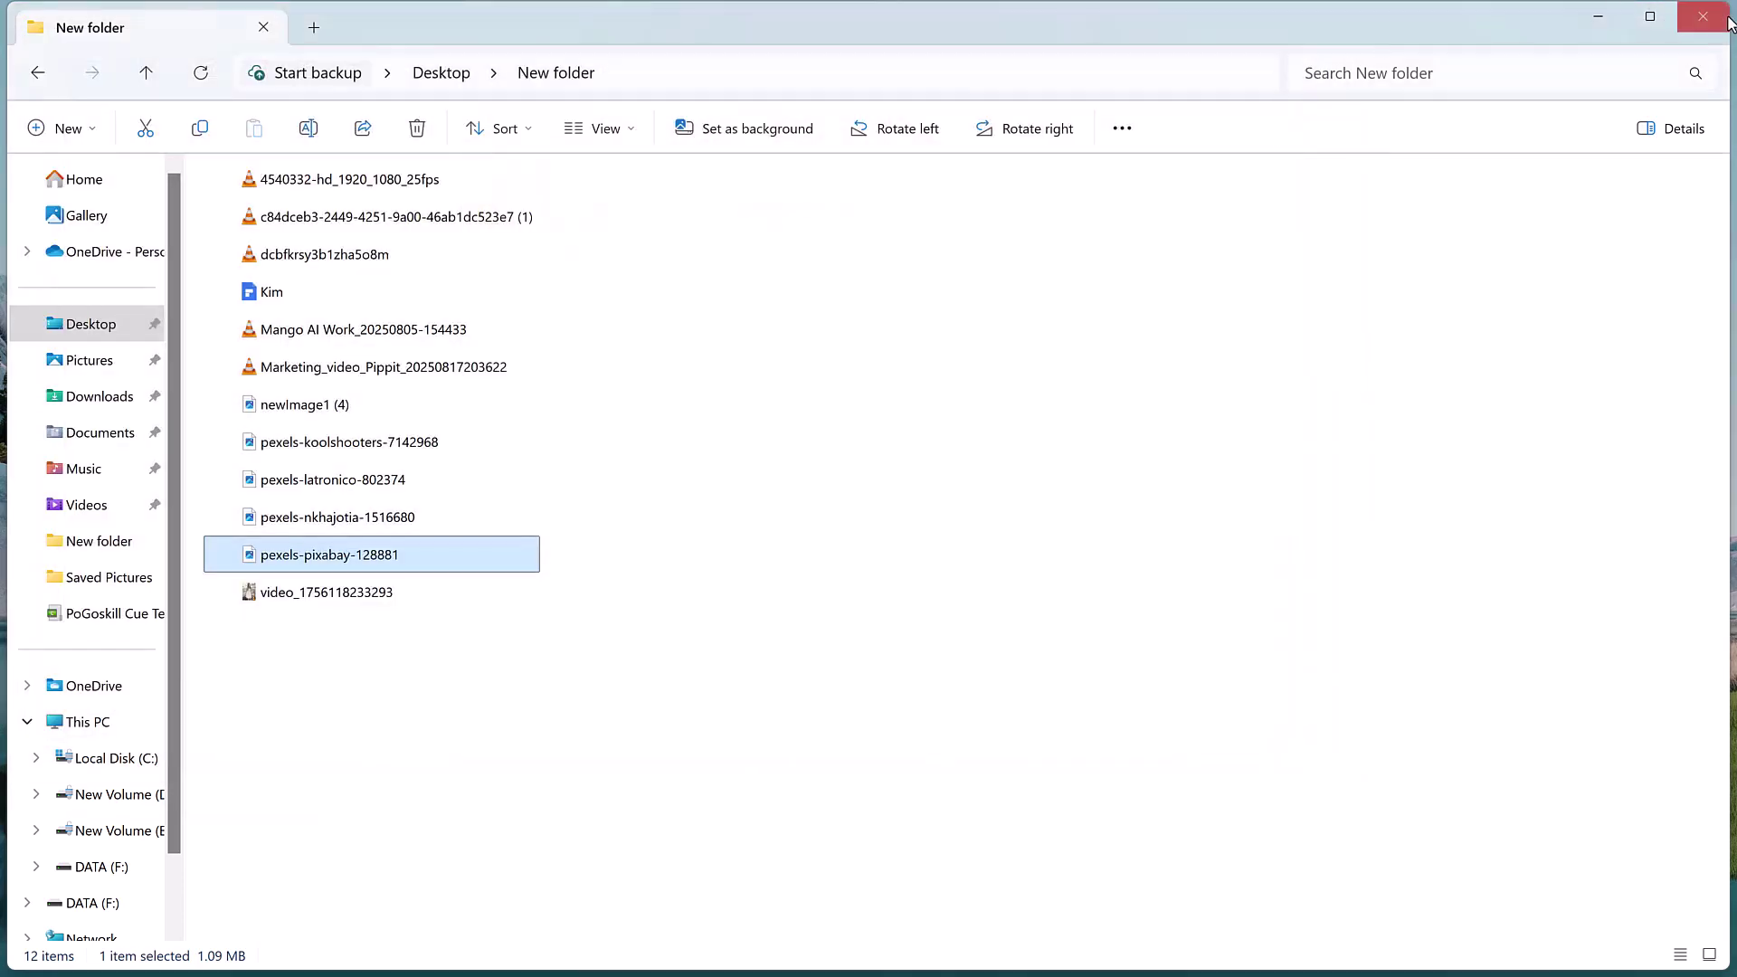
Close the recovered-files folder and Recovery Completed dialog, then return 4DDiG to its Home screen.
click(1701, 16)
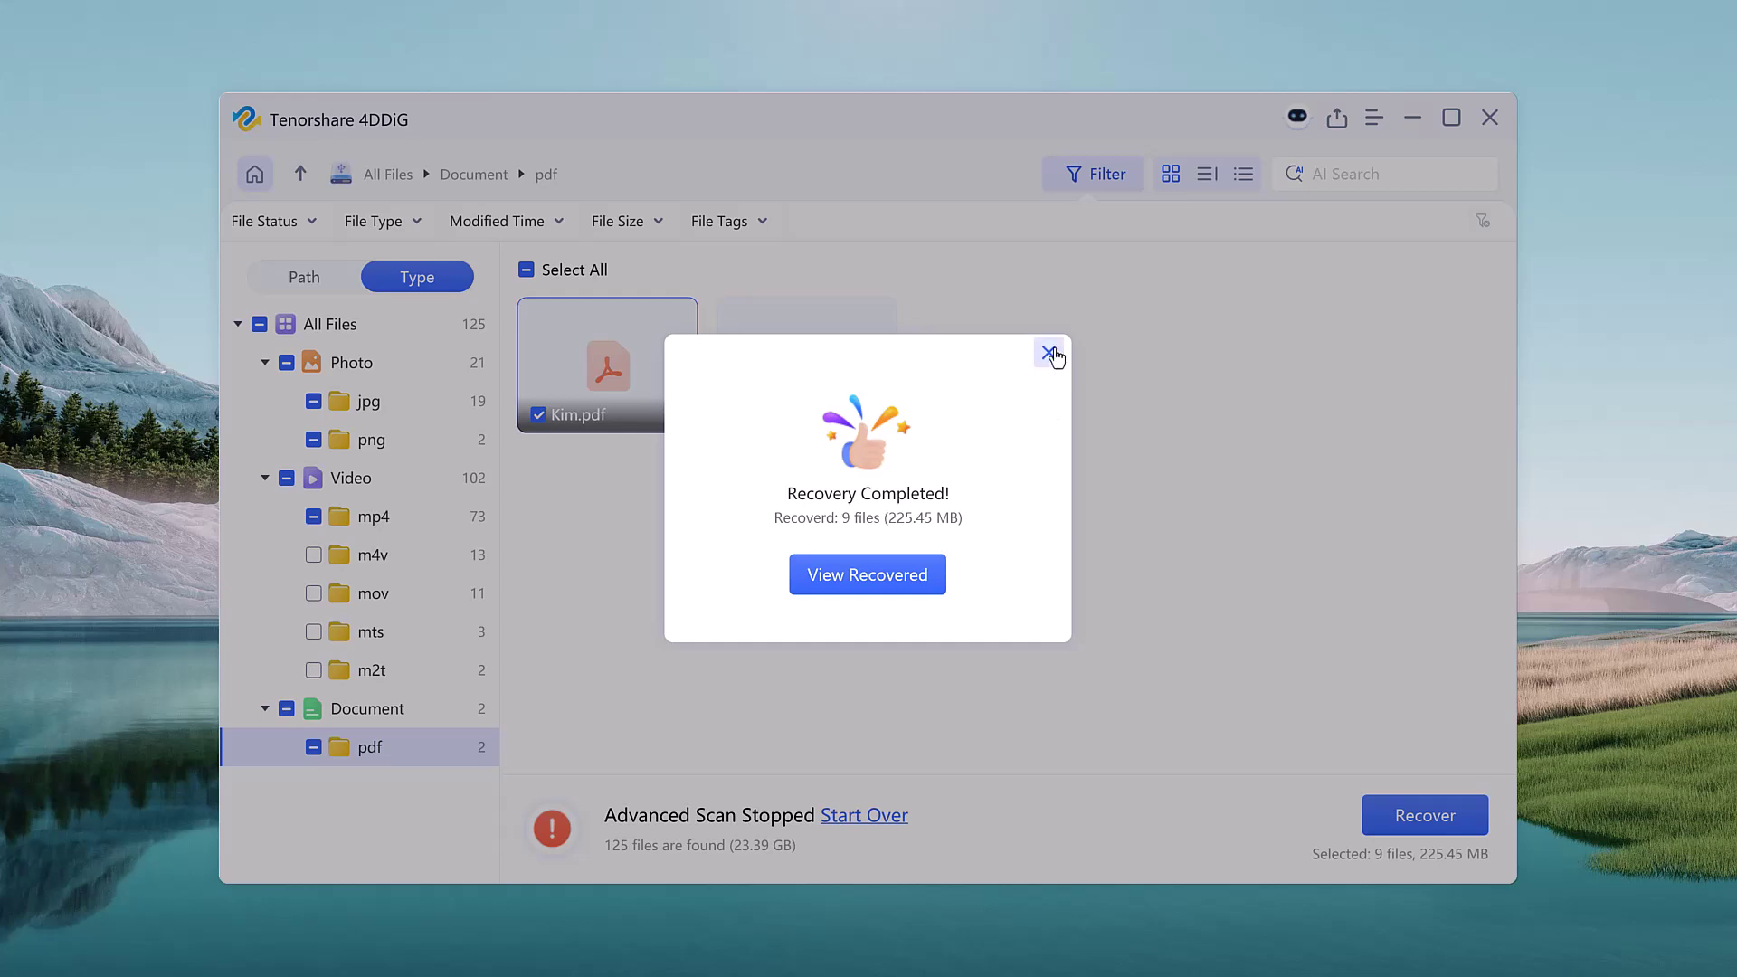
click(1050, 352)
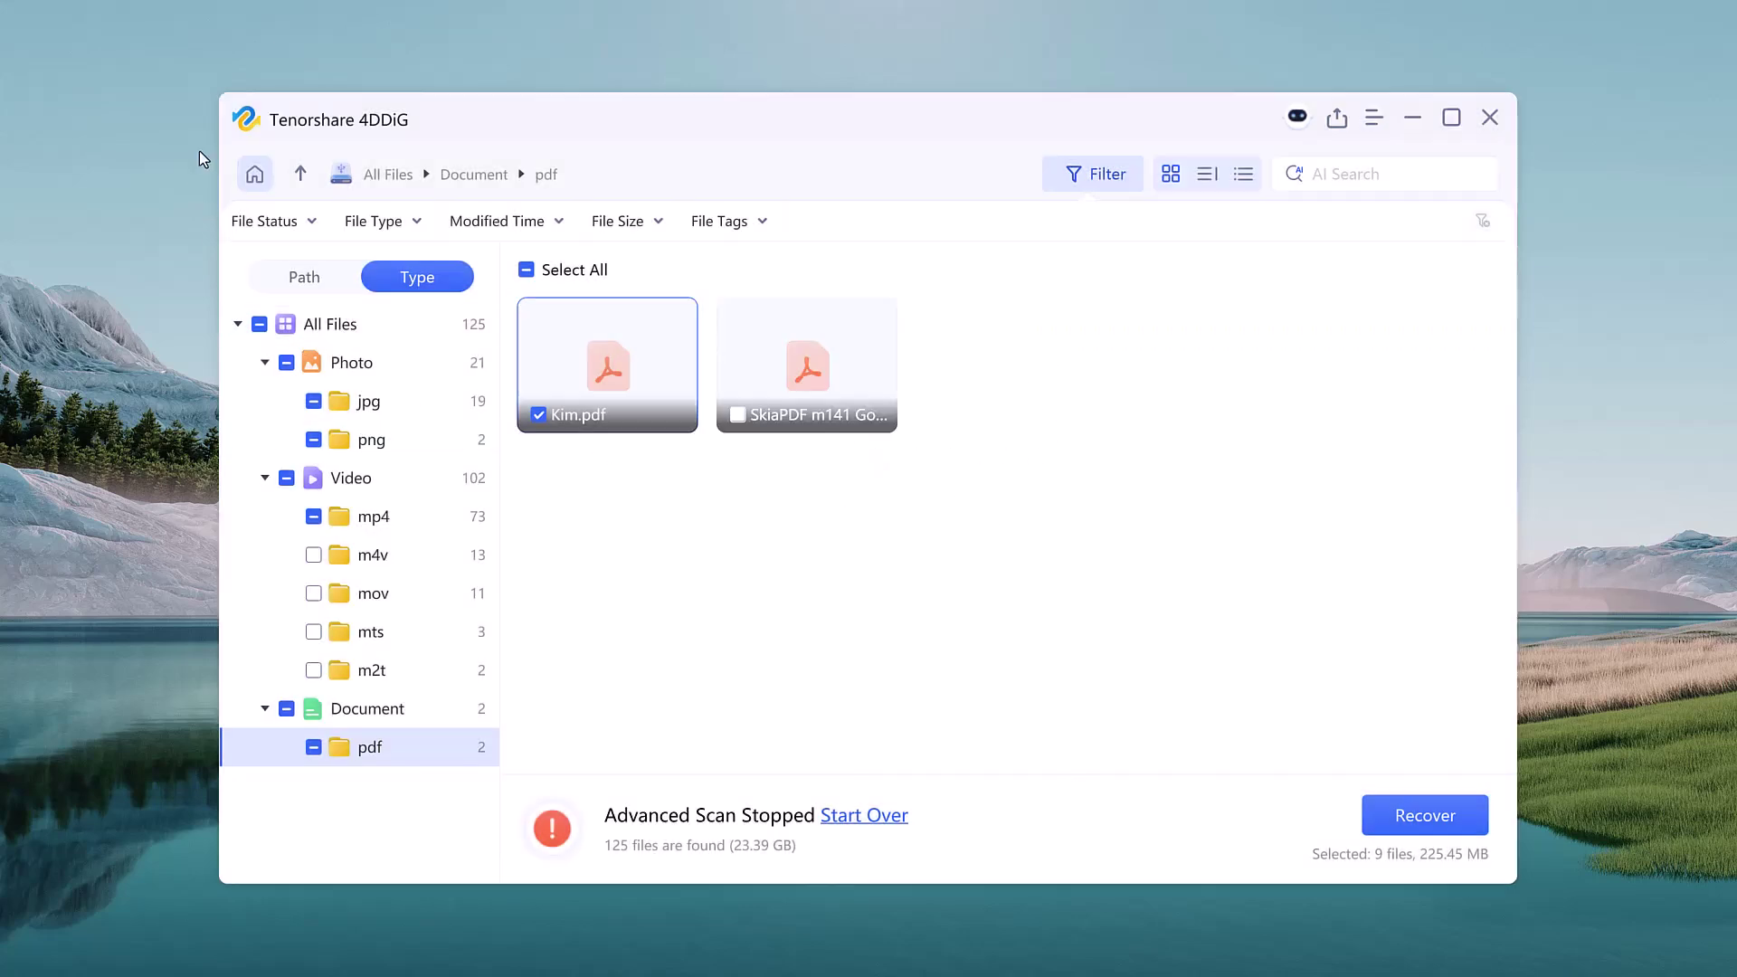
click(252, 179)
click(891, 546)
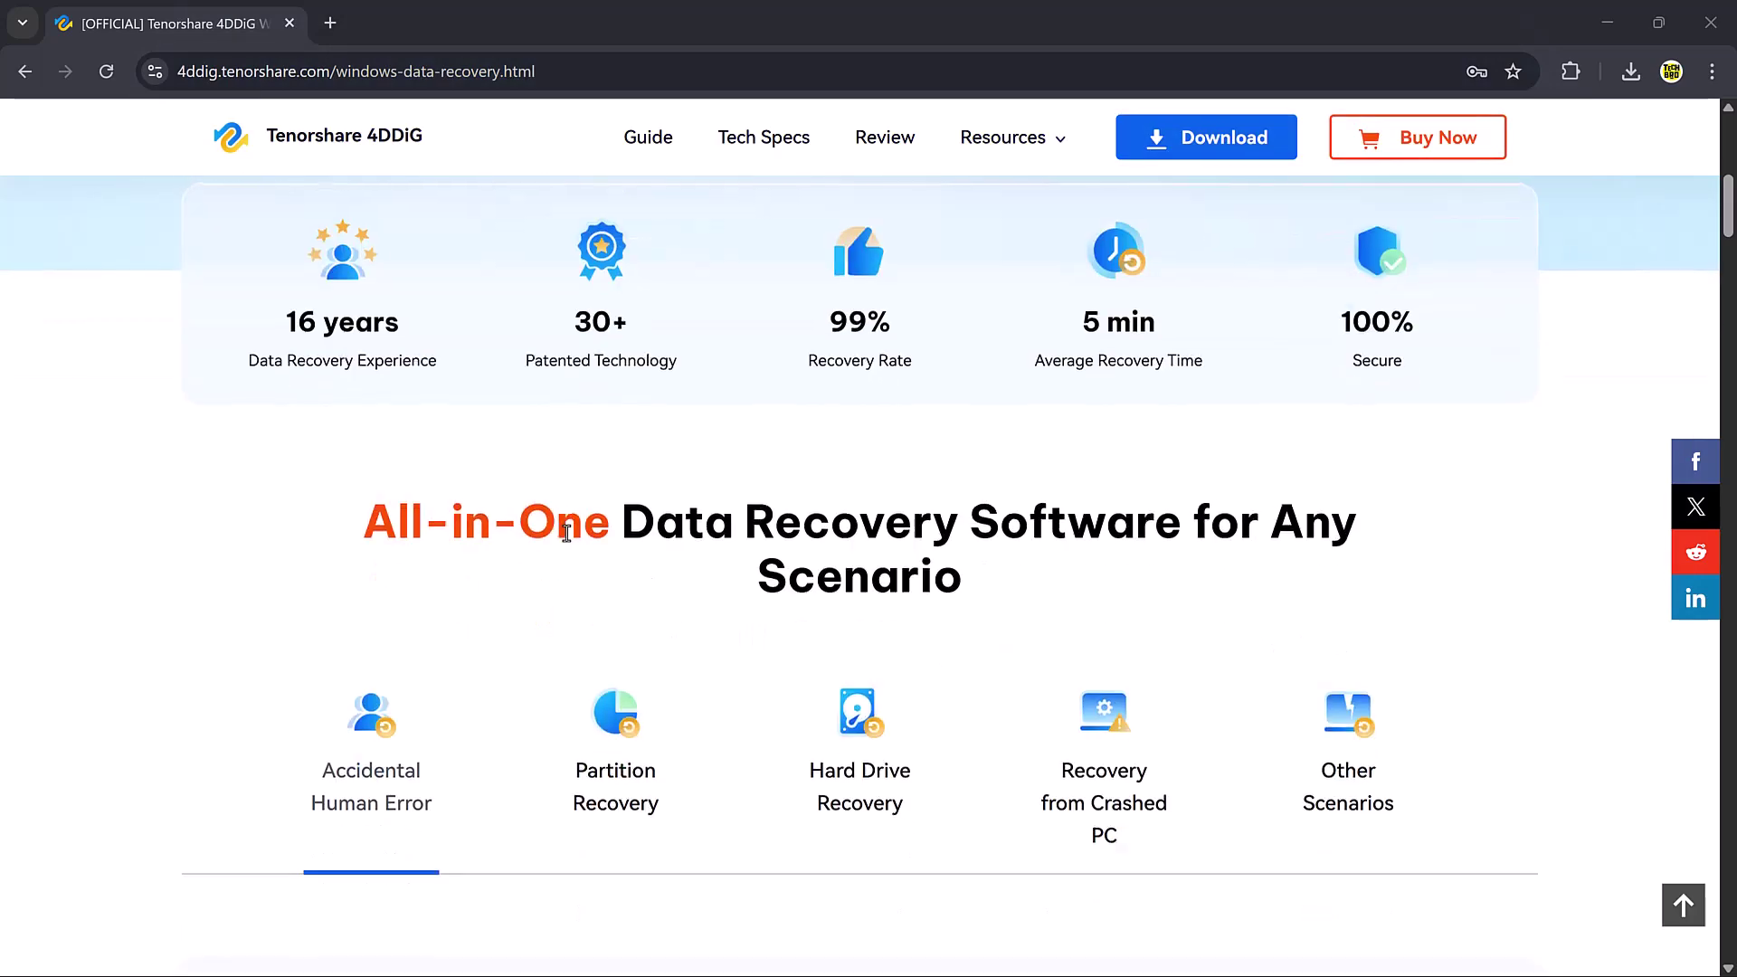
View the Partition, Hard Drive, Crashed PC and Other Scenarios tabs on the 4DDiG page.
scroll(572, 542, down, 4)
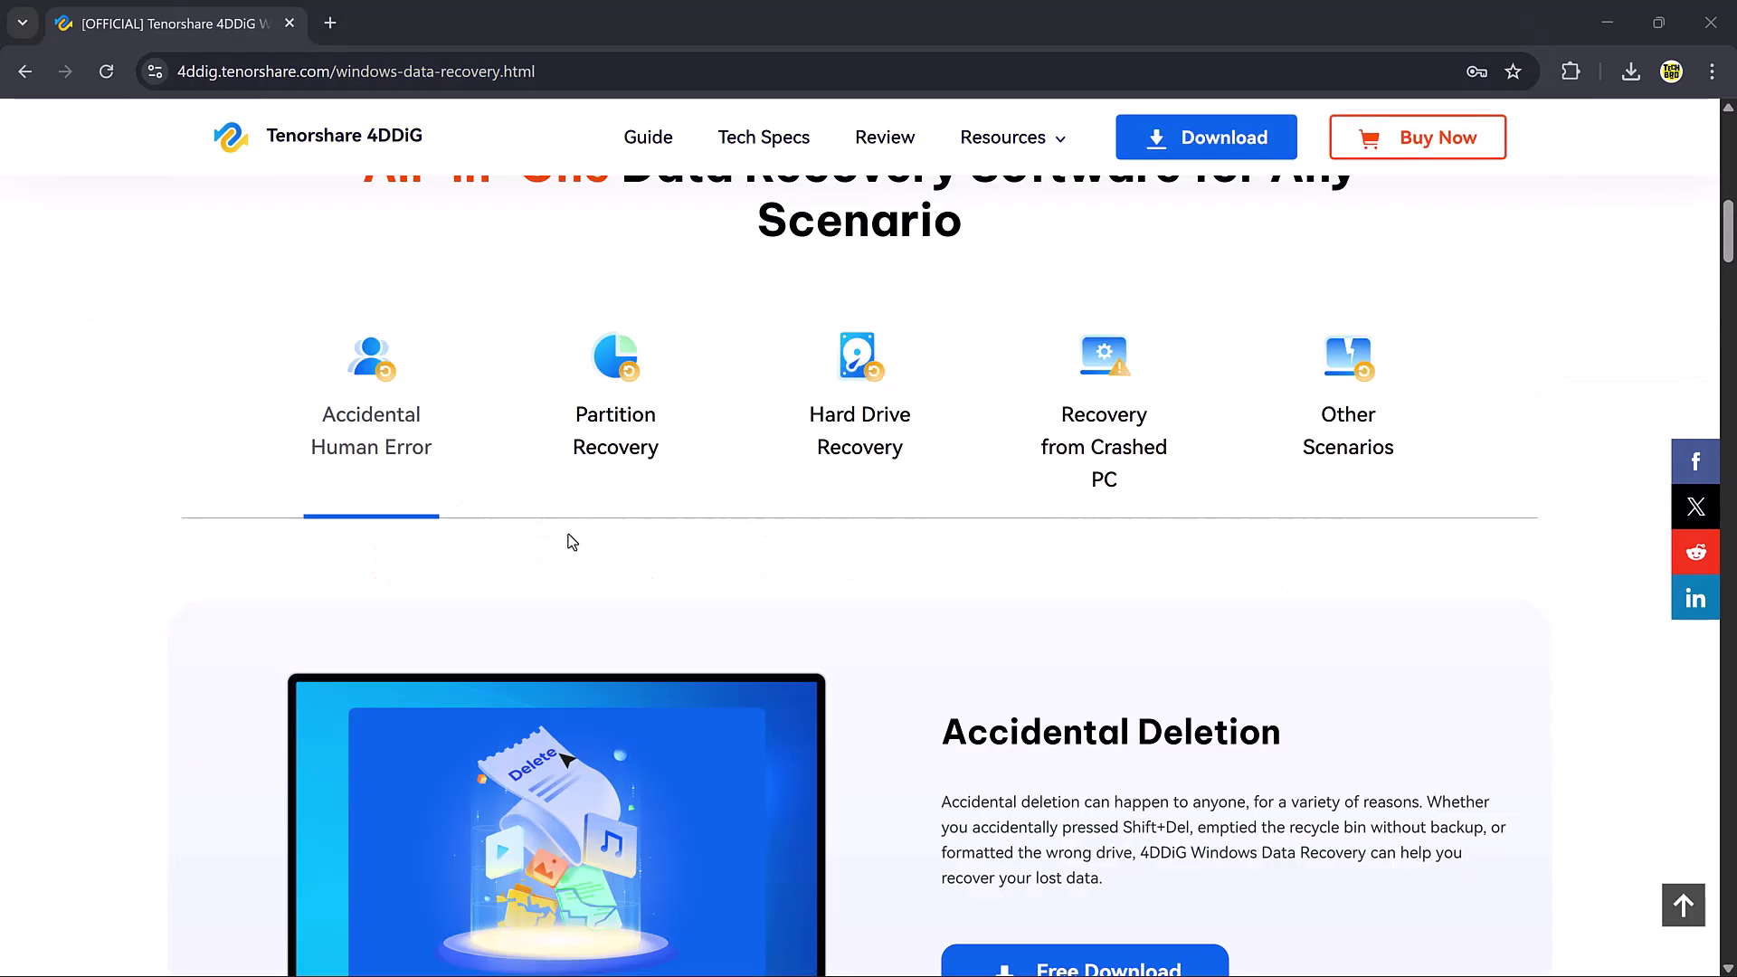
scroll(571, 542, down, 1)
click(650, 333)
click(878, 339)
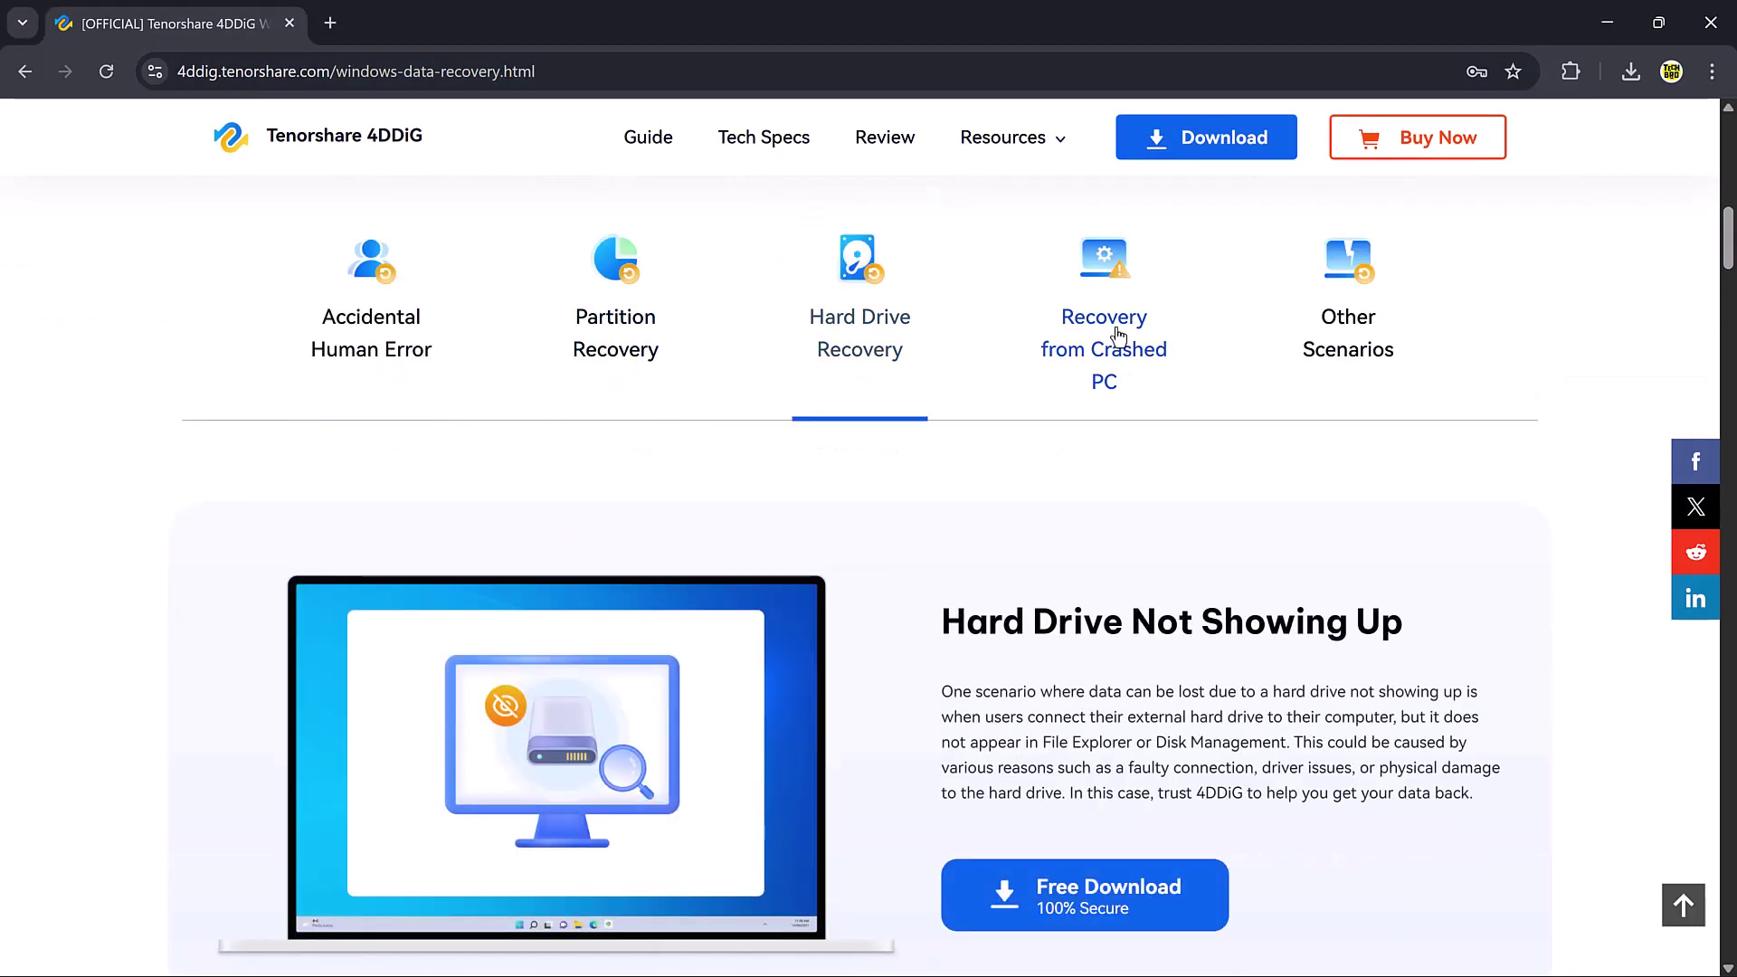
click(1102, 334)
click(1349, 334)
Step through the recovery walkthrough slides and continue down to the Free vs Pro pricing section.
scroll(1054, 561, down, 4)
scroll(1054, 561, down, 10)
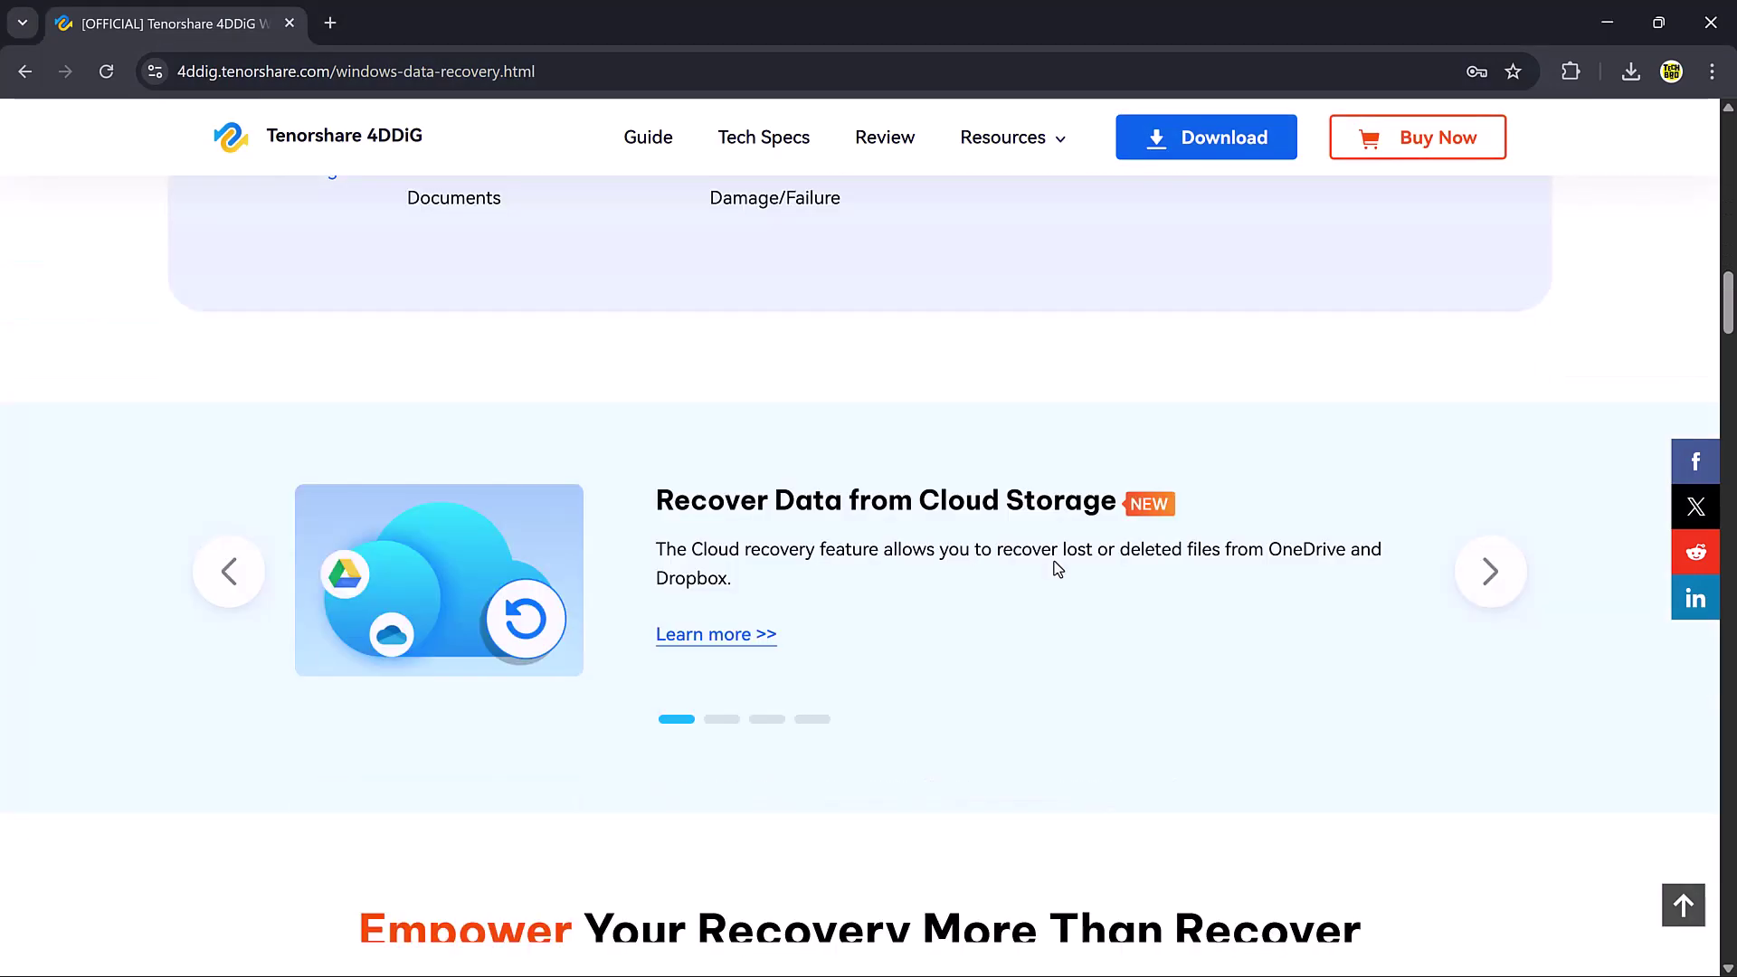
scroll(1057, 568, down, 11)
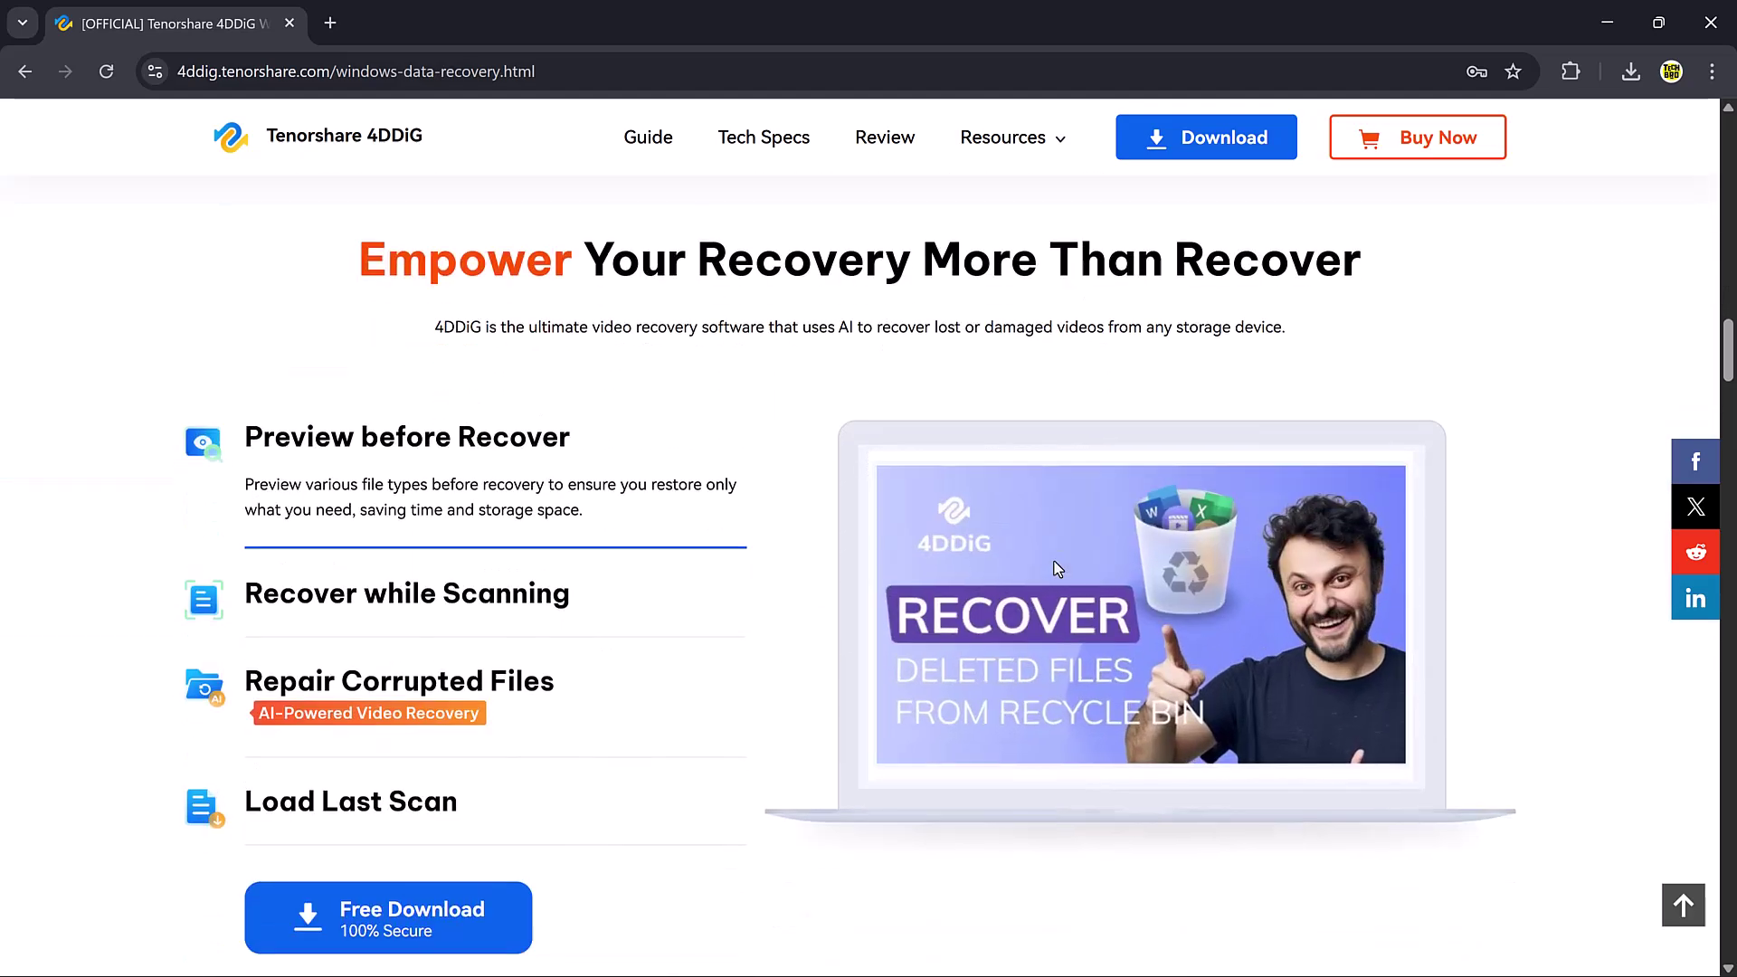
scroll(1057, 568, down, 15)
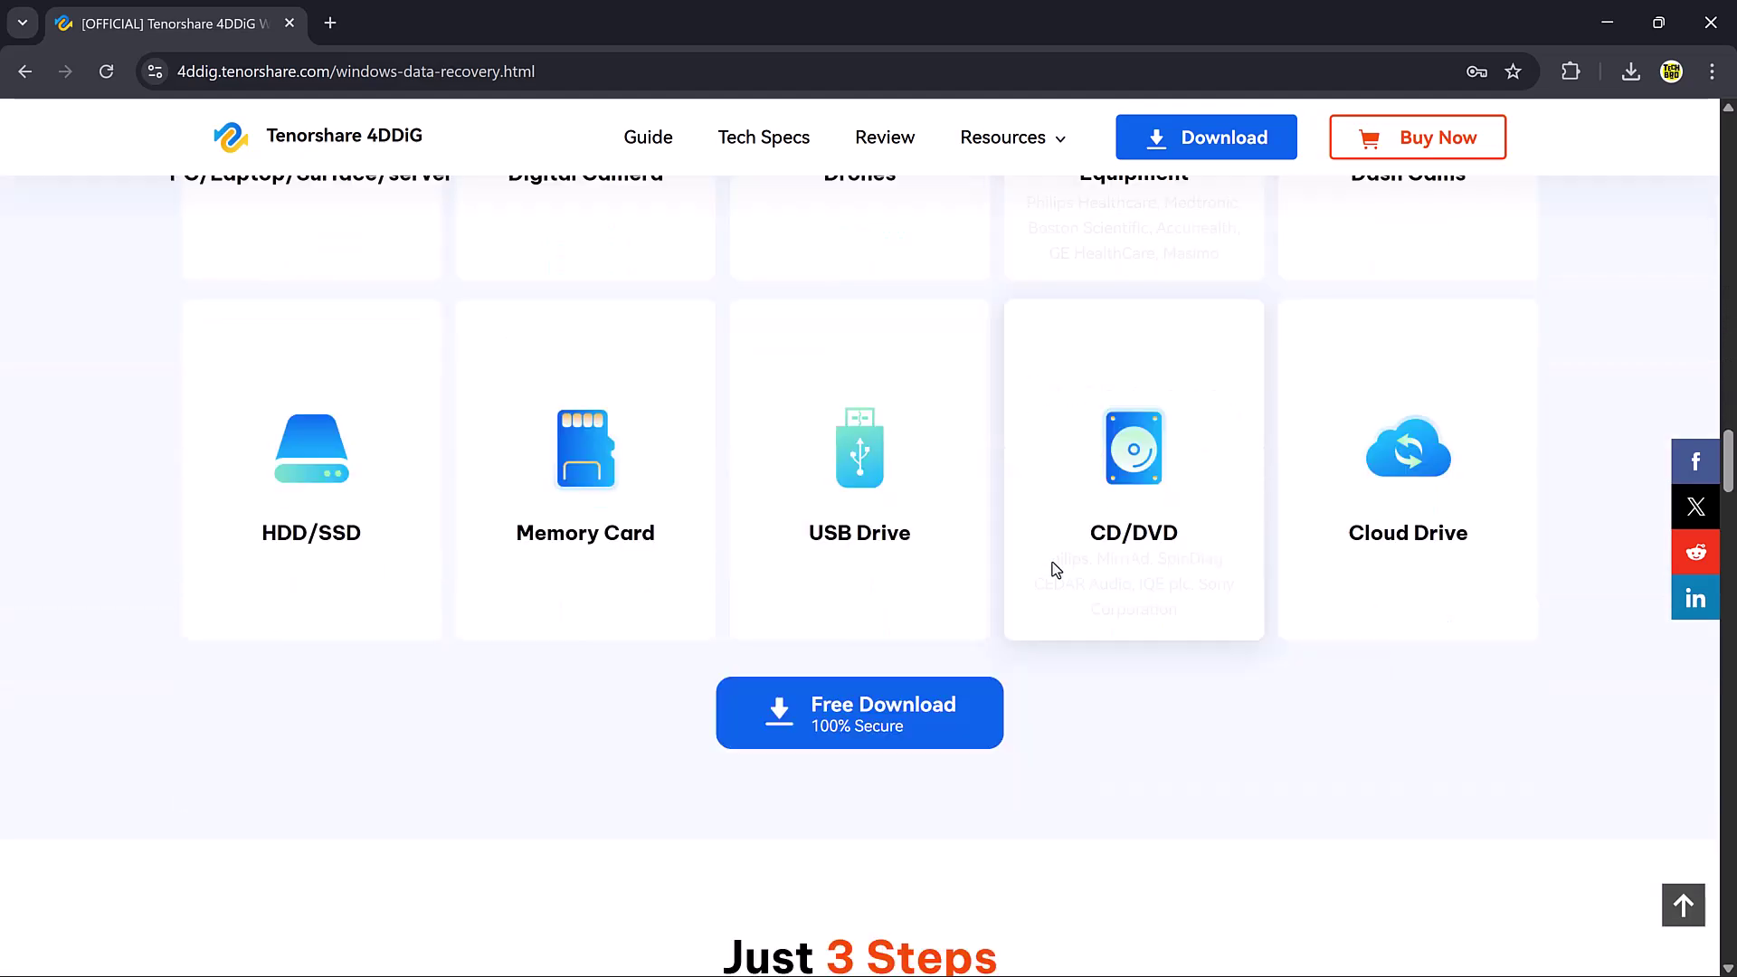
scroll(1053, 568, down, 3)
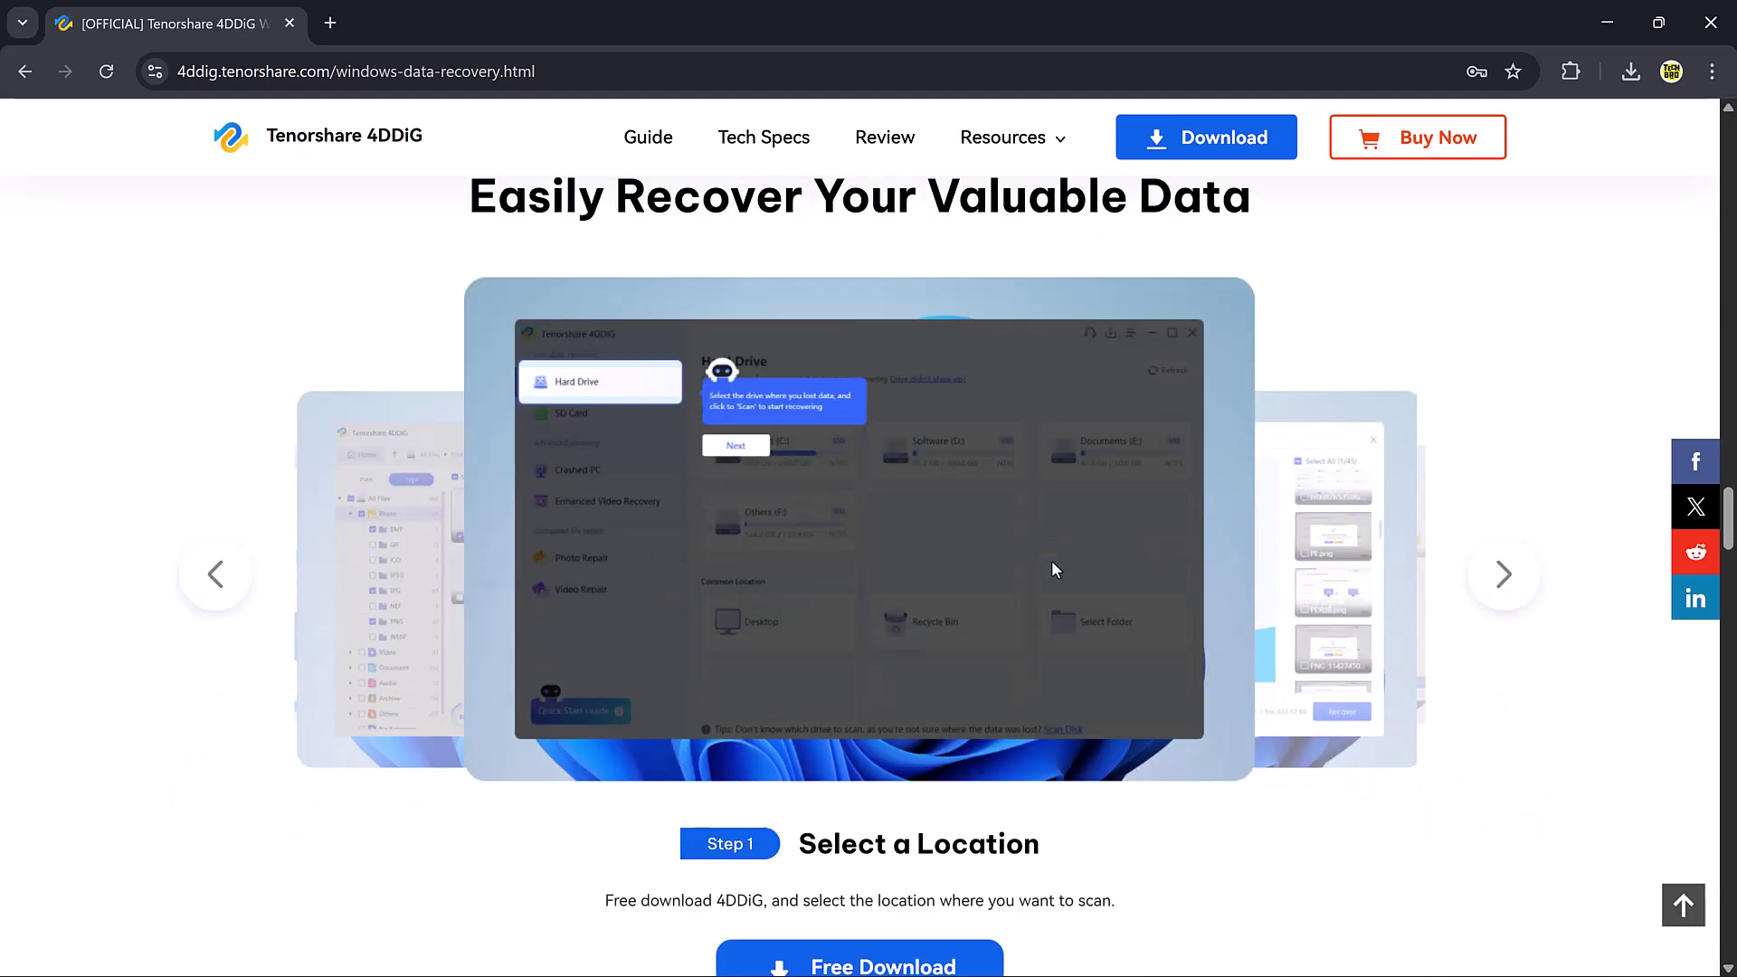
click(1504, 573)
click(1503, 574)
click(1504, 574)
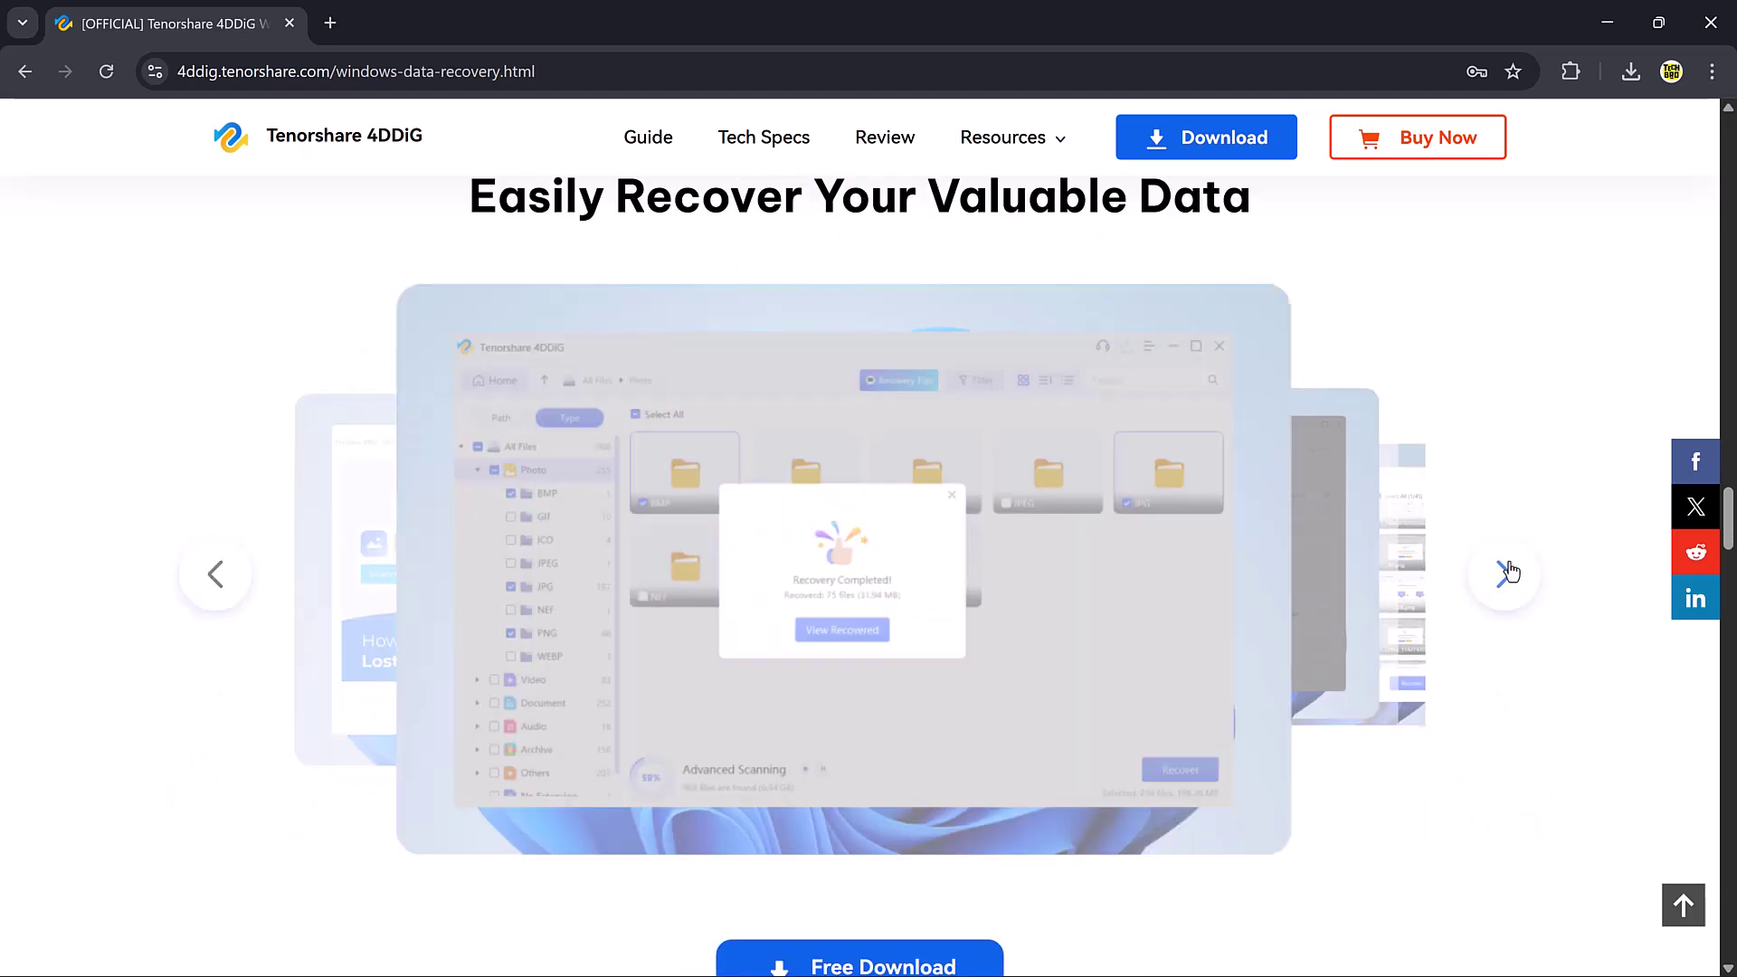
click(1505, 574)
scroll(1511, 570, down, 6)
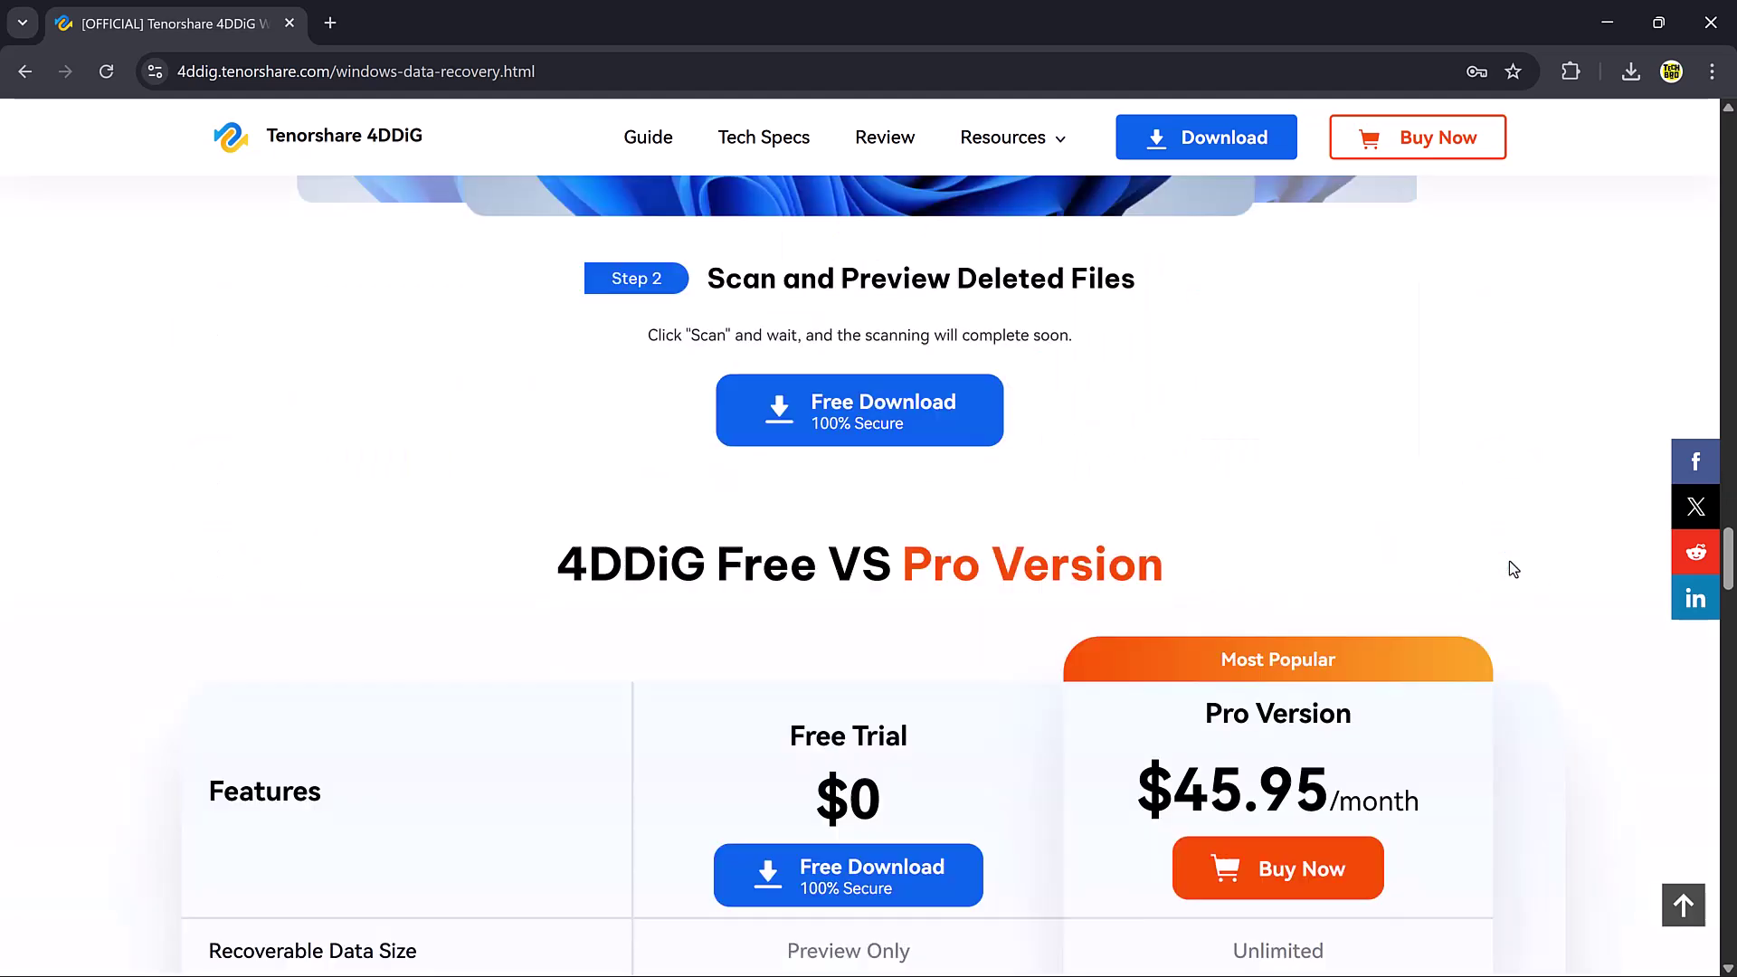
scroll(1509, 561, down, 16)
scroll(1507, 561, up, 5)
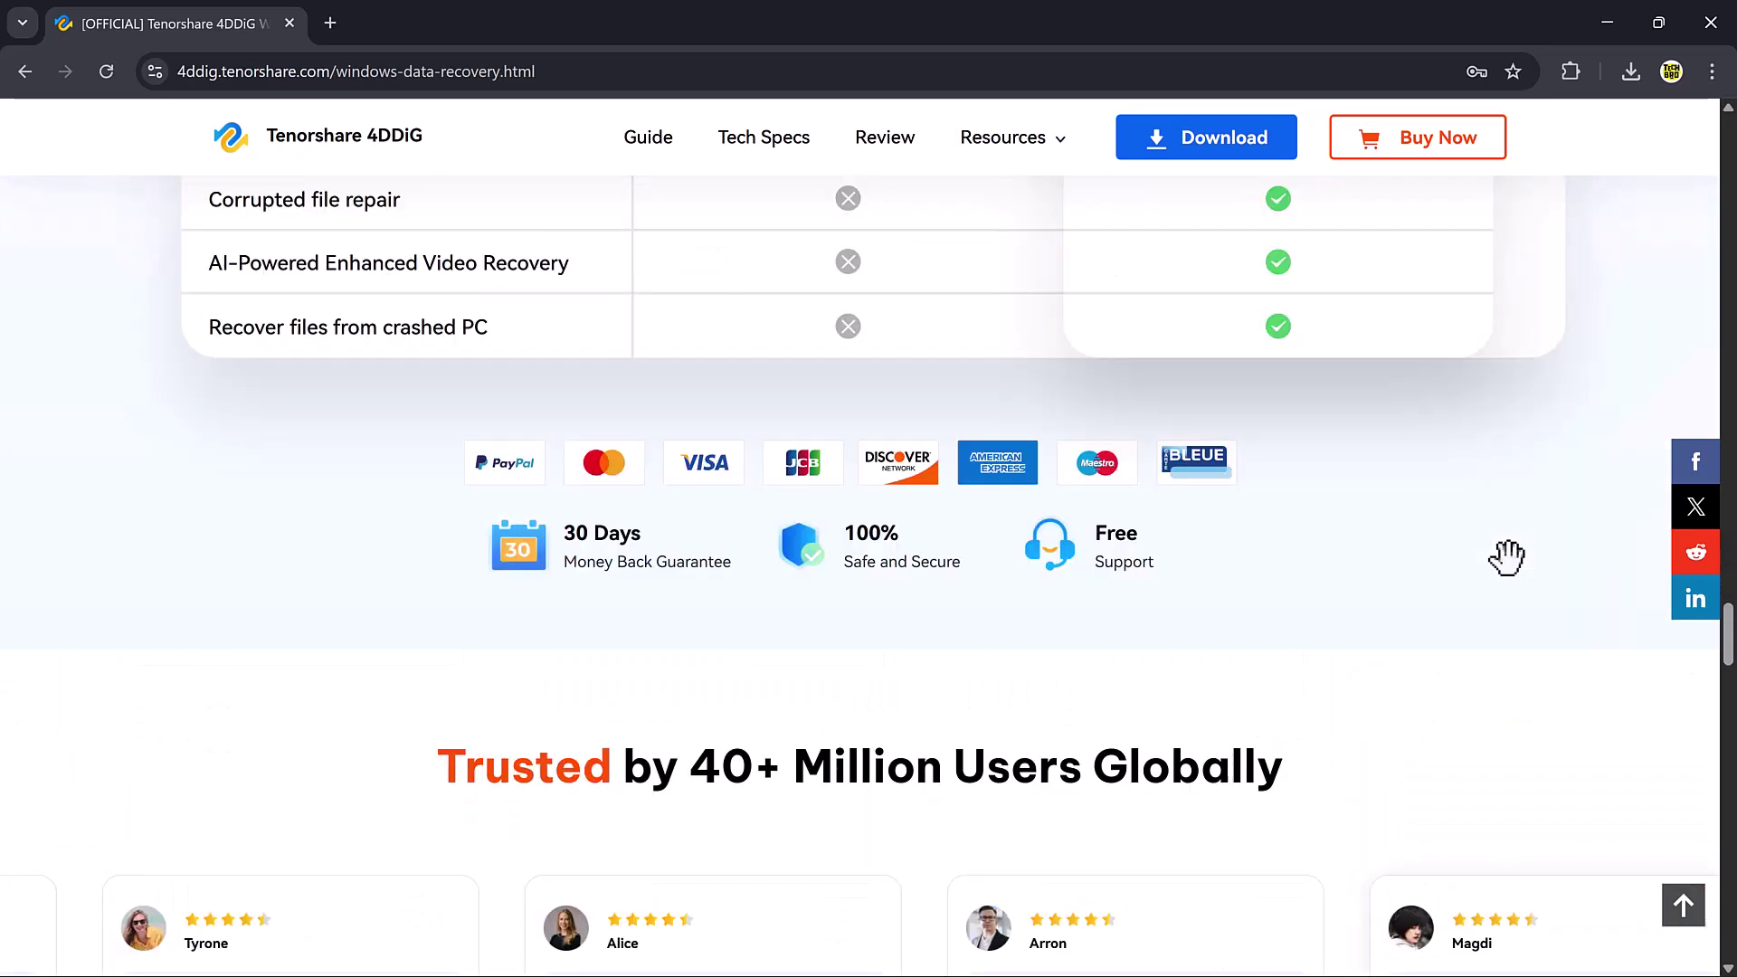